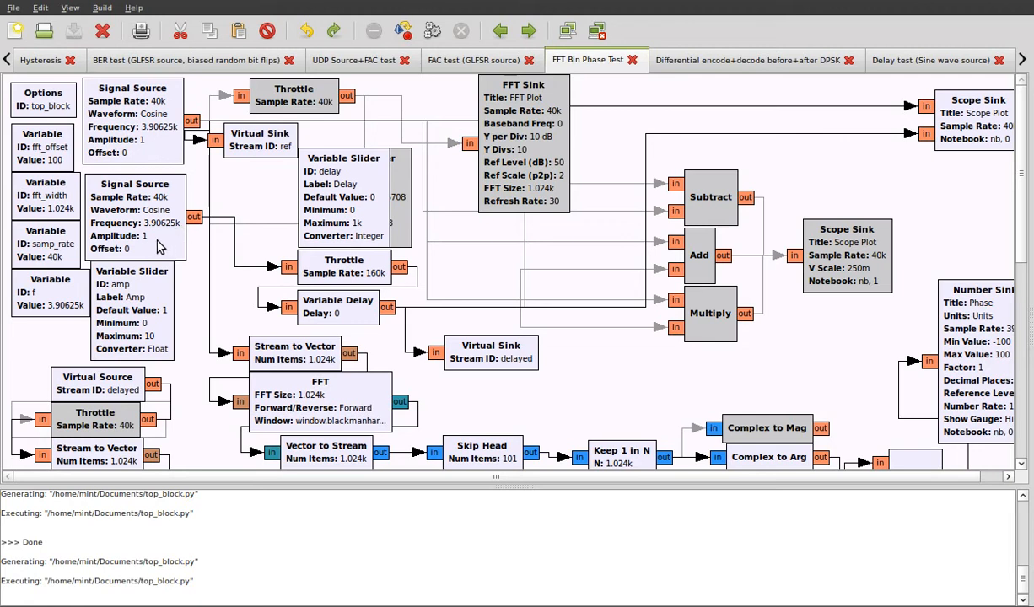
# Inspect the amp and delay sliders, the Variable Delay block and the sample rate in the properties of the Throttle feeding it
pyautogui.click(122, 299)
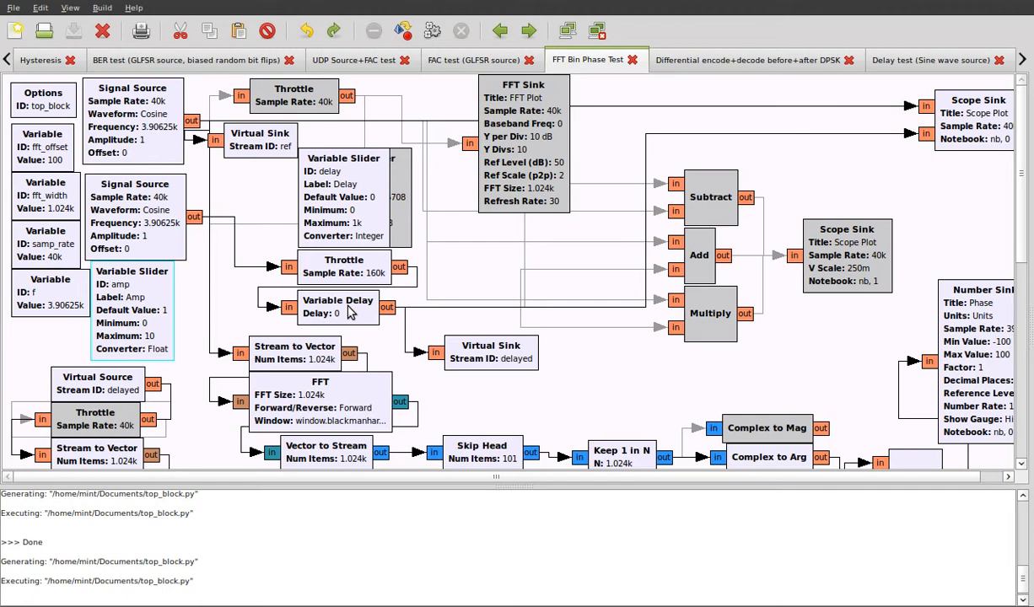
pyautogui.click(352, 312)
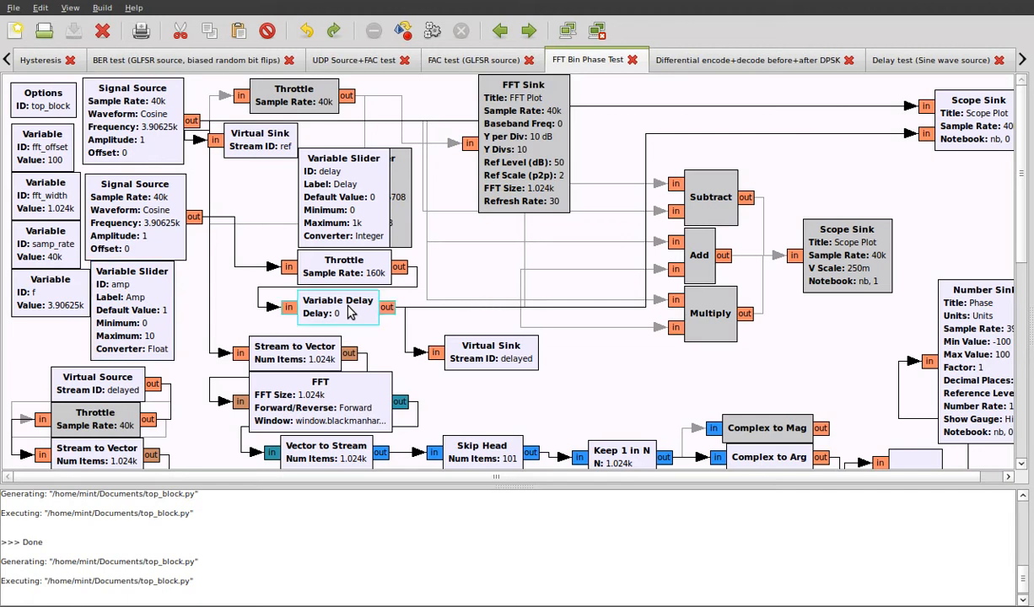
pyautogui.click(327, 221)
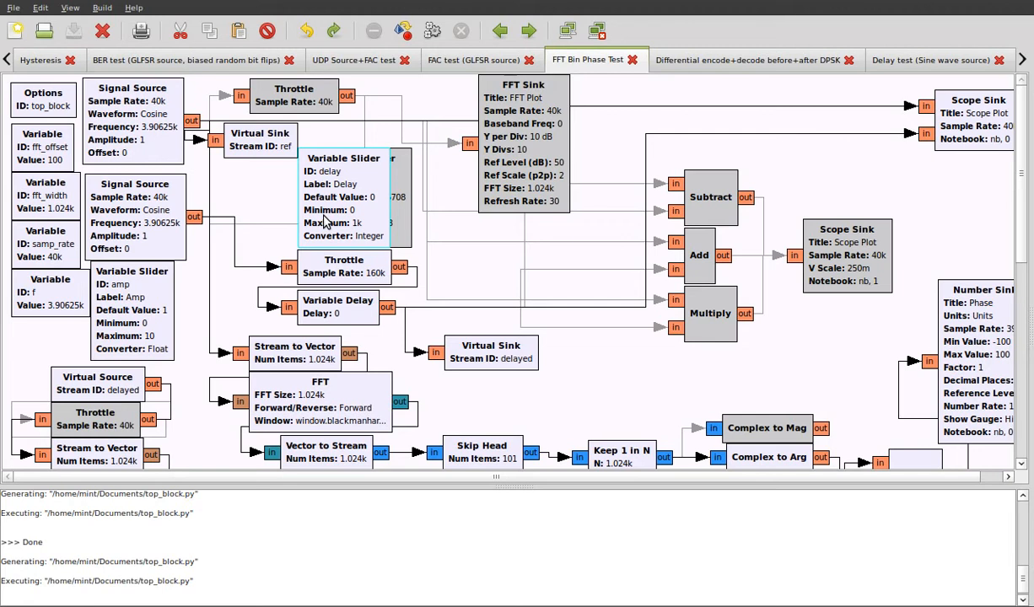
pyautogui.doubleClick(349, 279)
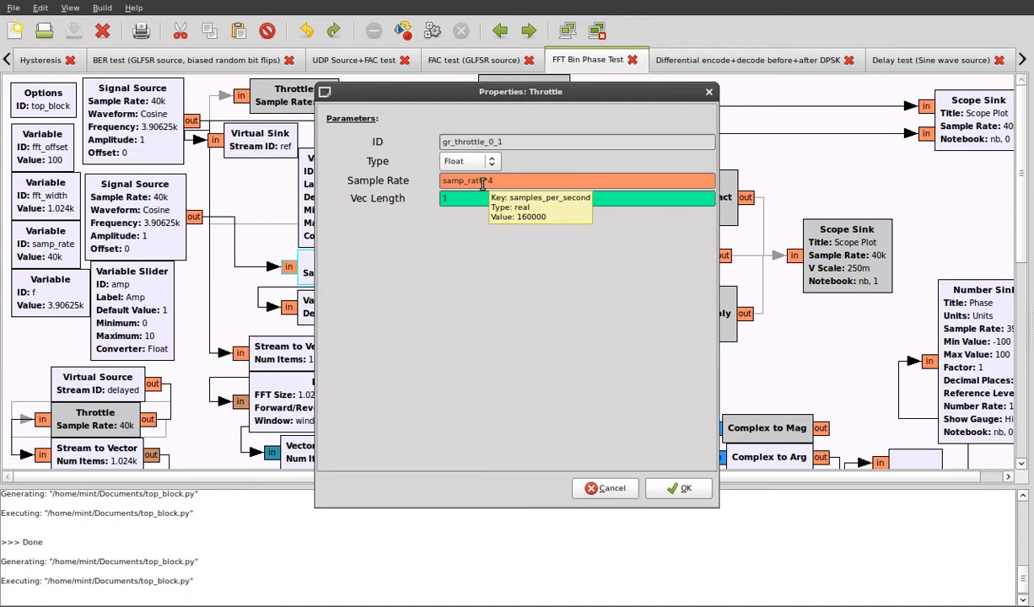
pyautogui.press('Return')
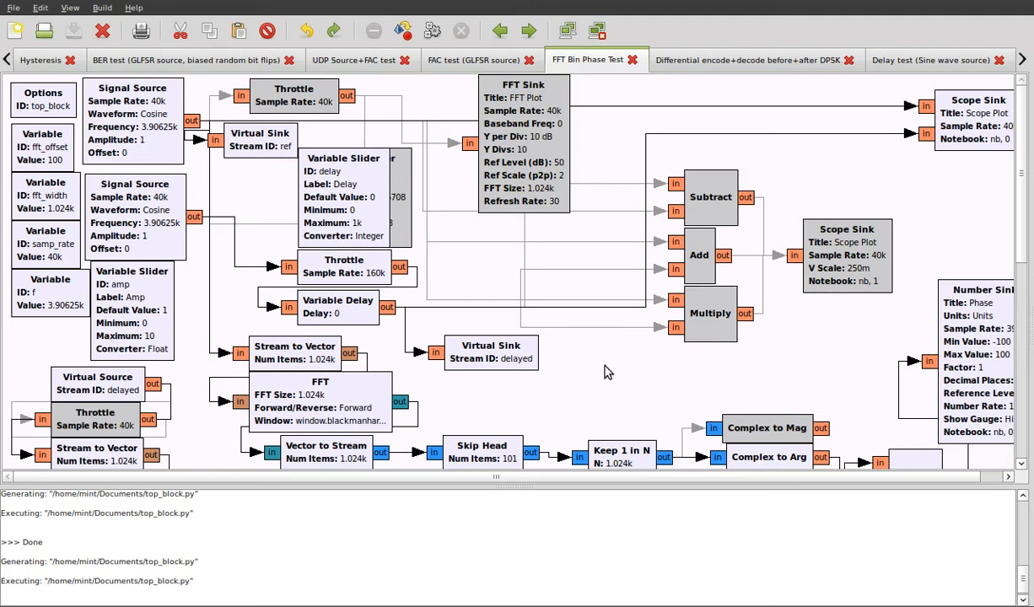
# Trace the two input connections of the enabled Scope Sink back to the direct Signal Source and the delayed one
pyautogui.click(938, 124)
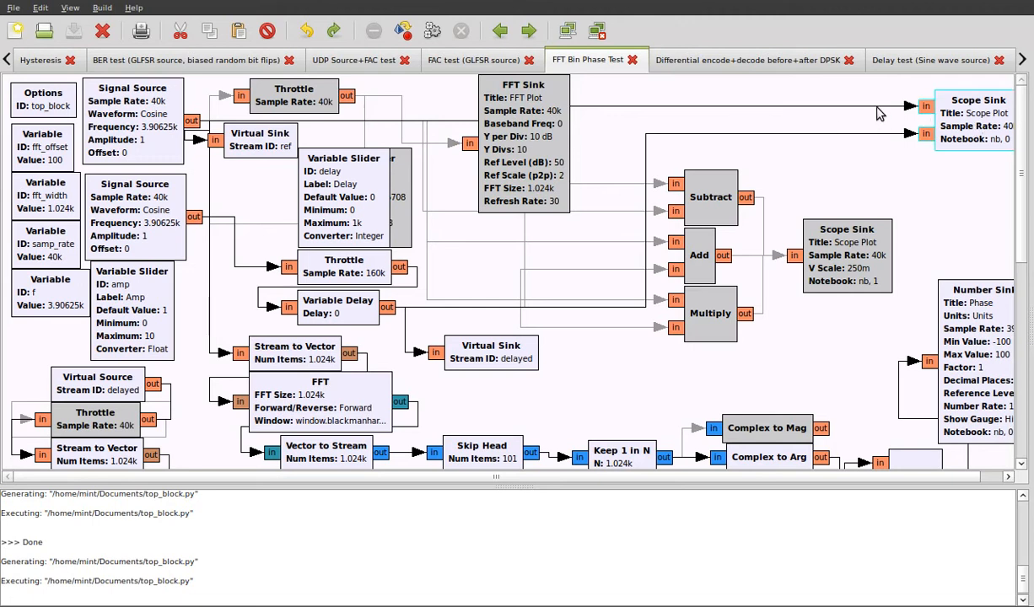
pyautogui.click(841, 107)
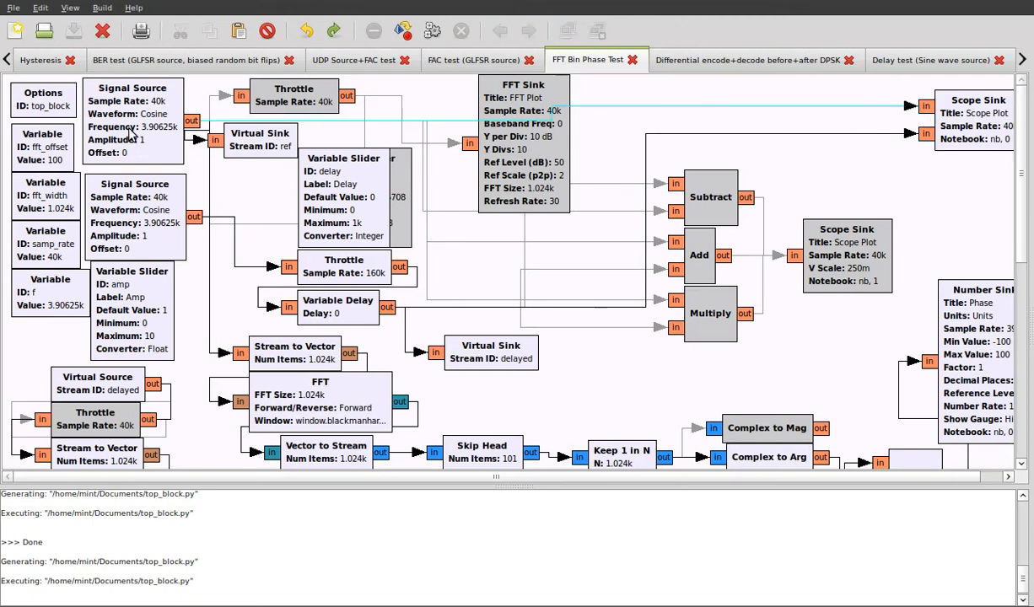
pyautogui.click(853, 133)
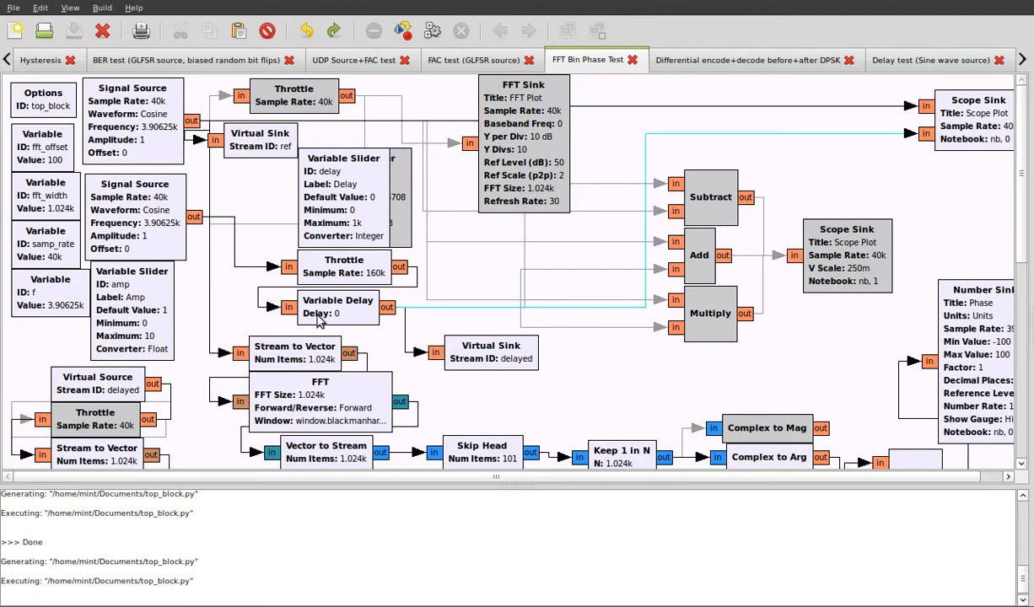
pyautogui.click(120, 223)
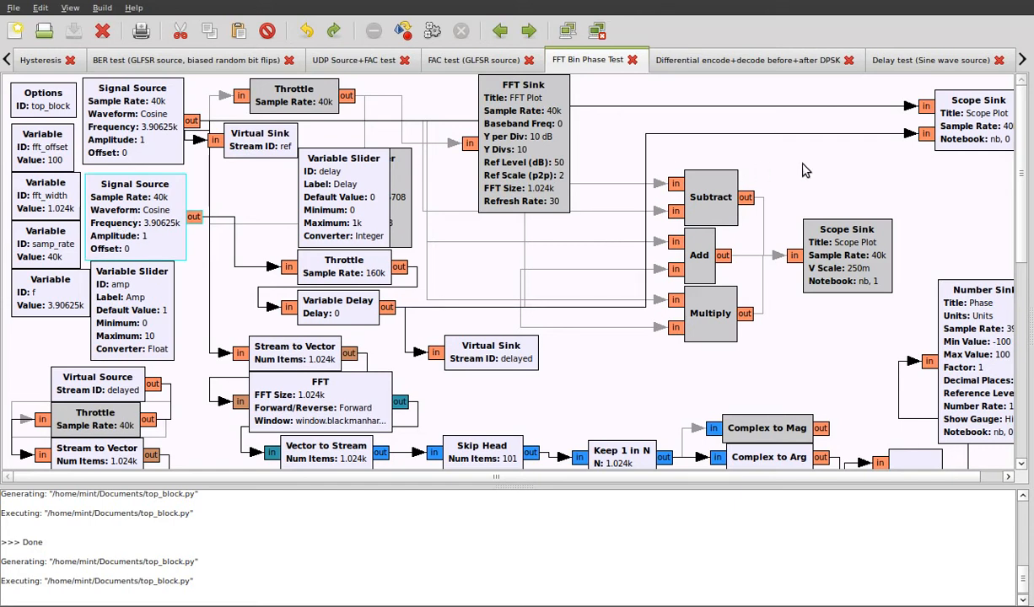
pyautogui.click(859, 167)
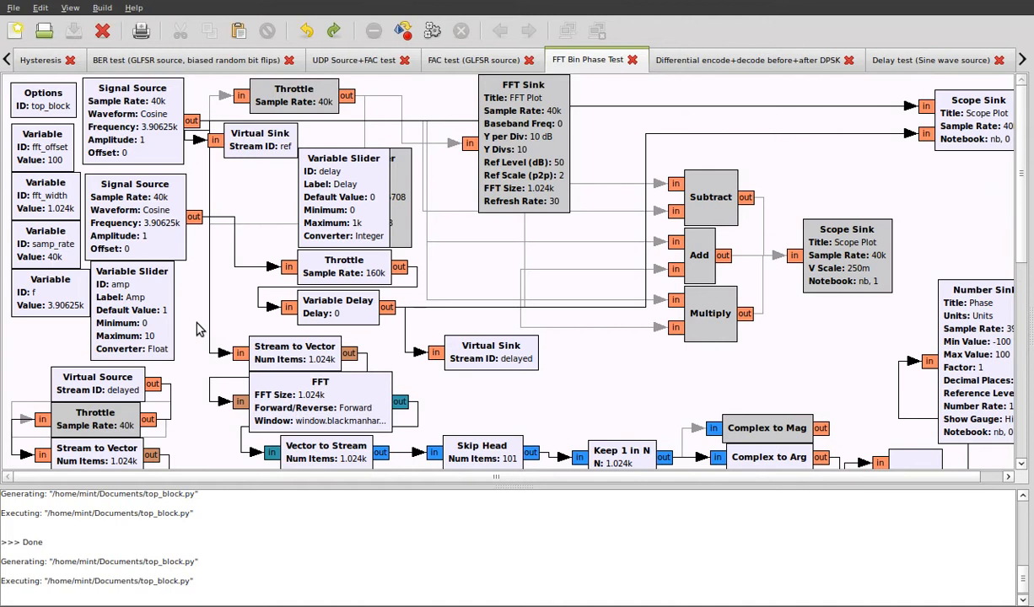
# Review the size and window parameters of the FFT block in the undelayed branch, leaving them unedited
pyautogui.scroll(-2, 200, 329)
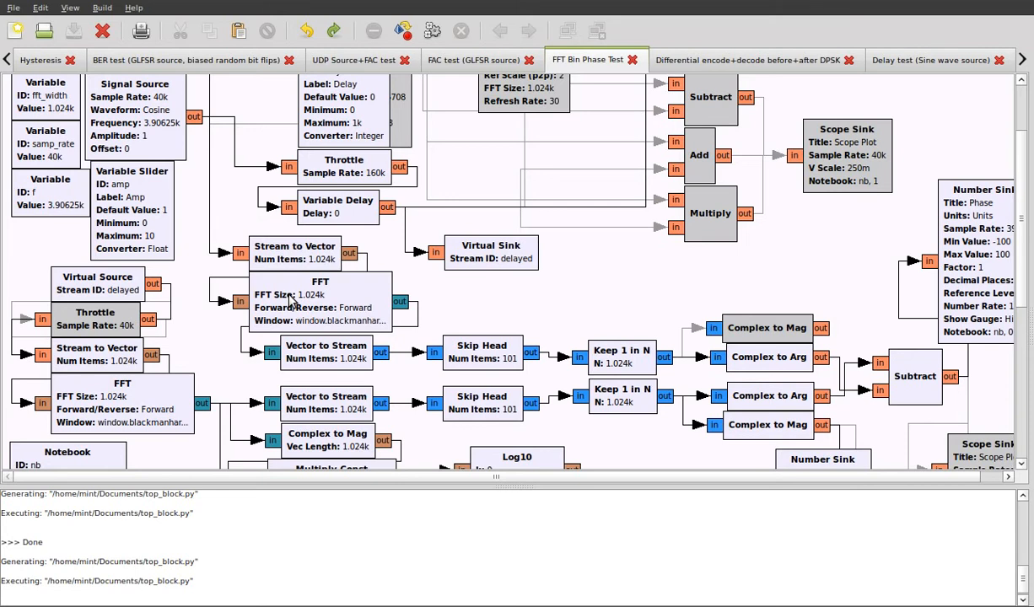
pyautogui.scroll(2, 216, 189)
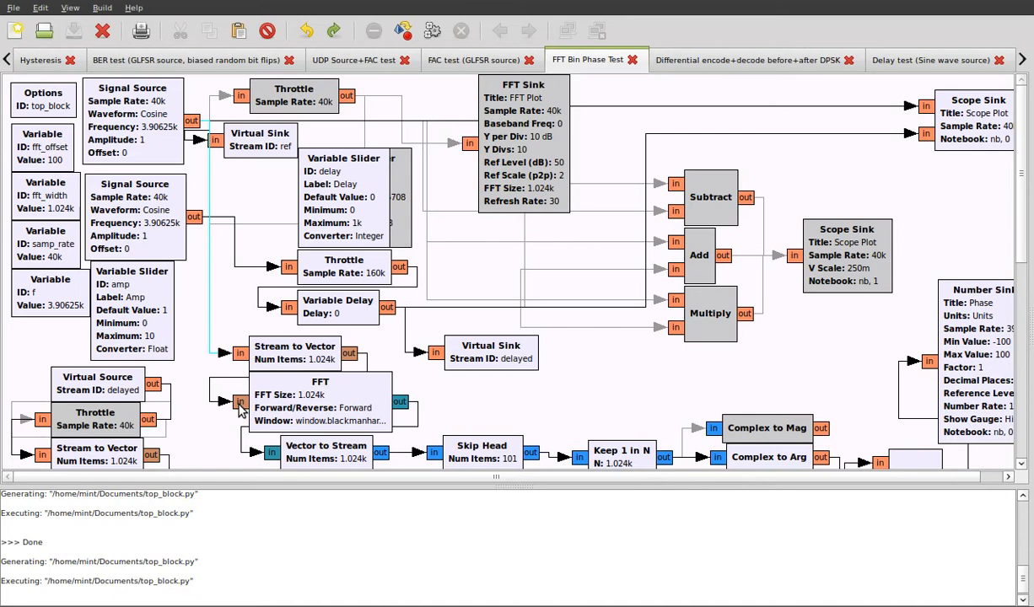
pyautogui.doubleClick(270, 390)
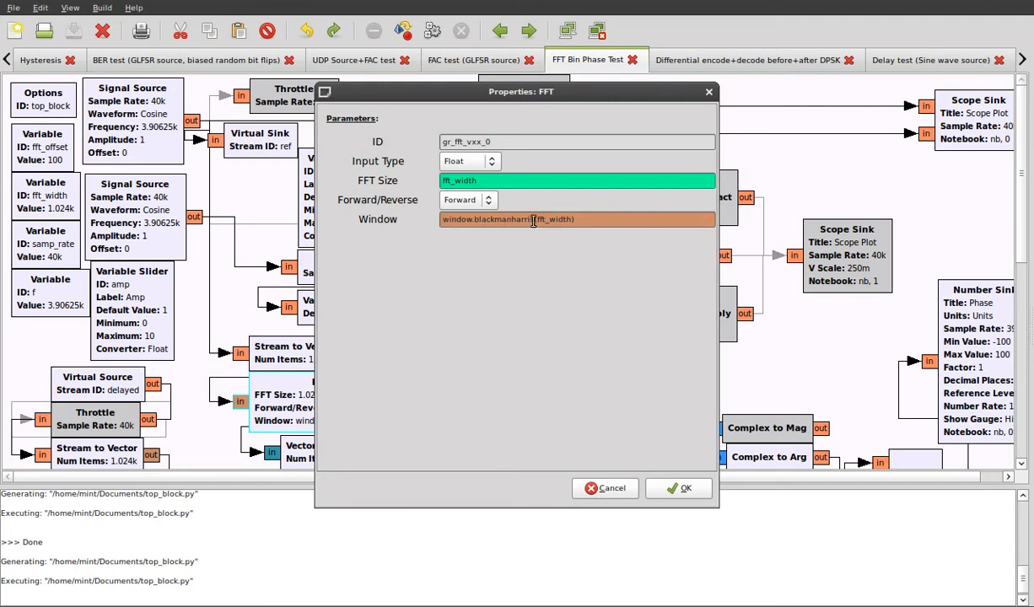
pyautogui.moveTo(536, 221)
pyautogui.click(599, 492)
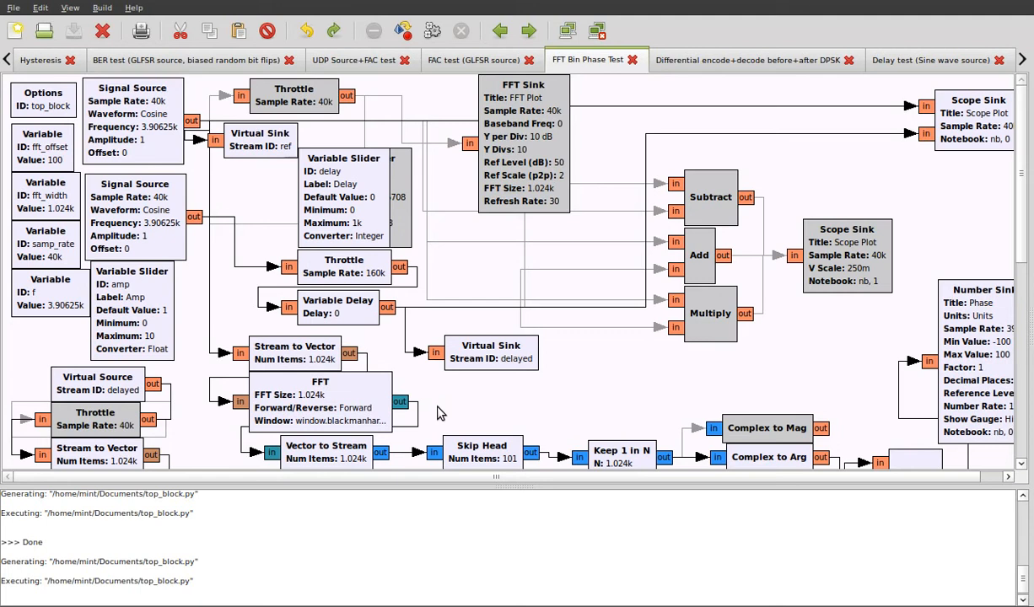
# Review the expression that defines variable f, leaving it unedited
pyautogui.scroll(-1, 437, 414)
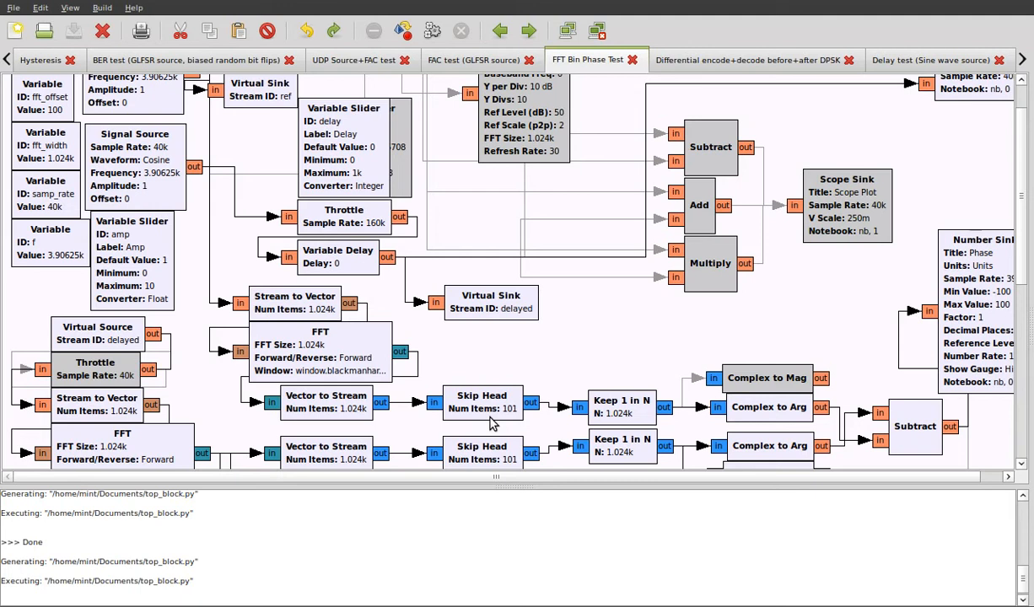
pyautogui.scroll(1, 492, 422)
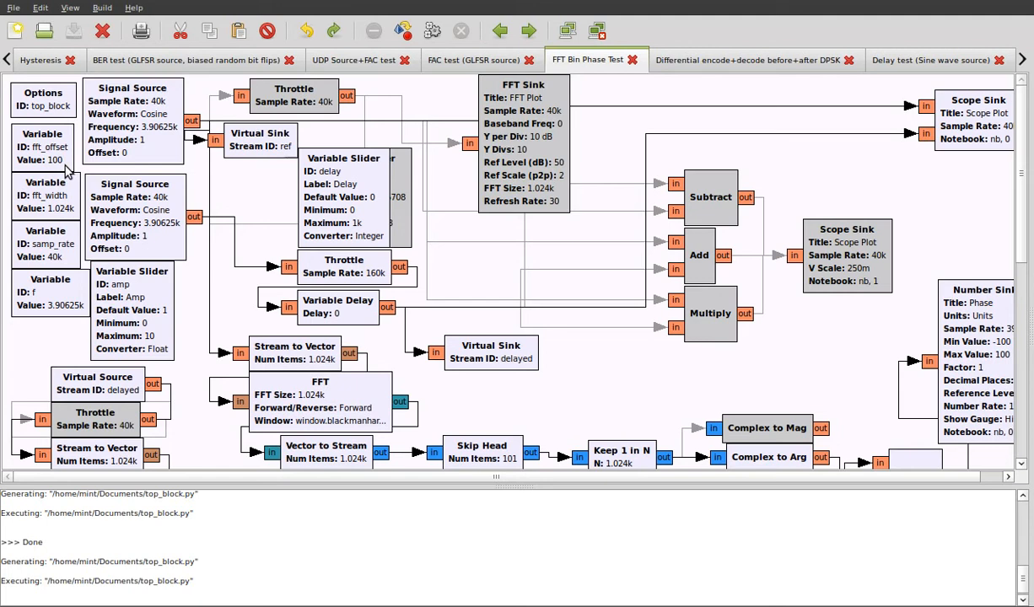
pyautogui.doubleClick(66, 305)
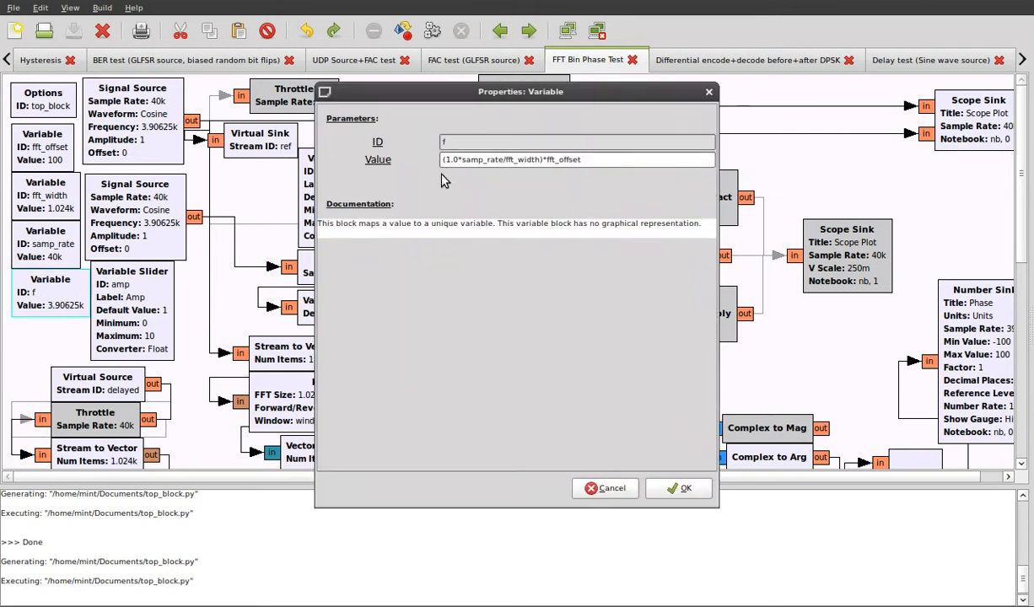
pyautogui.moveTo(469, 161)
pyautogui.moveTo(603, 160)
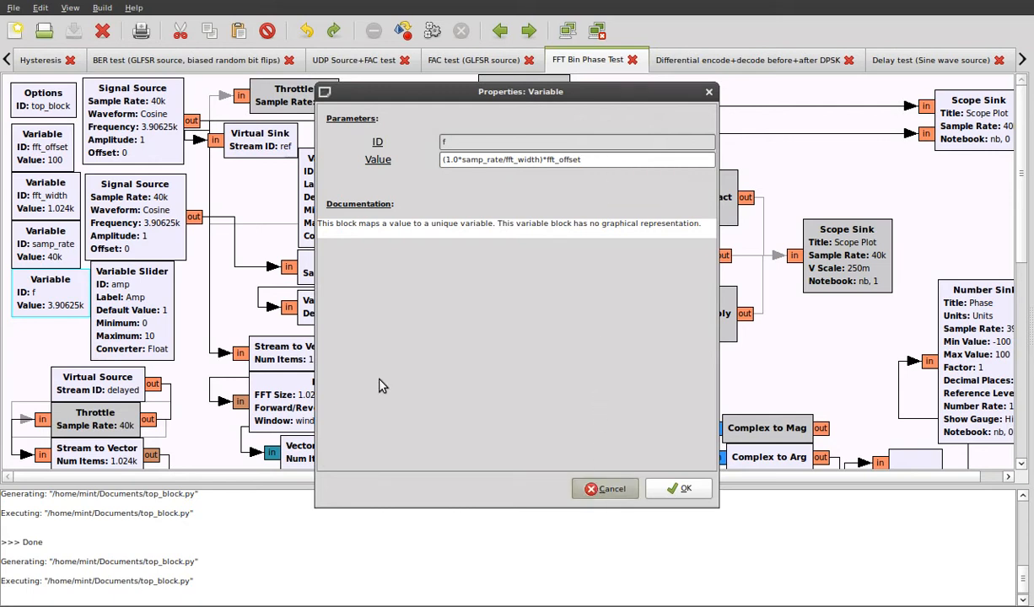
pyautogui.click(586, 486)
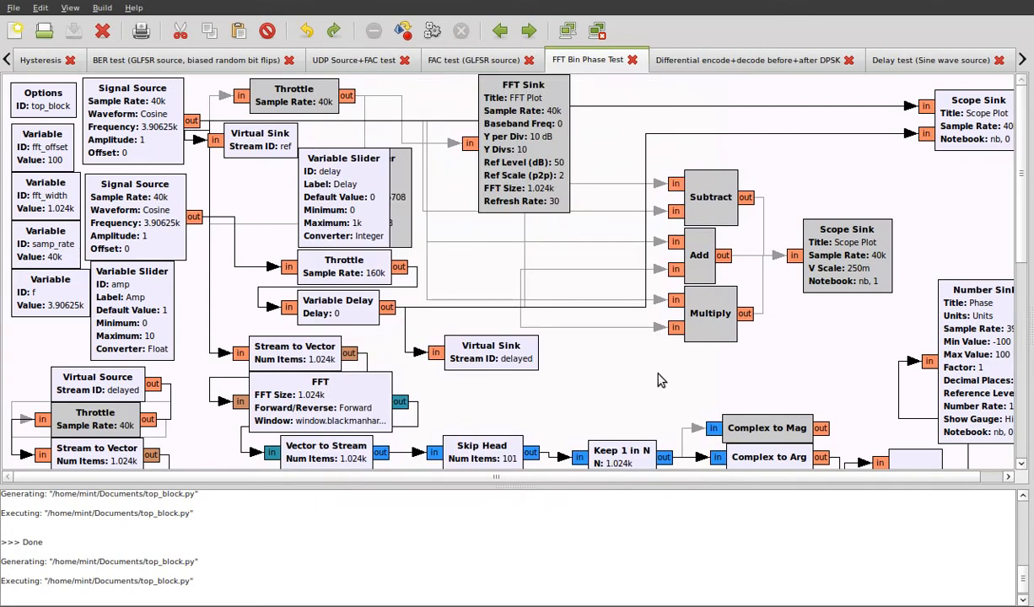
# Examine how the two Signal Sources and the Variable Delay relate to the Keep 1 in N and Complex to Arg stages
pyautogui.scroll(-1, 667, 363)
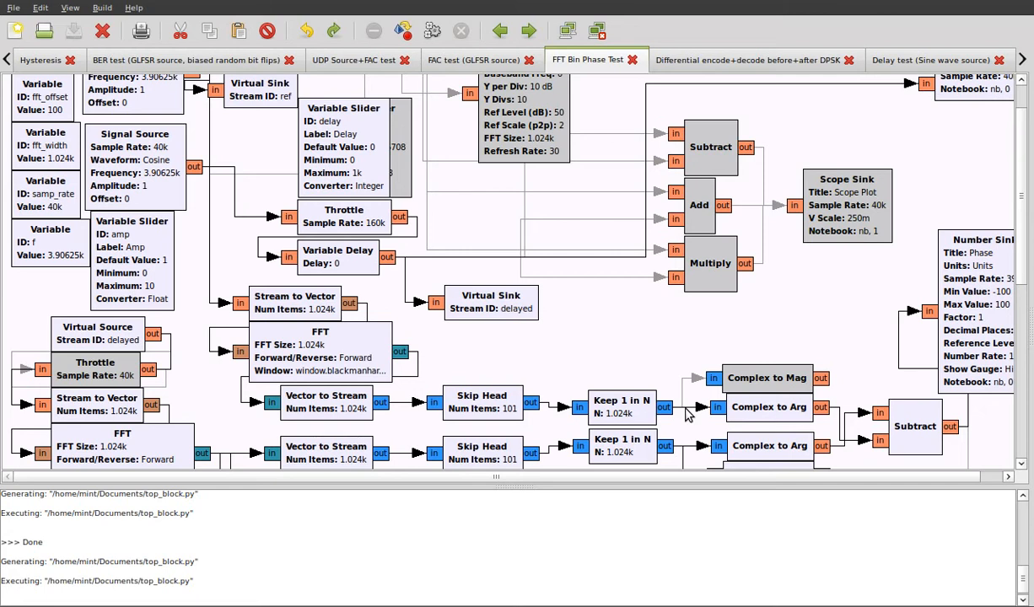
pyautogui.scroll(1, 688, 414)
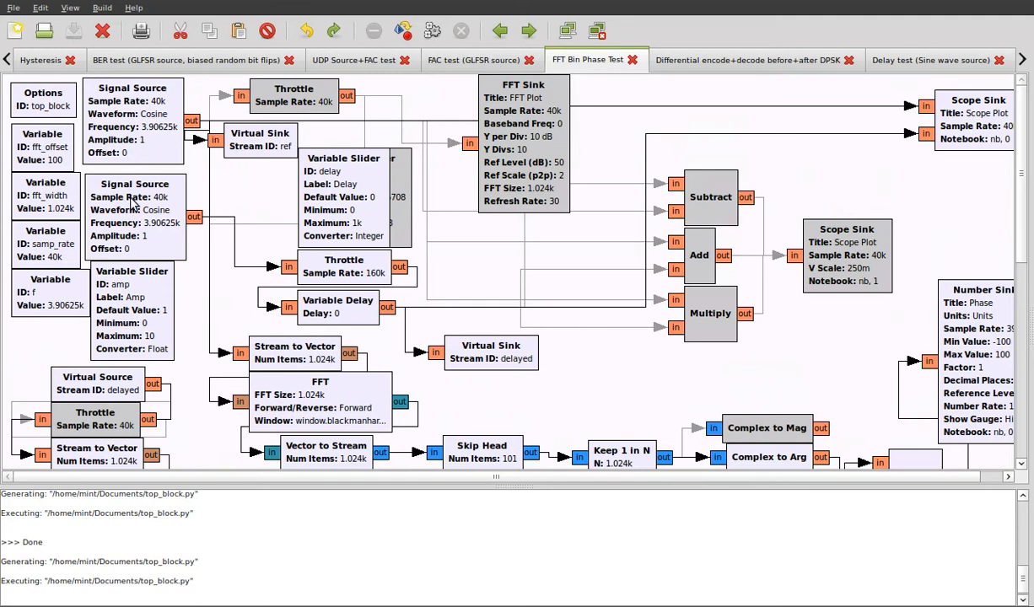
pyautogui.scroll(-2, 132, 200)
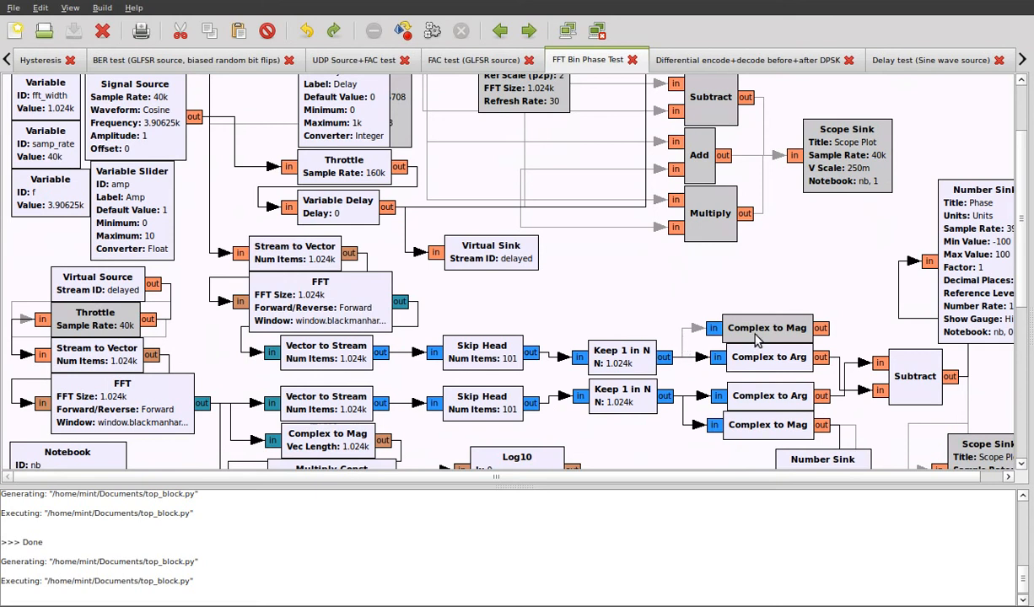
pyautogui.scroll(3, 756, 339)
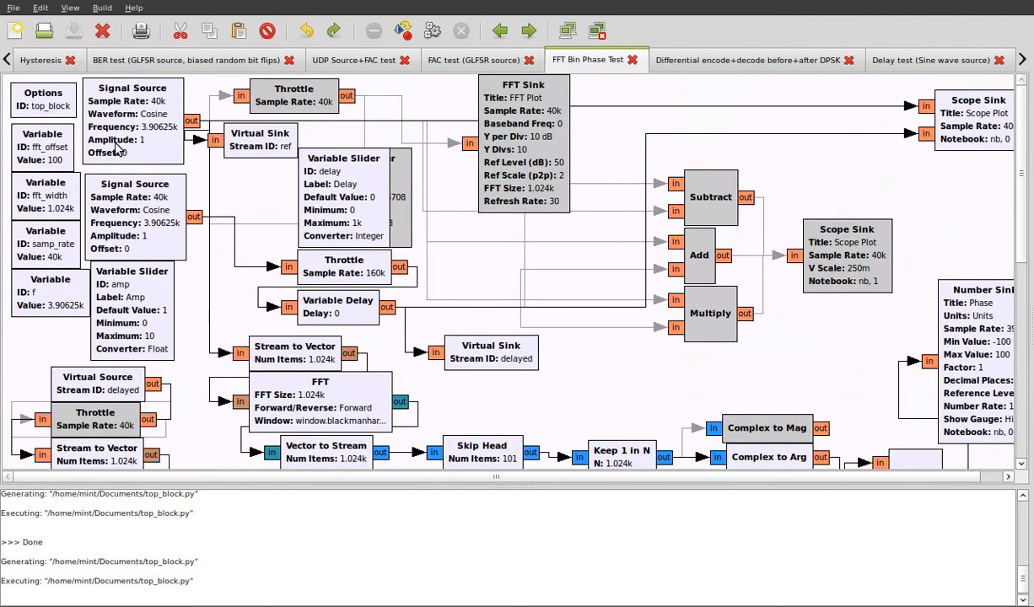
pyautogui.scroll(-3, 156, 149)
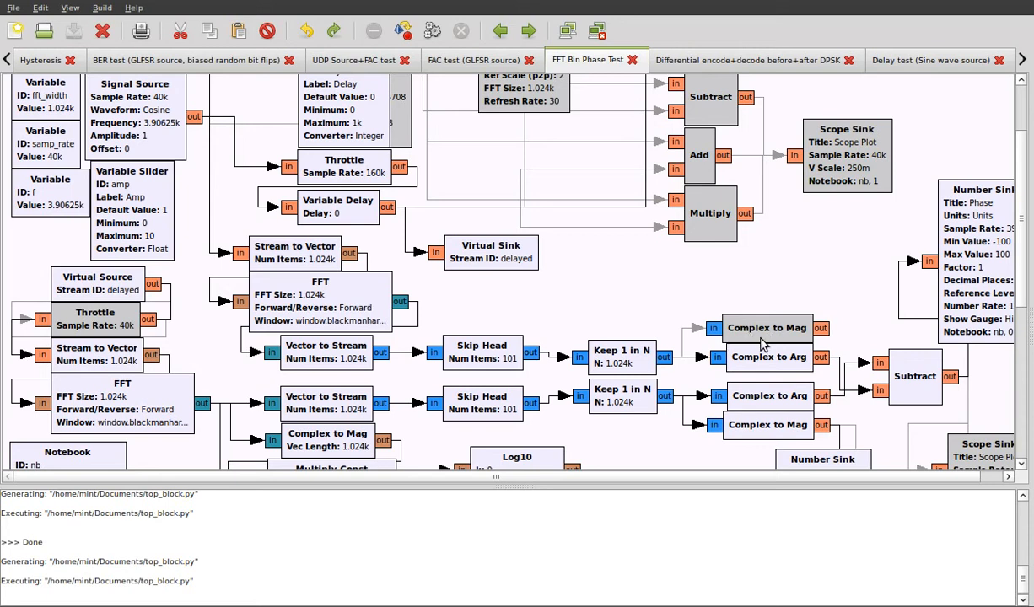
pyautogui.scroll(1, 413, 331)
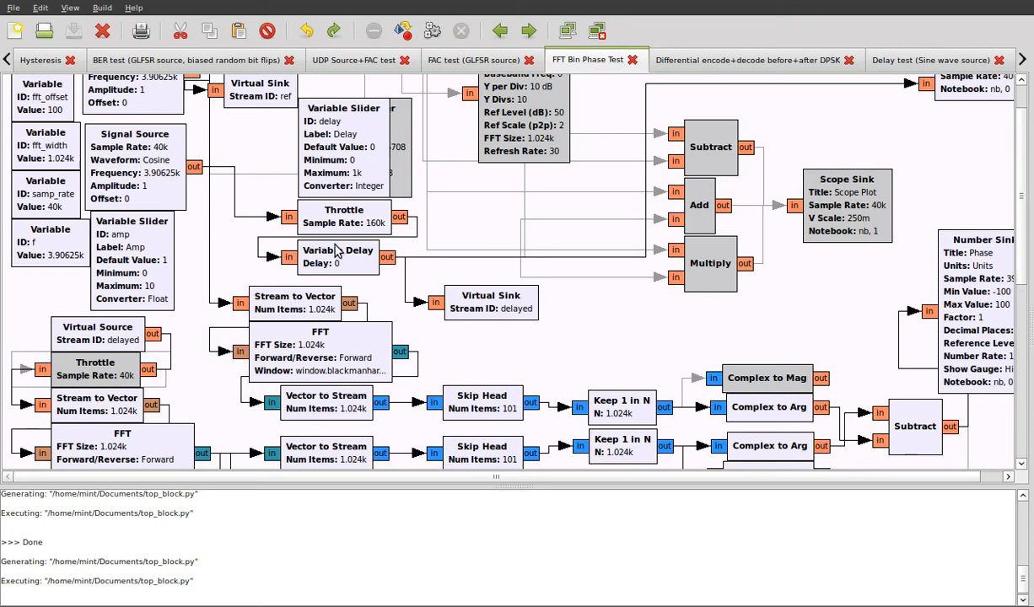
pyautogui.scroll(1, 504, 333)
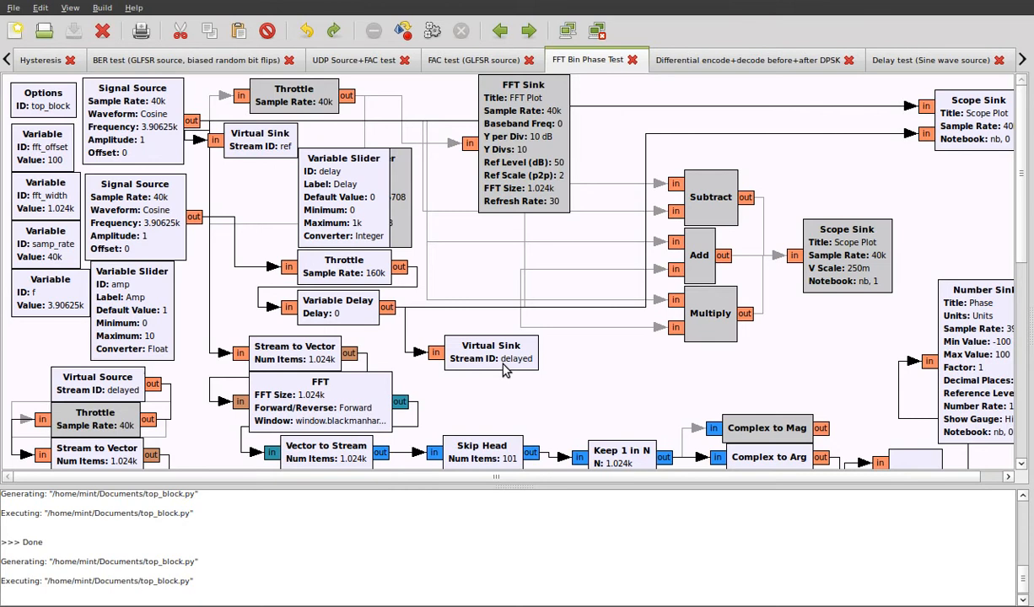
# Trace the delayed stream from the Variable Delay through its Virtual Sink and Virtual Source, past the disabled Throttle, to Stream to Vector
pyautogui.scroll(-2, 525, 360)
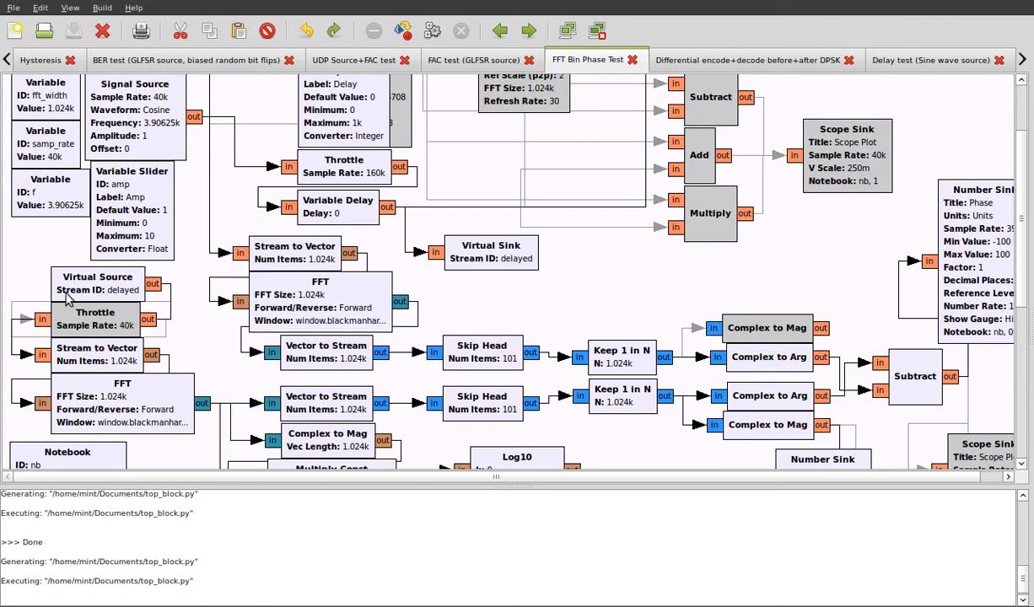
pyautogui.click(400, 209)
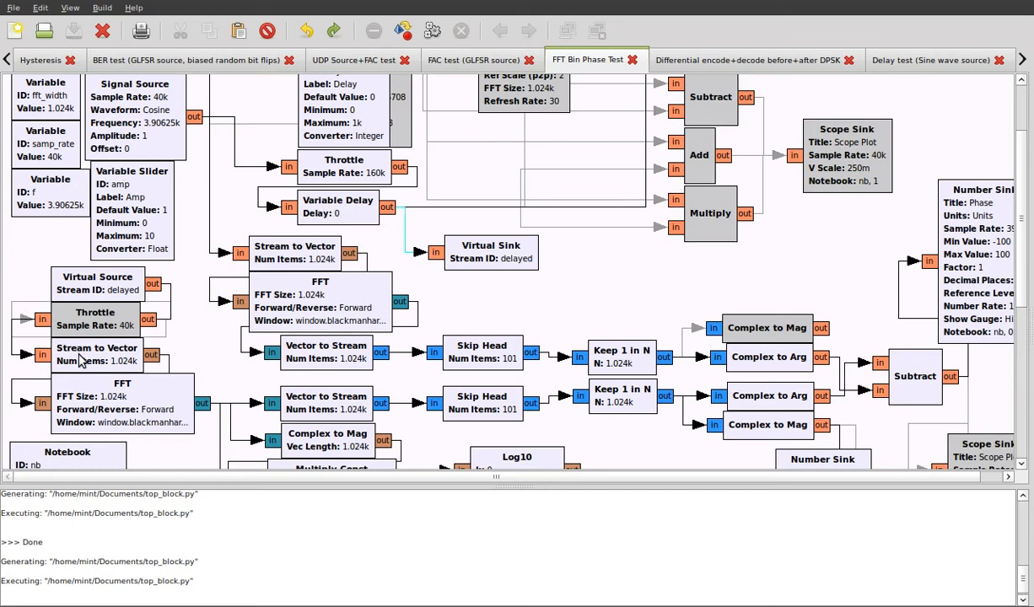
pyautogui.click(13, 346)
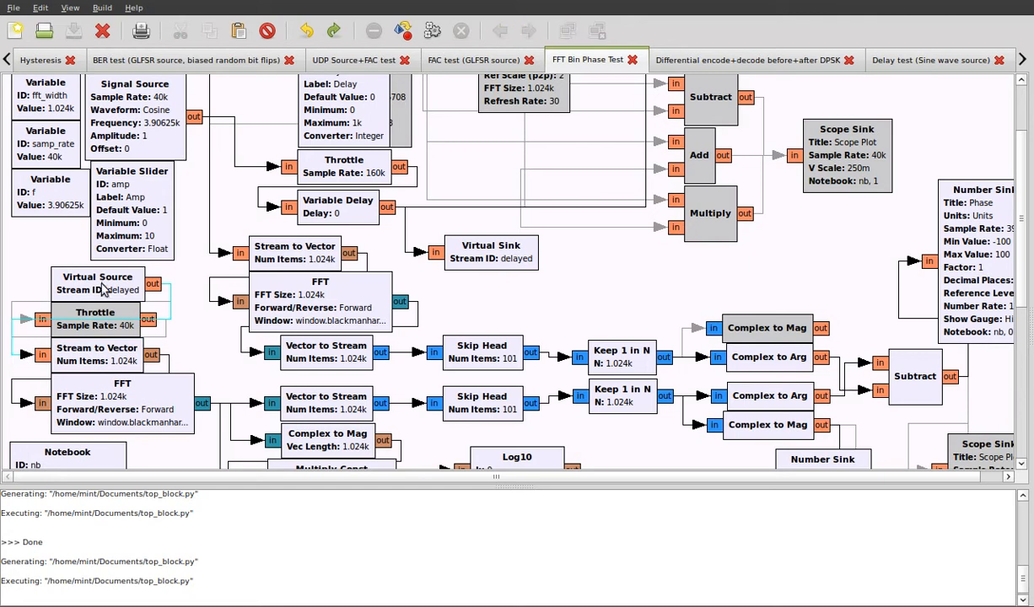
pyautogui.click(113, 333)
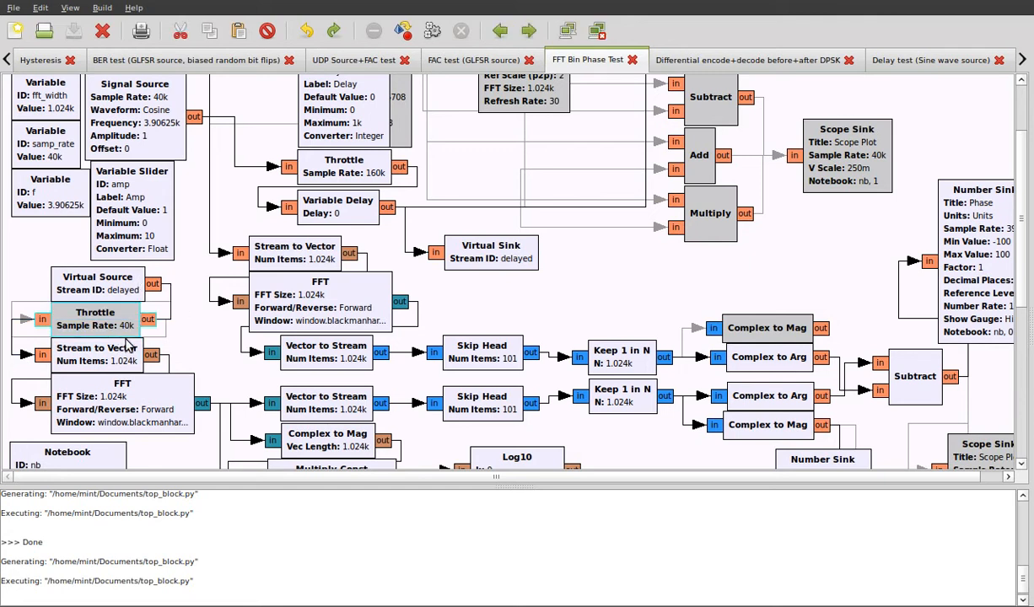
pyautogui.click(190, 335)
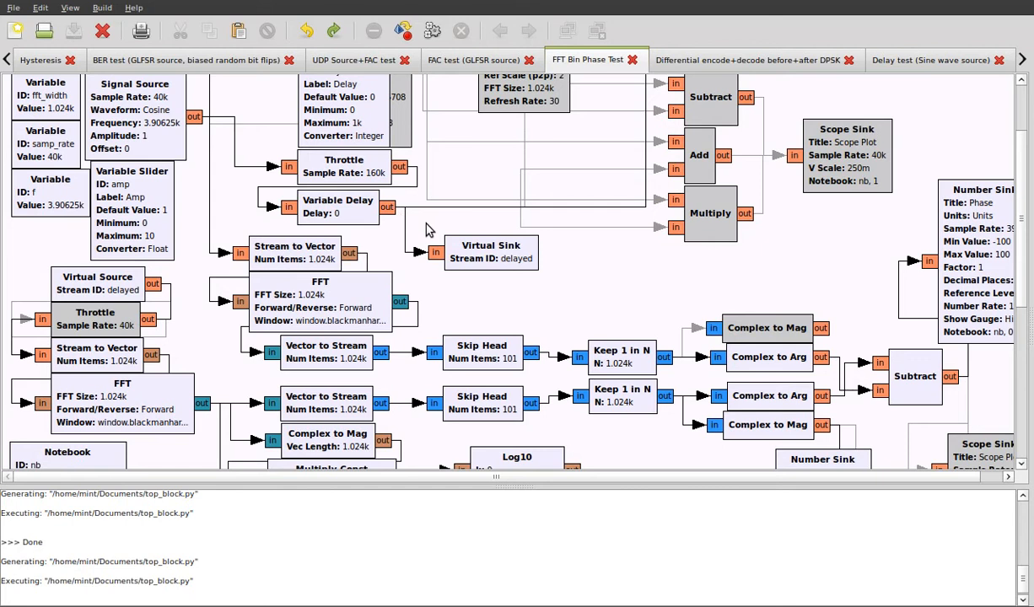
pyautogui.scroll(-3, 156, 337)
pyautogui.click(93, 265)
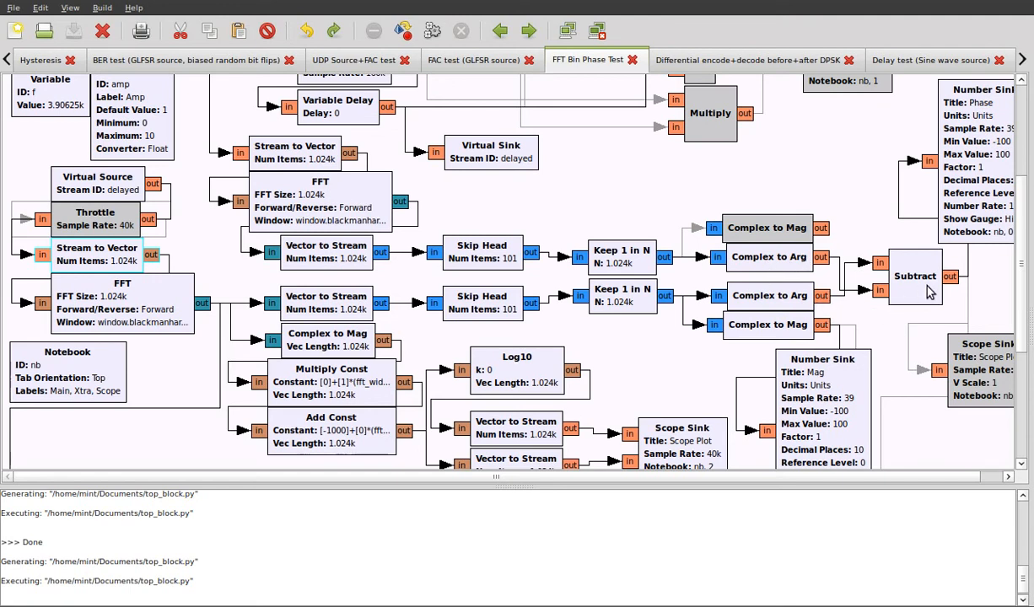
# Execute the FFT Bin Phase Test flow graph
pyautogui.scroll(1, 929, 292)
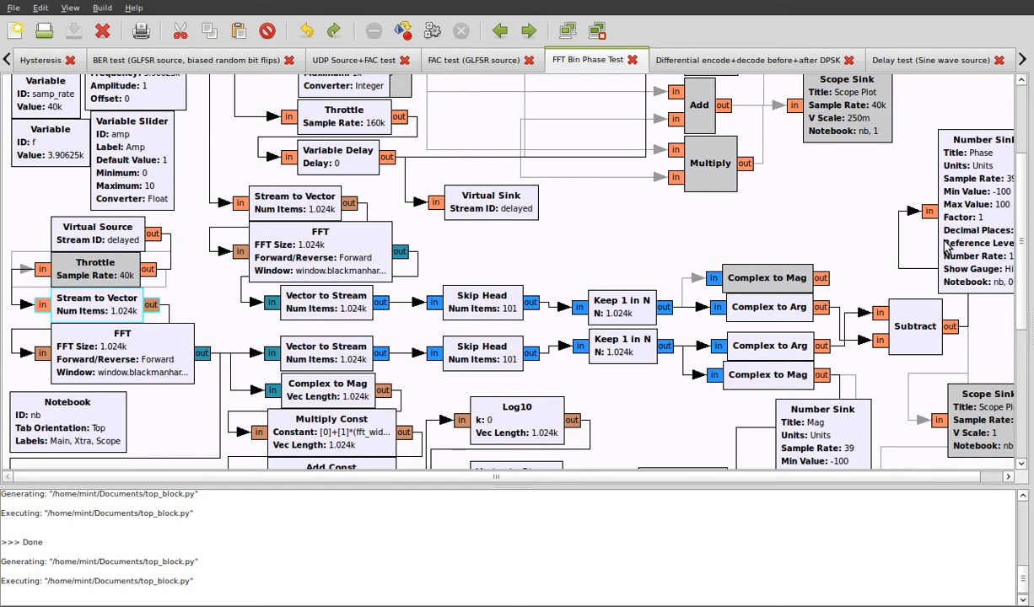
pyautogui.scroll(-3, 945, 245)
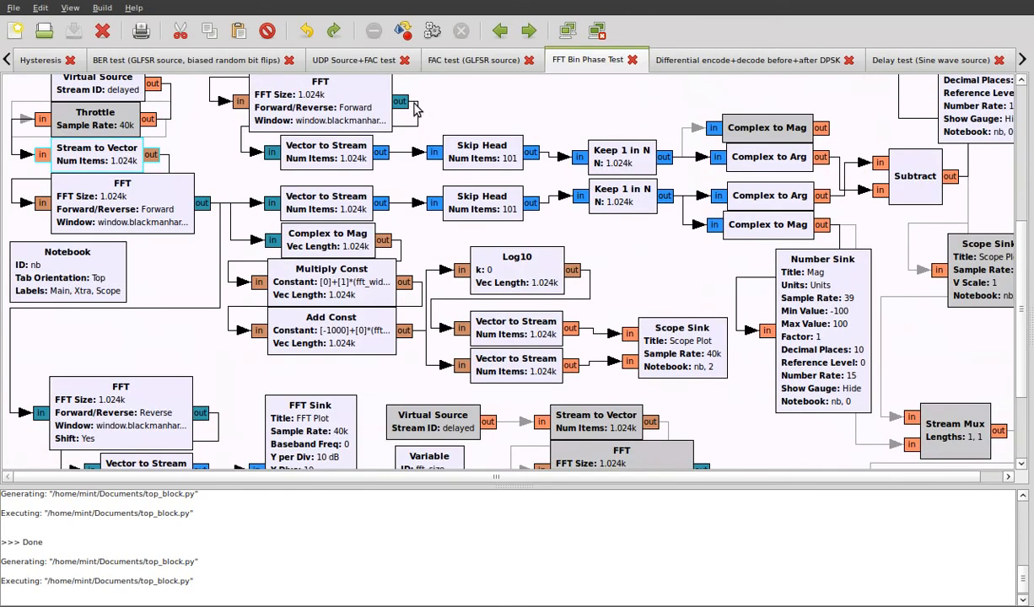
pyautogui.click(432, 31)
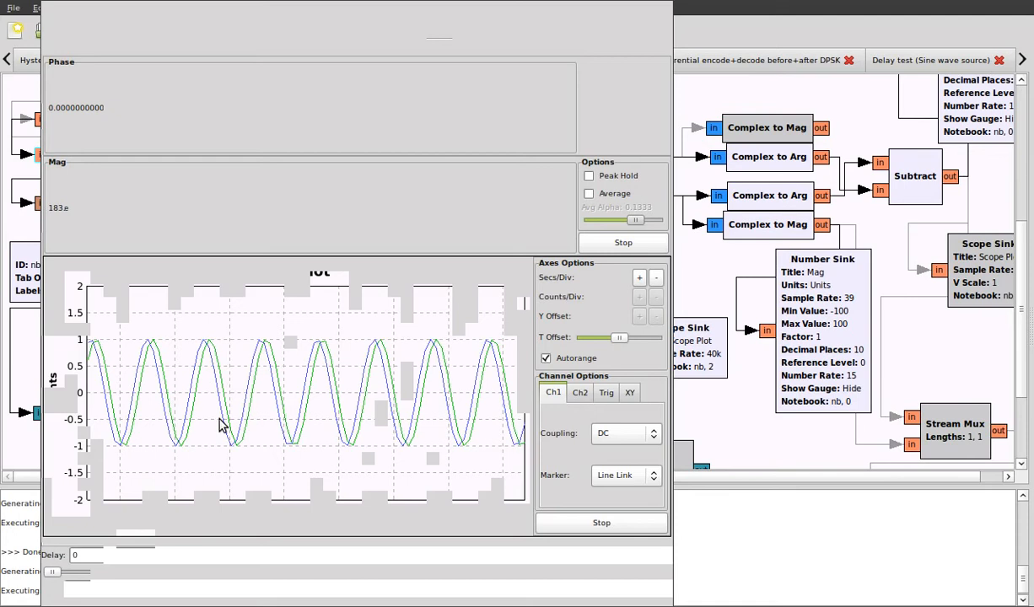
# Lower the amplitude to 820m and 230m while watching the Phase and Mag readings, and set it back to 1
pyautogui.moveTo(110, 604)
pyautogui.mouseDown()
pyautogui.moveTo(158, 604)
pyautogui.moveTo(52, 602)
pyautogui.moveTo(128, 603)
pyautogui.moveTo(59, 604)
pyautogui.moveTo(122, 604)
pyautogui.moveTo(101, 603)
pyautogui.mouseUp()
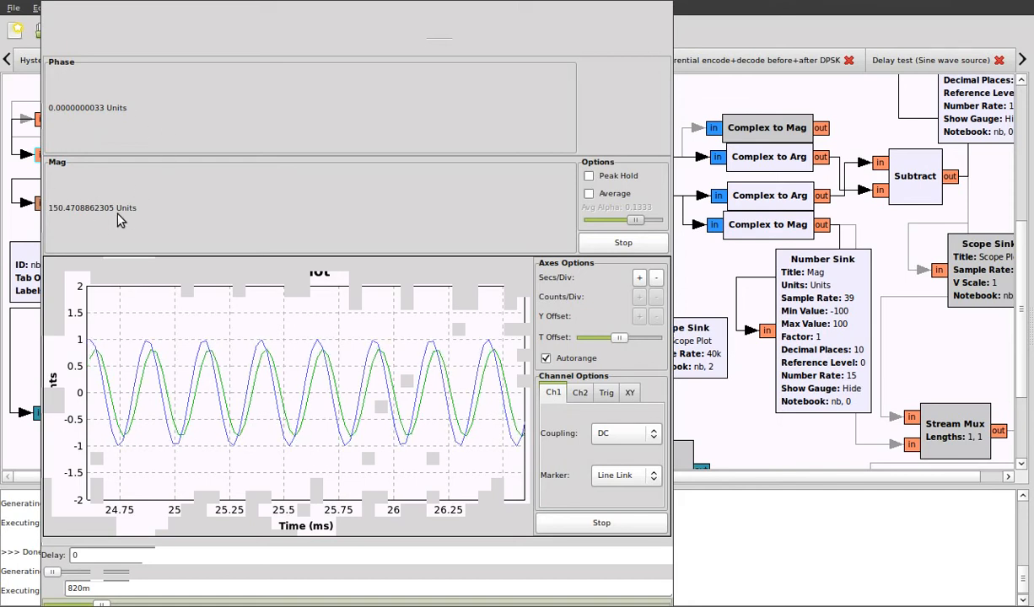
pyautogui.moveTo(100, 604); pyautogui.dragTo(66, 604)
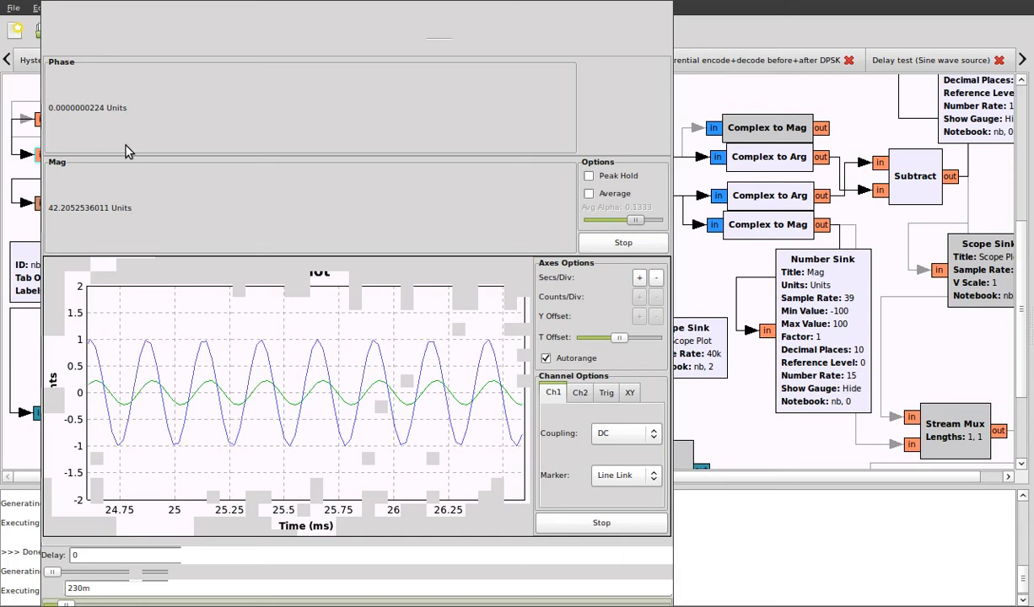
pyautogui.click(68, 588)
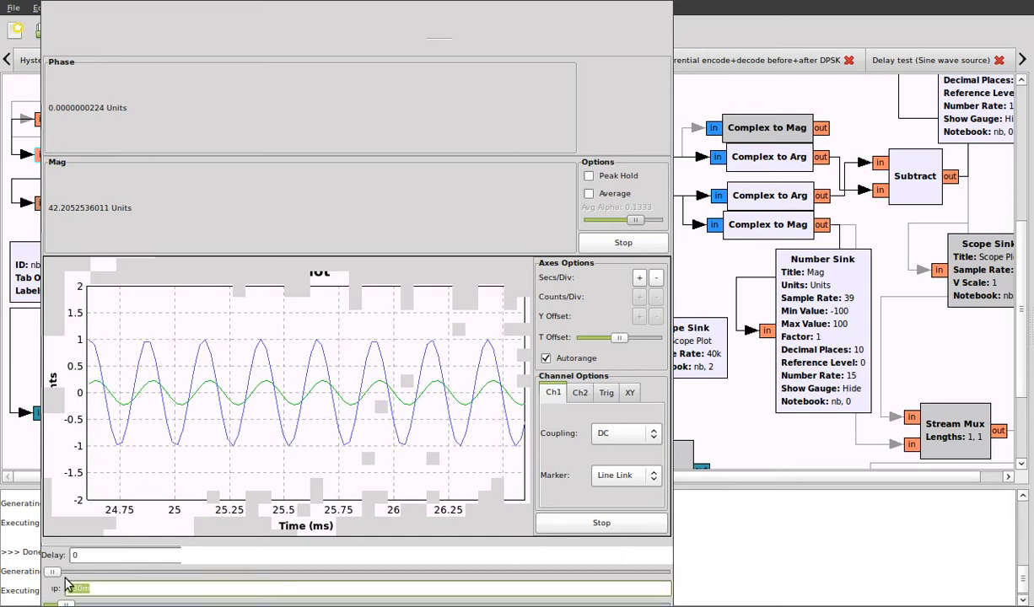
pyautogui.write('1')
pyautogui.press('Return')
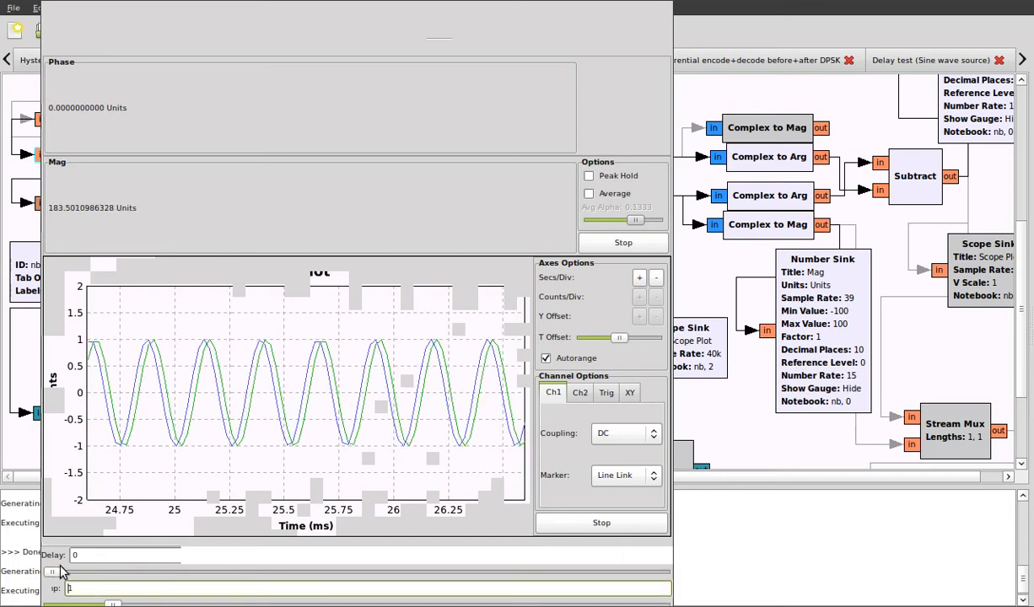
# Raise the delay step by step to 5 while comparing the phase reading with the offset between the two sine waves
pyautogui.click(52, 574)
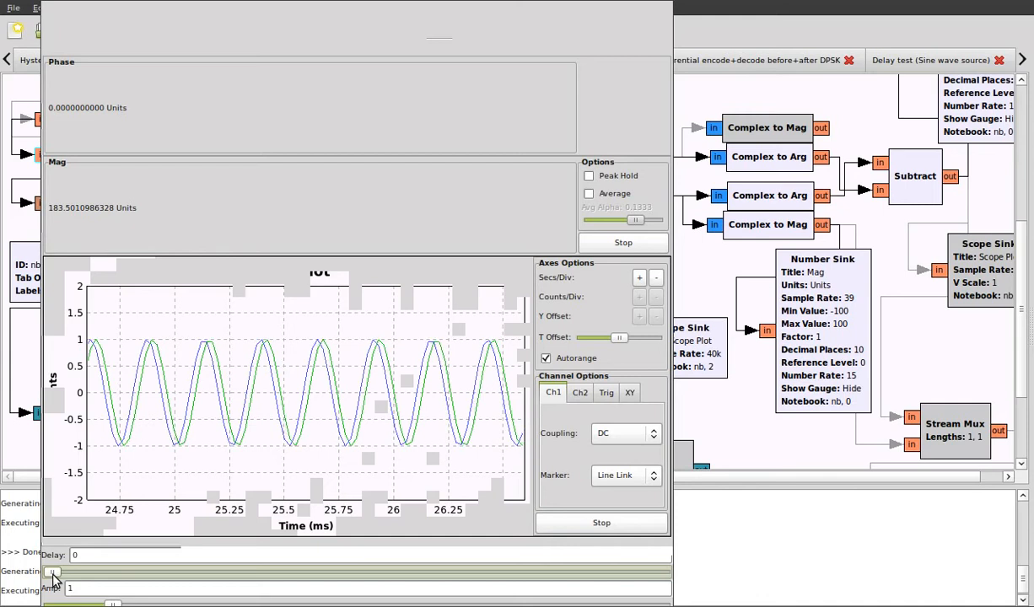
pyautogui.press('Right')
pyautogui.press('Right')
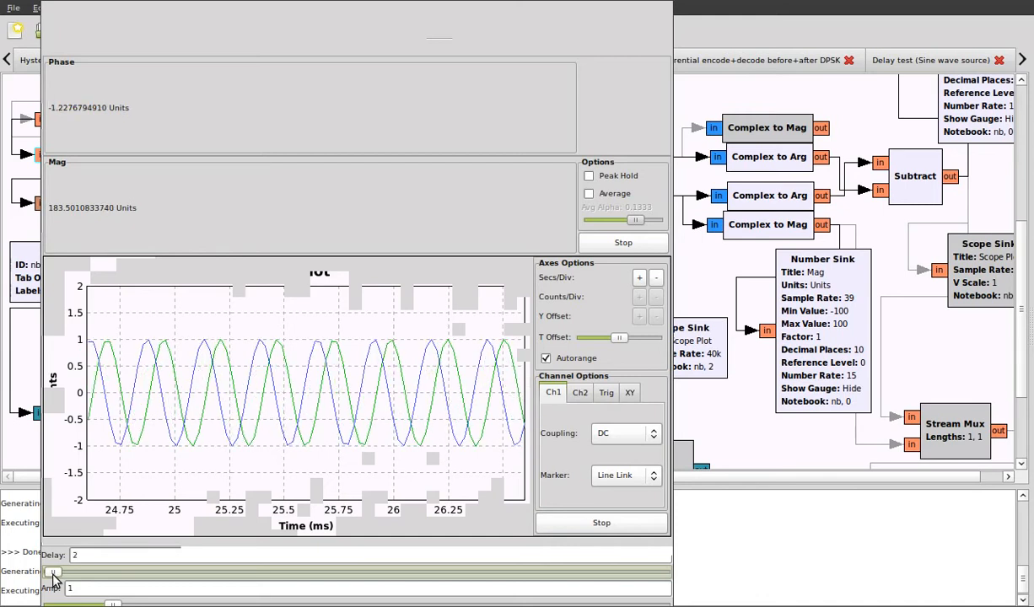
pyautogui.press('Right')
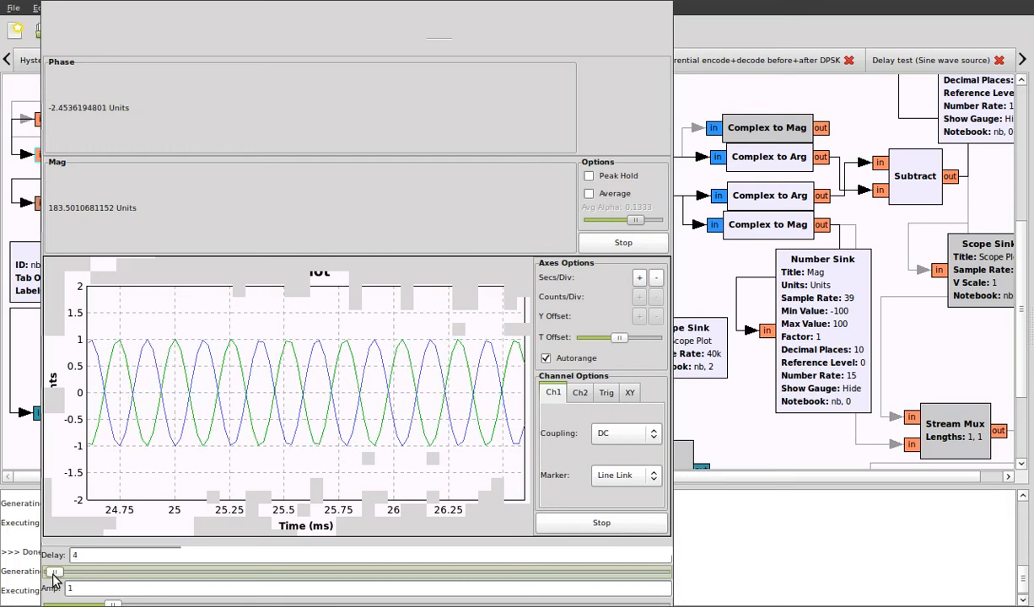
pyautogui.press('Right')
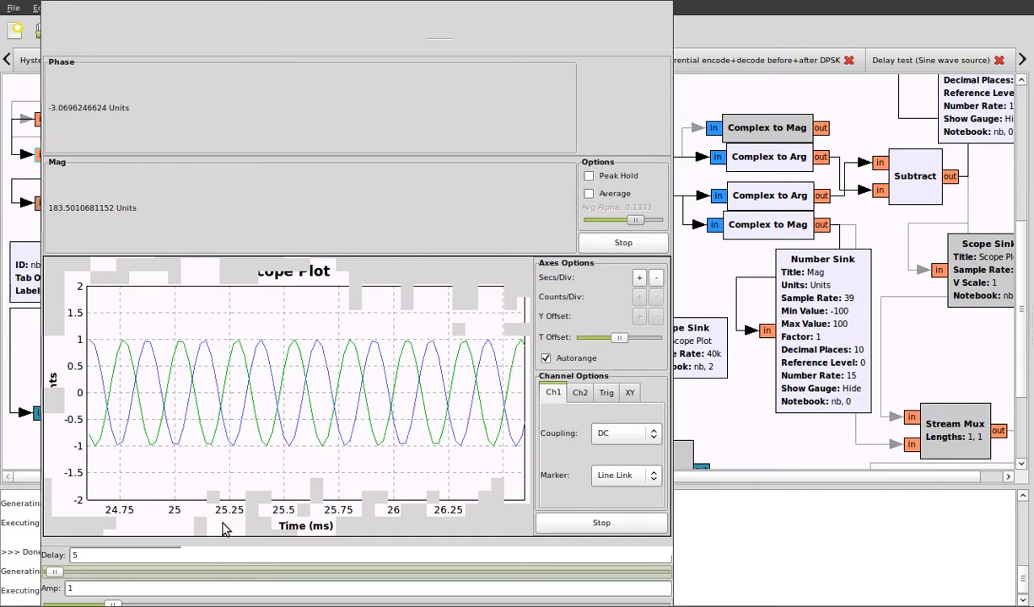
# Raise the delay one sample at a time from 5 to 10, through a full cycle of the sine wave
pyautogui.press('Right')
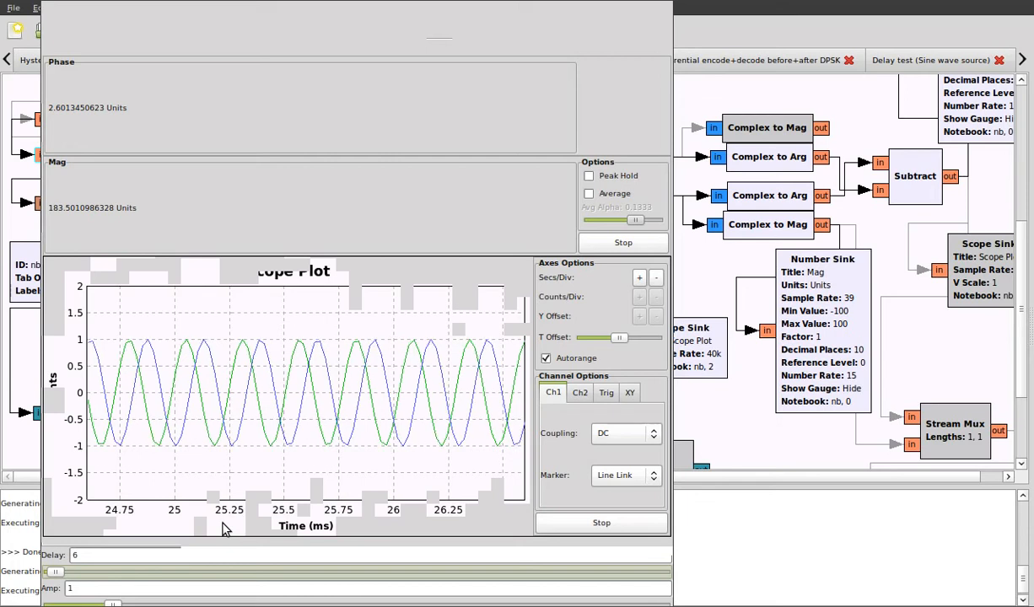
pyautogui.press('Right')
pyautogui.press('Right')
pyautogui.press('Right')
pyautogui.press('Right')
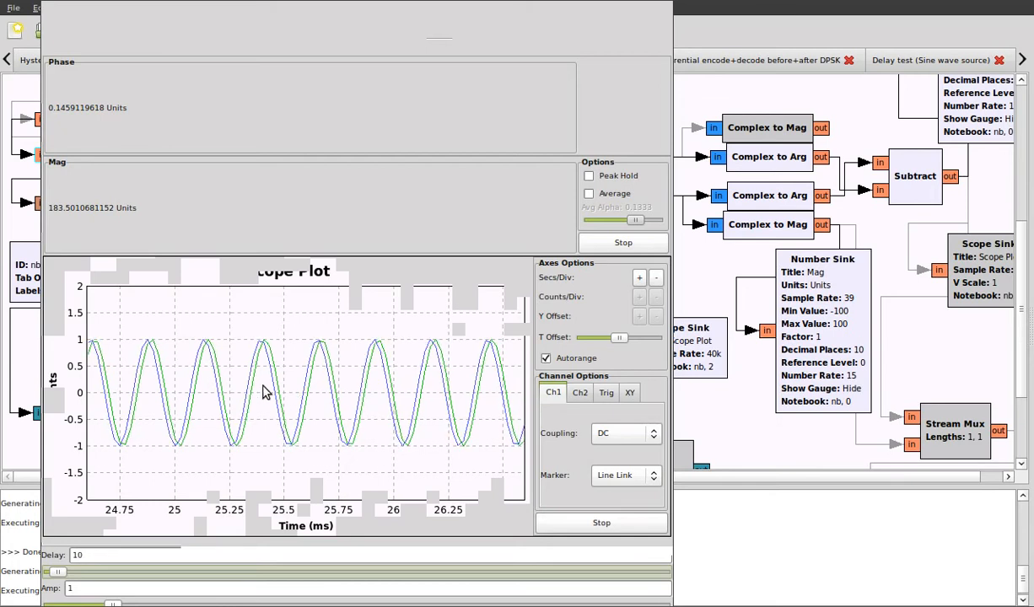
# Sweep the delay on up to 32 to watch the phase cycle repeatedly
pyautogui.press('Right')
pyautogui.press('Right')
pyautogui.press('Right')
pyautogui.press('Right')
pyautogui.press('Right')
pyautogui.press('Right')
pyautogui.press('Right')
pyautogui.press('Right')
pyautogui.press('Right')
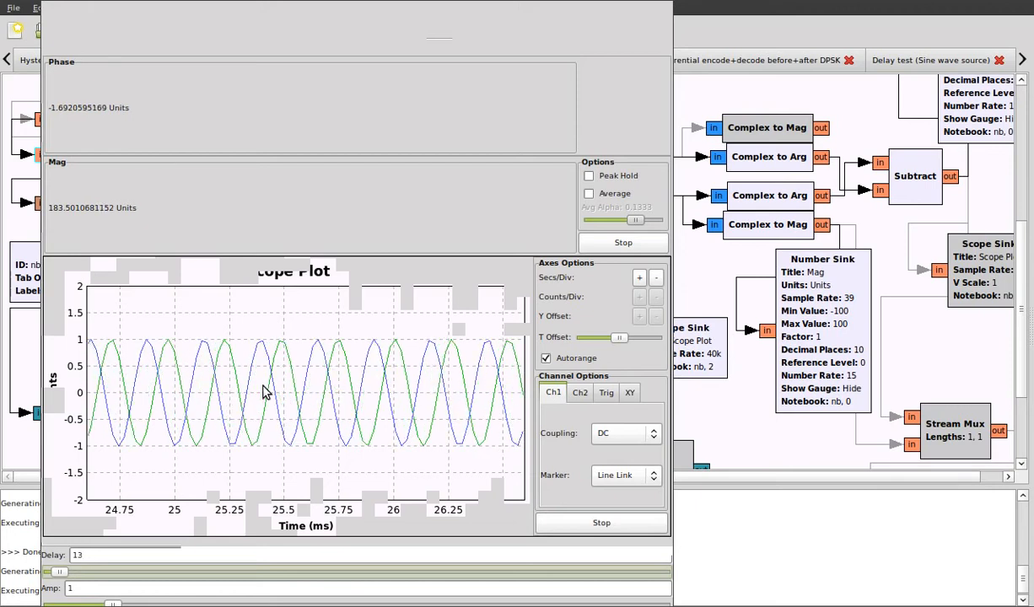
pyautogui.press('Right')
pyautogui.press('Right')
pyautogui.press('Right')
pyautogui.press('Right')
pyautogui.press('Right')
pyautogui.press('Right')
pyautogui.press('Right')
pyautogui.press('Right')
pyautogui.press('Right')
pyautogui.press('Right')
pyautogui.press('Right')
pyautogui.press('Right')
pyautogui.press('Right')
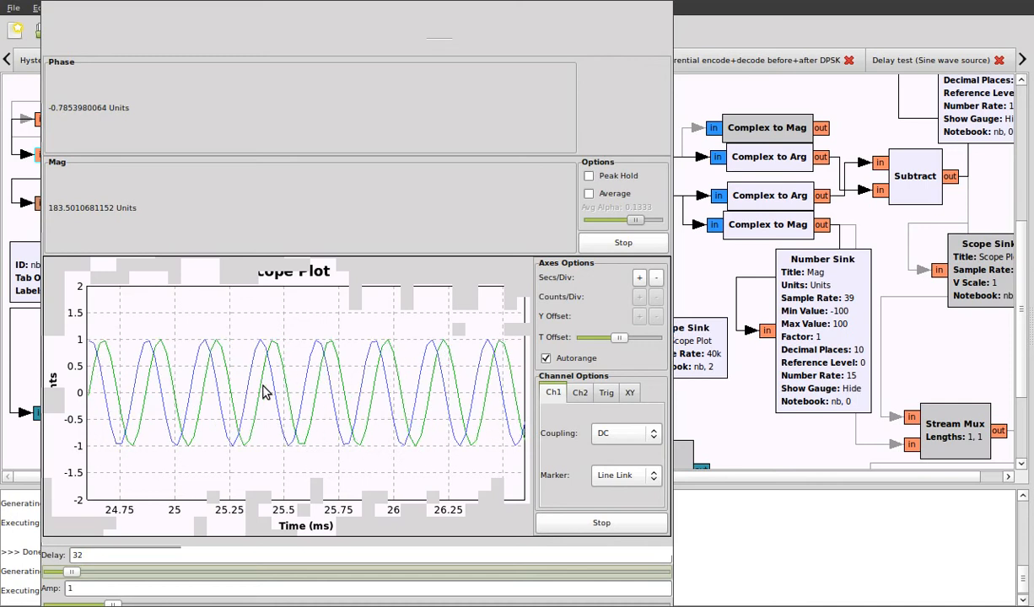
# Sweep the delay back down to 12 while watching the phase change
pyautogui.press('Left')
pyautogui.press('Left')
pyautogui.press('Left')
pyautogui.press('Left')
pyautogui.press('Left')
pyautogui.press('Left')
pyautogui.press('Left')
pyautogui.press('Left')
pyautogui.press('Left')
pyautogui.press('Left')
pyautogui.press('Left')
pyautogui.press('Left')
pyautogui.press('Left')
pyautogui.press('Left')
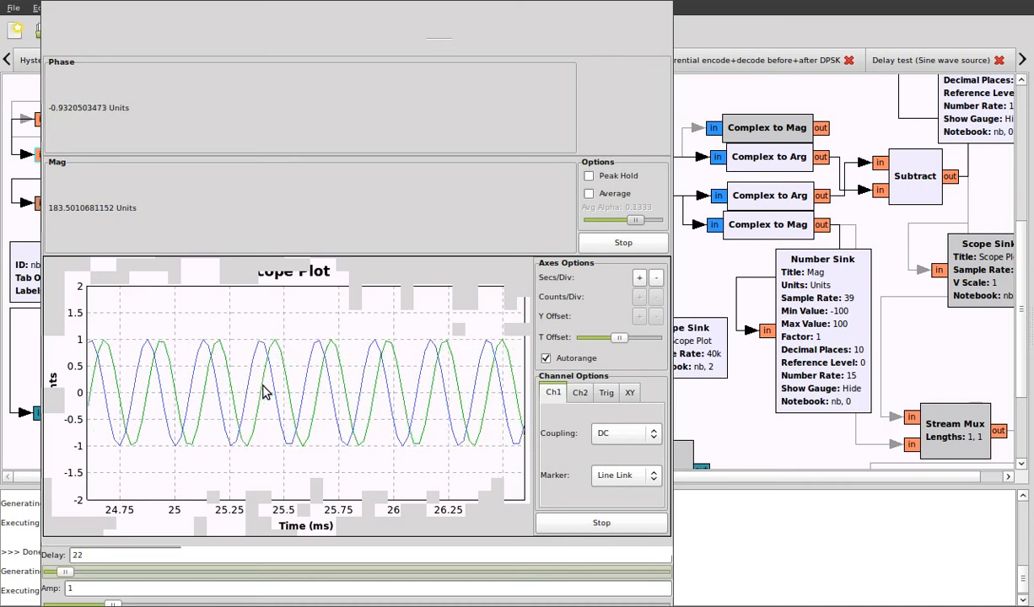
pyautogui.press('Left')
pyautogui.press('Left')
pyautogui.press('Left')
pyautogui.press('Left')
pyautogui.press('Left')
pyautogui.press('Left')
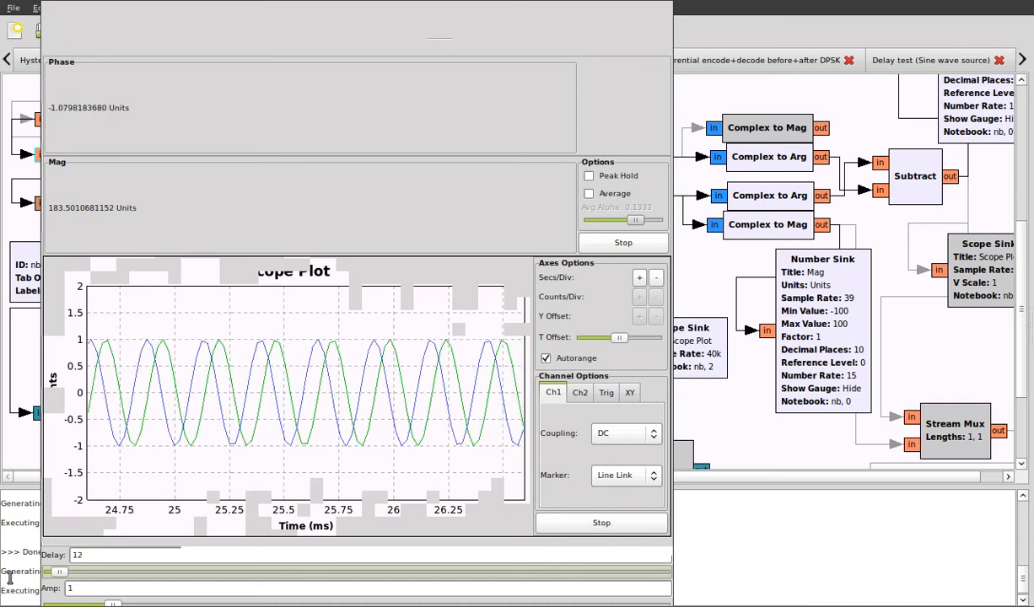
# Reset the delay to 0 and close the running output window
pyautogui.moveTo(61, 573); pyautogui.dragTo(48, 572)
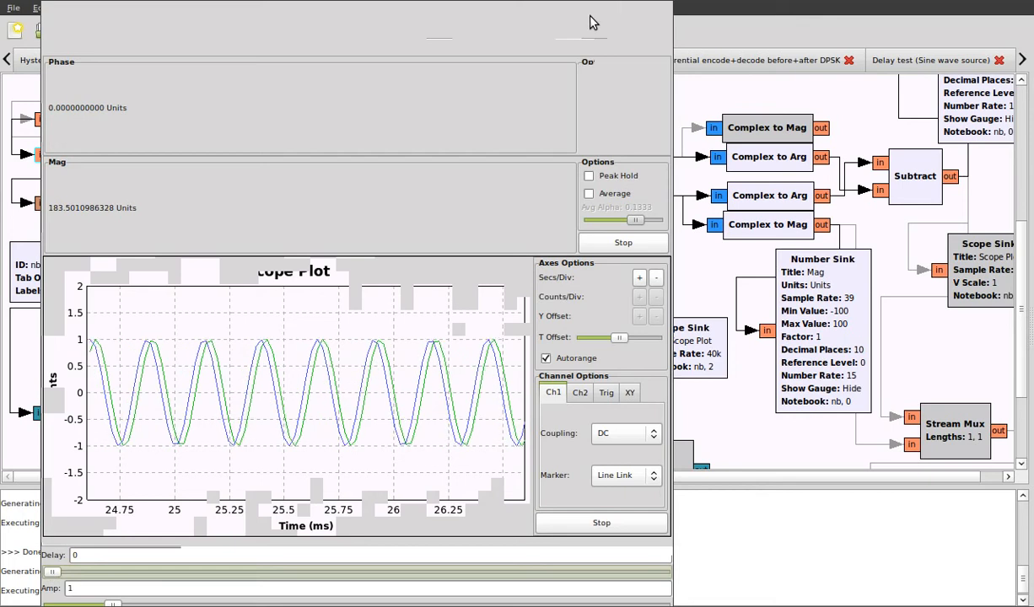
pyautogui.click(630, 5)
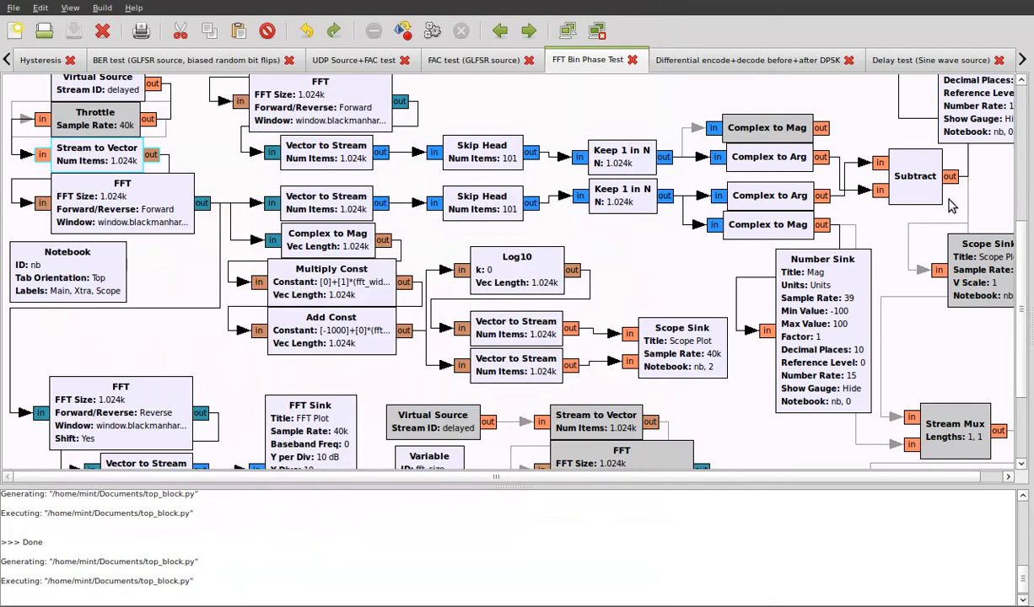
# Trace the connection from the delayed stream's forward FFT output to the reverse FFT that feeds the FFT Sink
pyautogui.moveTo(1022, 350); pyautogui.dragTo(1023, 173)
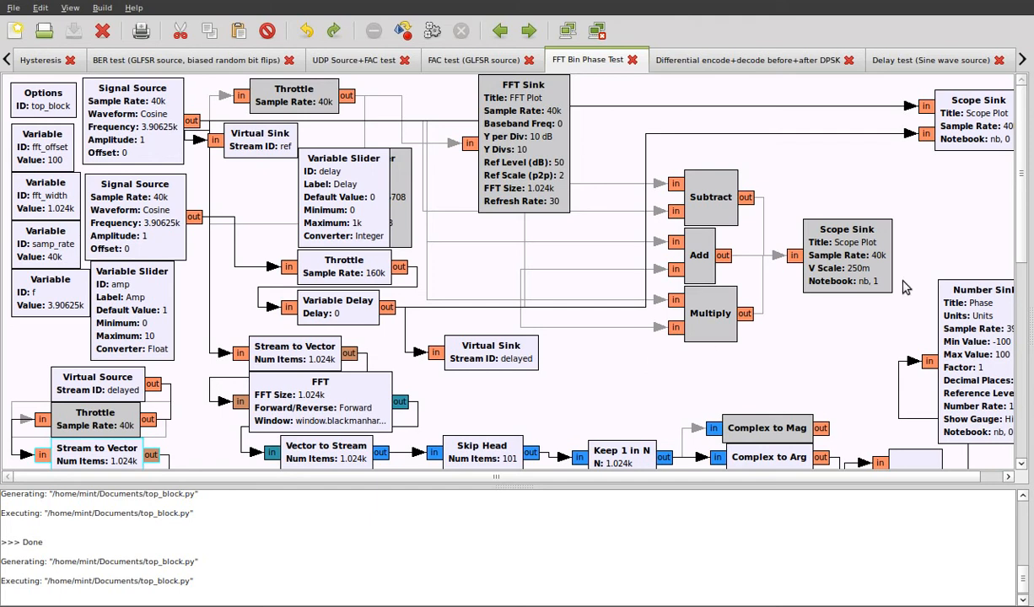
pyautogui.scroll(-6, 985, 232)
pyautogui.scroll(-4, 1009, 368)
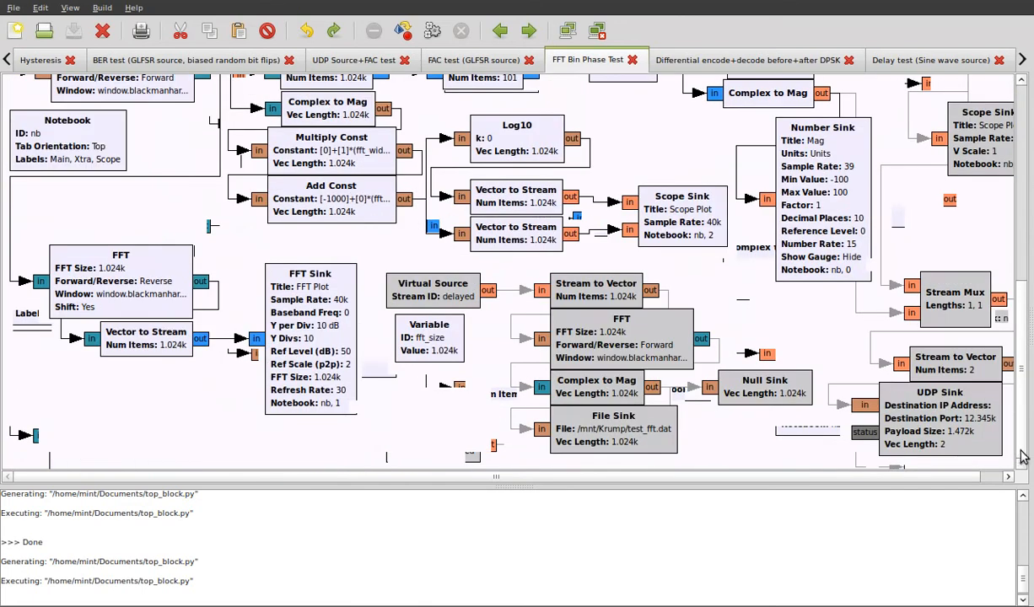
pyautogui.scroll(1, 1024, 456)
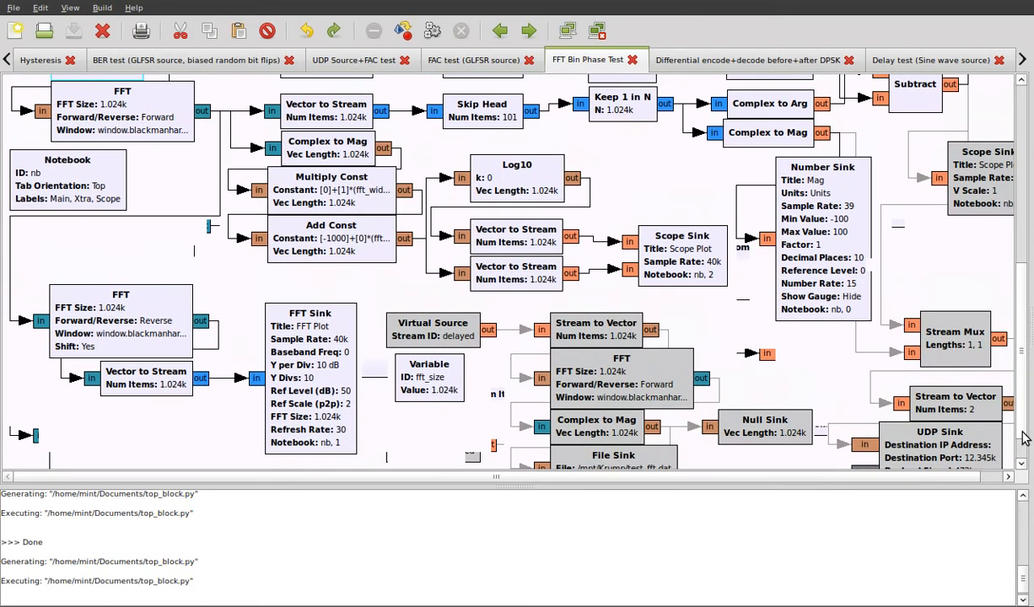
pyautogui.scroll(3, 1019, 386)
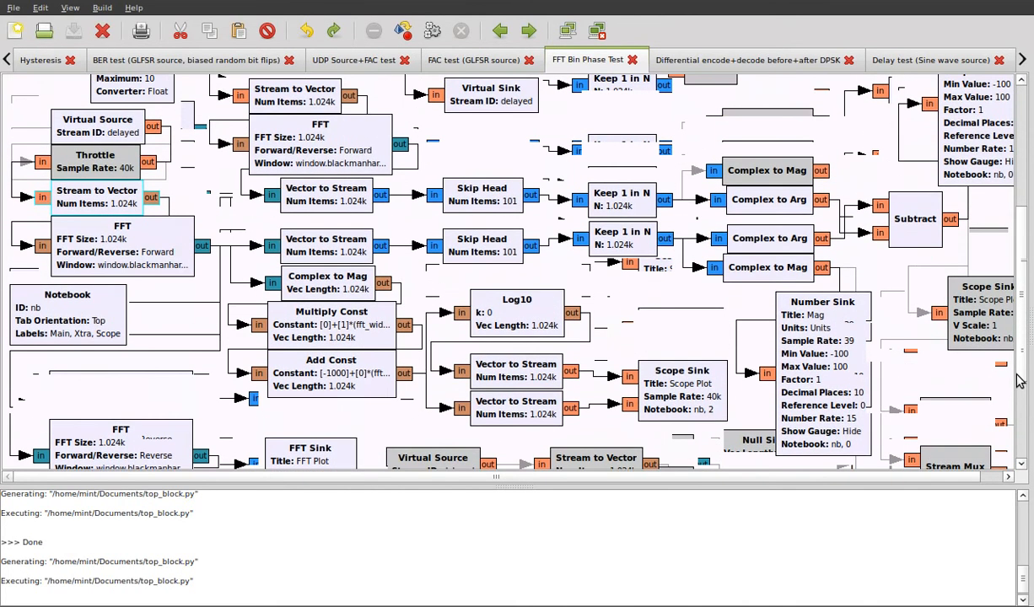
pyautogui.moveTo(1017, 375); pyautogui.dragTo(1017, 373)
pyautogui.scroll(-1, 1017, 381)
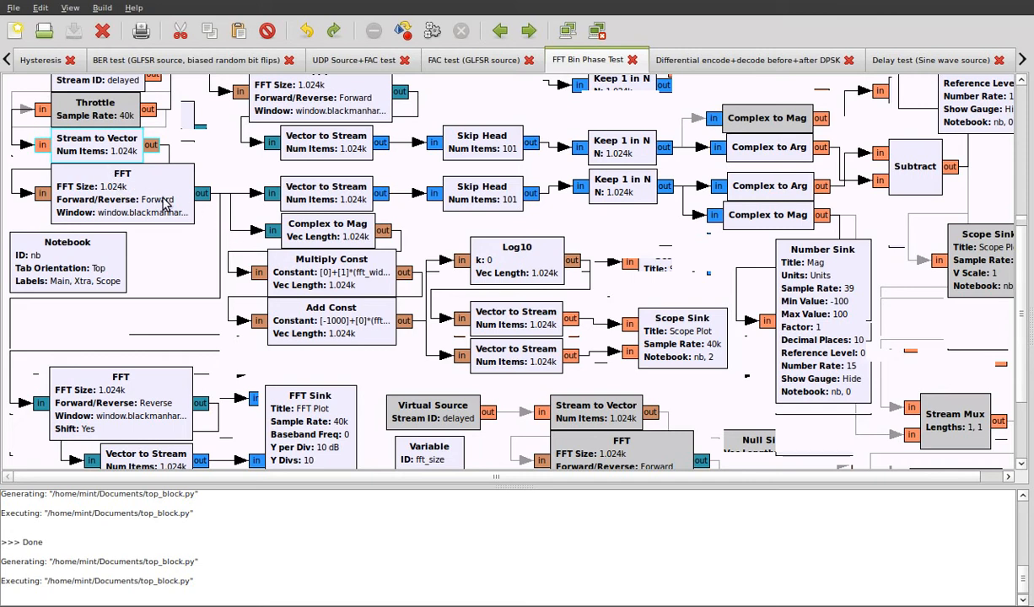
pyautogui.click(221, 214)
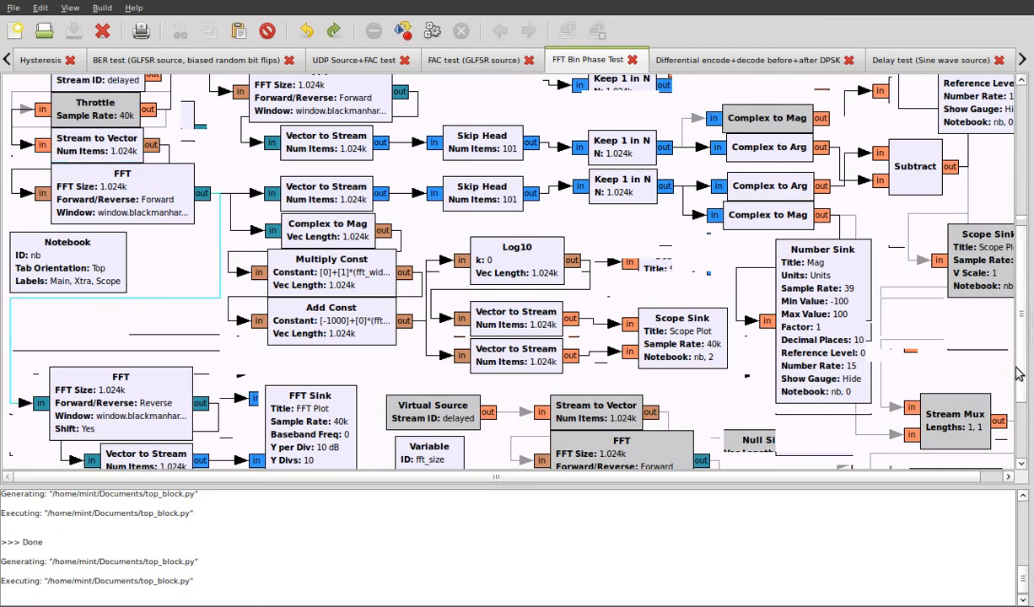
pyautogui.moveTo(1018, 375); pyautogui.dragTo(1028, 408)
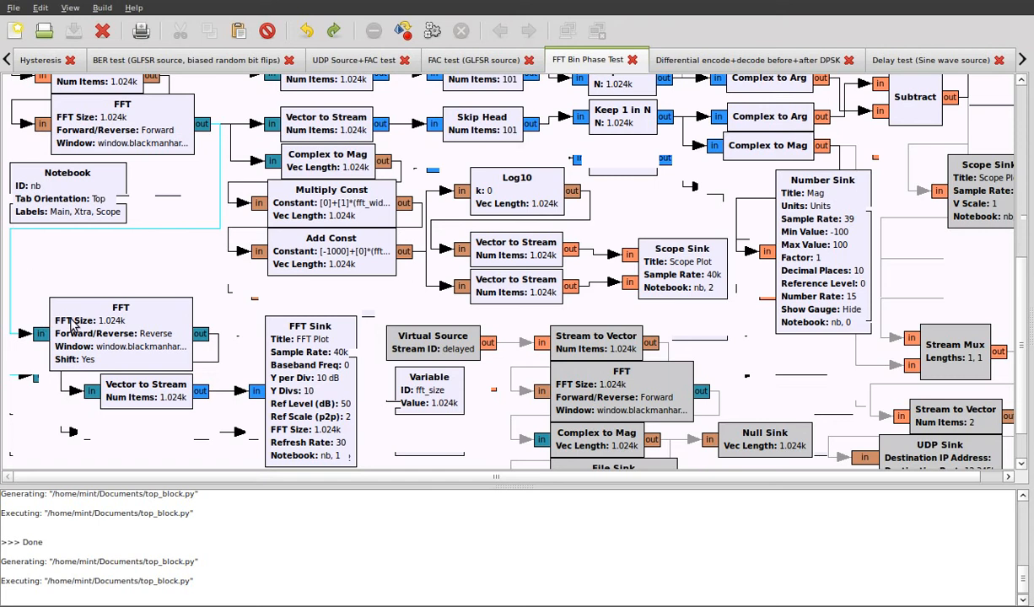
# Review the reverse FFT block's properties without changing them and clear the block selection
pyautogui.doubleClick(116, 304)
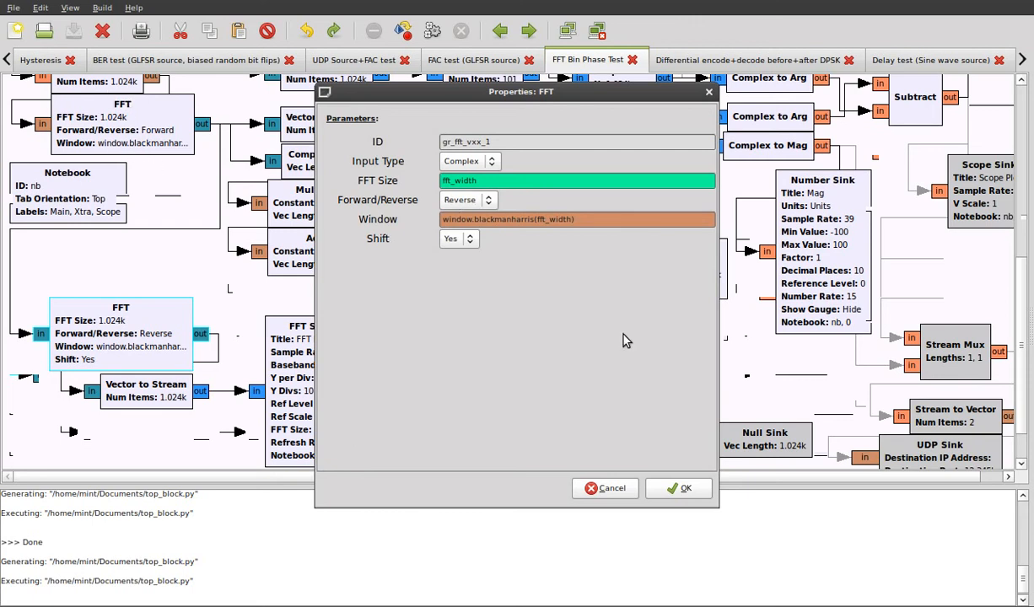
pyautogui.click(626, 493)
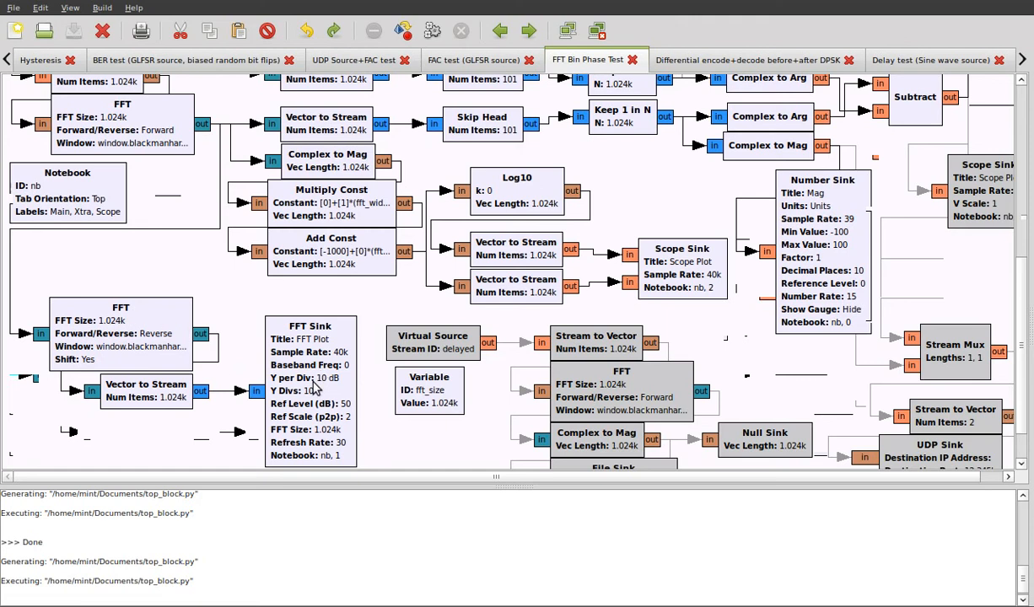
pyautogui.moveTo(157, 443); pyautogui.dragTo(364, 304)
pyautogui.click(347, 283)
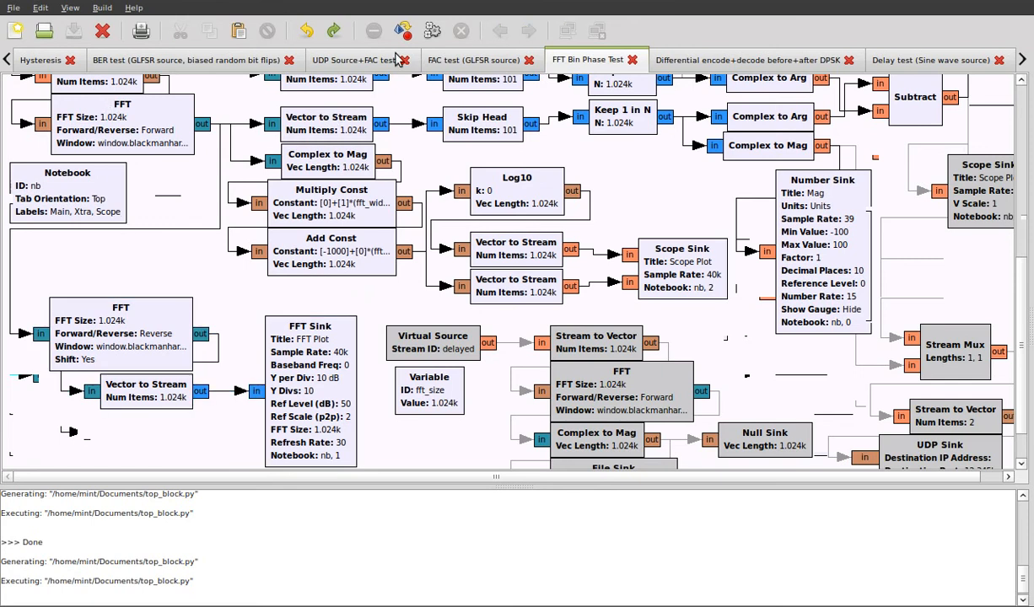
# Execute the flow graph, view the FFT Plot on the Xtra page, and close the output window
pyautogui.click(437, 31)
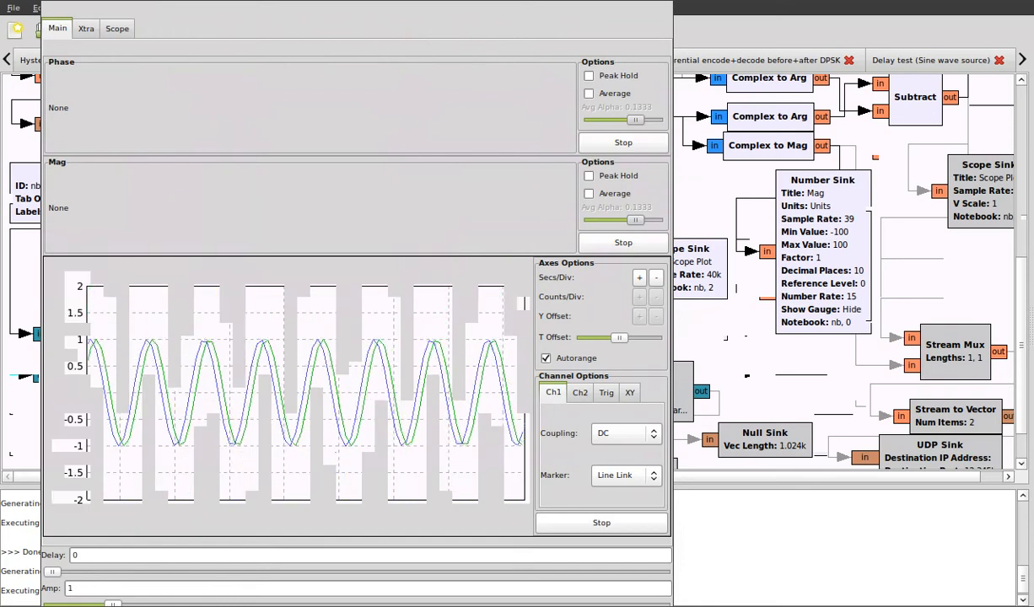
pyautogui.click(86, 28)
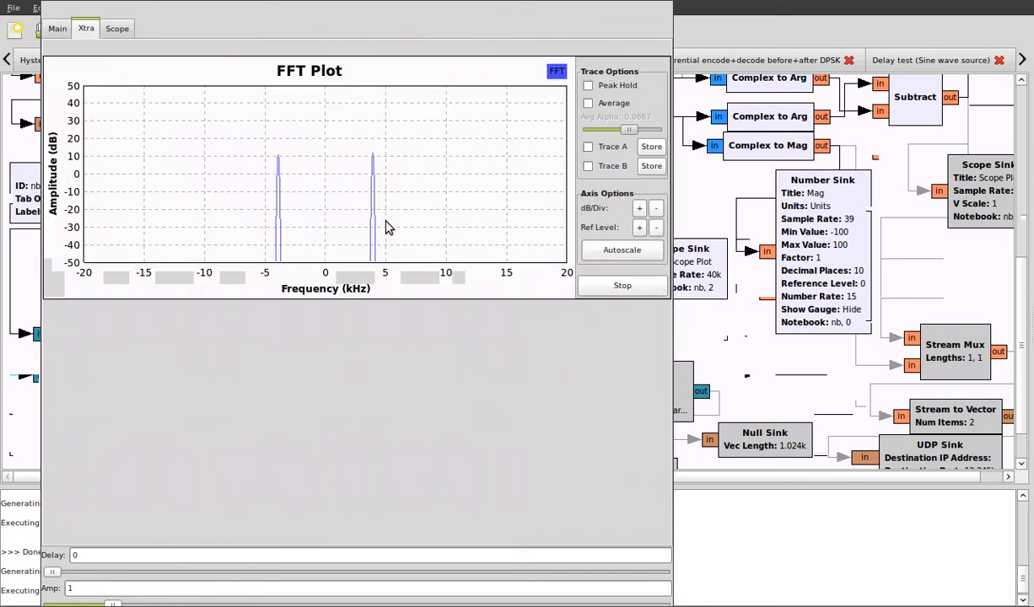
pyautogui.click(665, 2)
# Check the Signal Source frequency, rerun the flow graph to inspect the positive-frequency peak in the Xtra page's FFT Plot, and close the output window
pyautogui.scroll(6, 367, 214)
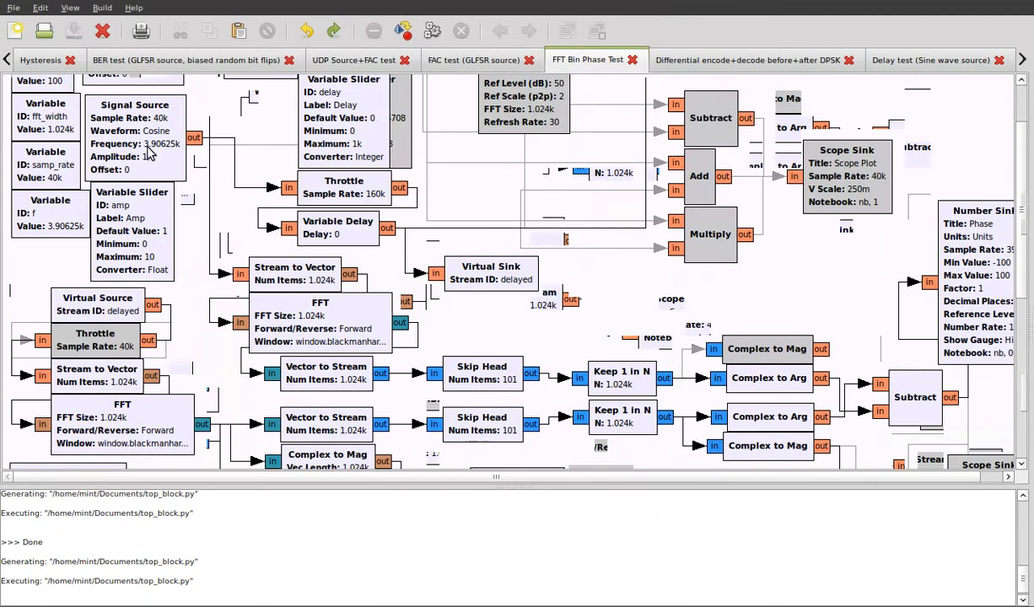
pyautogui.click(403, 31)
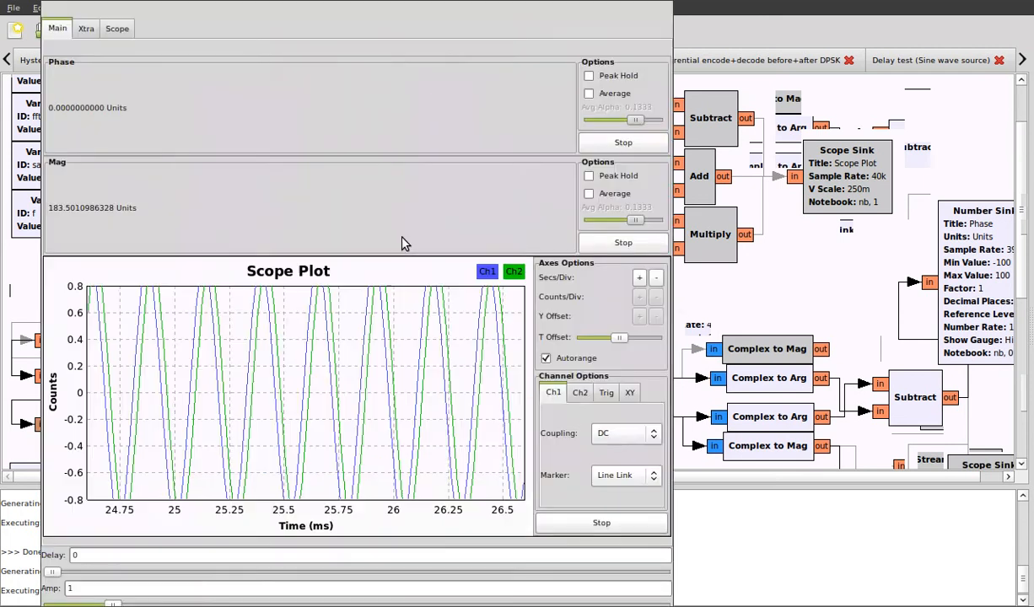
pyautogui.click(86, 28)
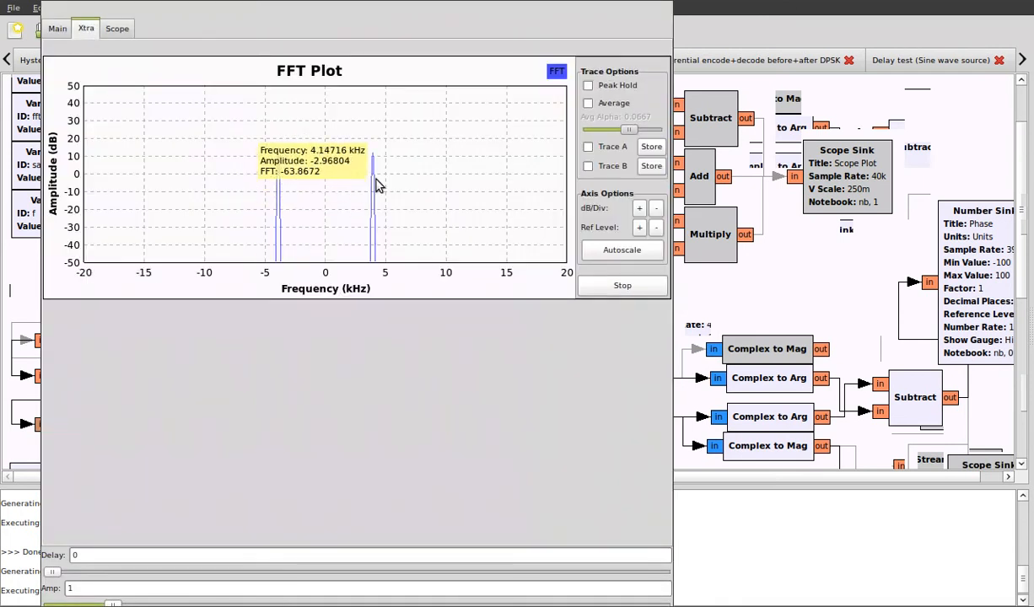
pyautogui.moveTo(376, 169)
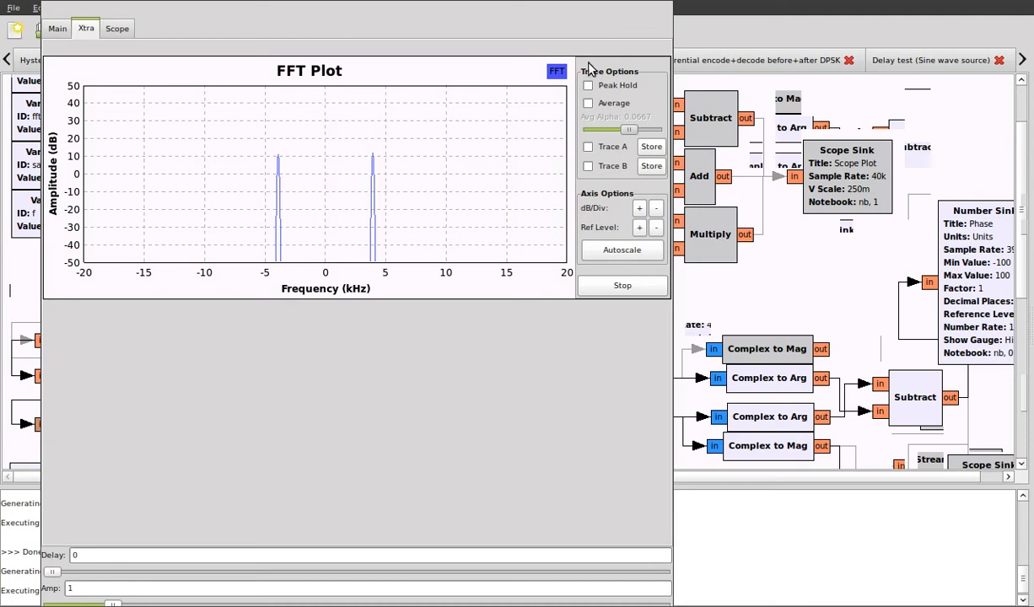
pyautogui.click(664, 1)
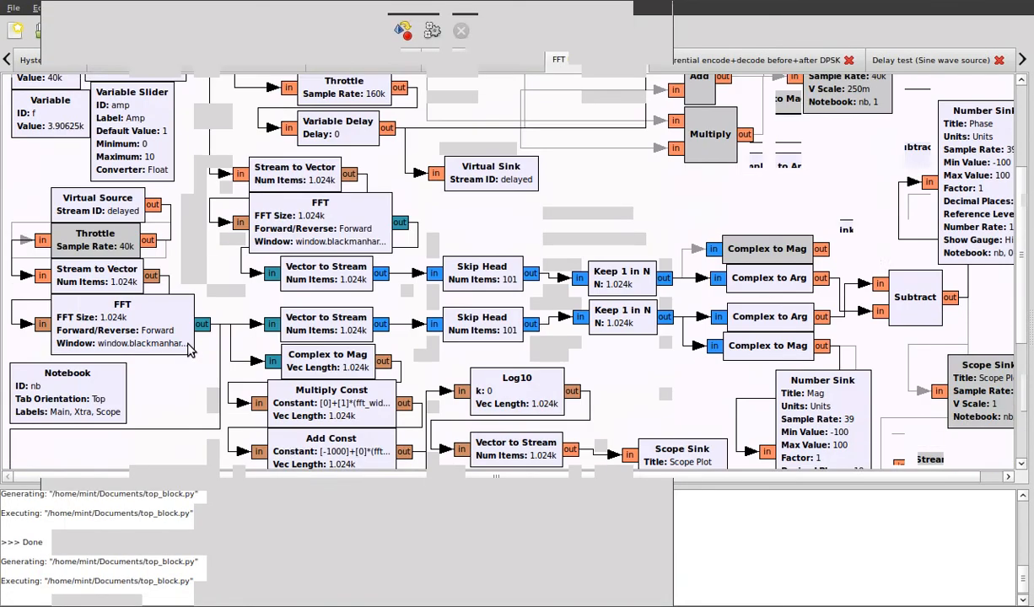
# Trace the delayed stream's forward FFT output to the Complex to Mag block, inspect that block, and clear the selection
pyautogui.scroll(-3, 191, 346)
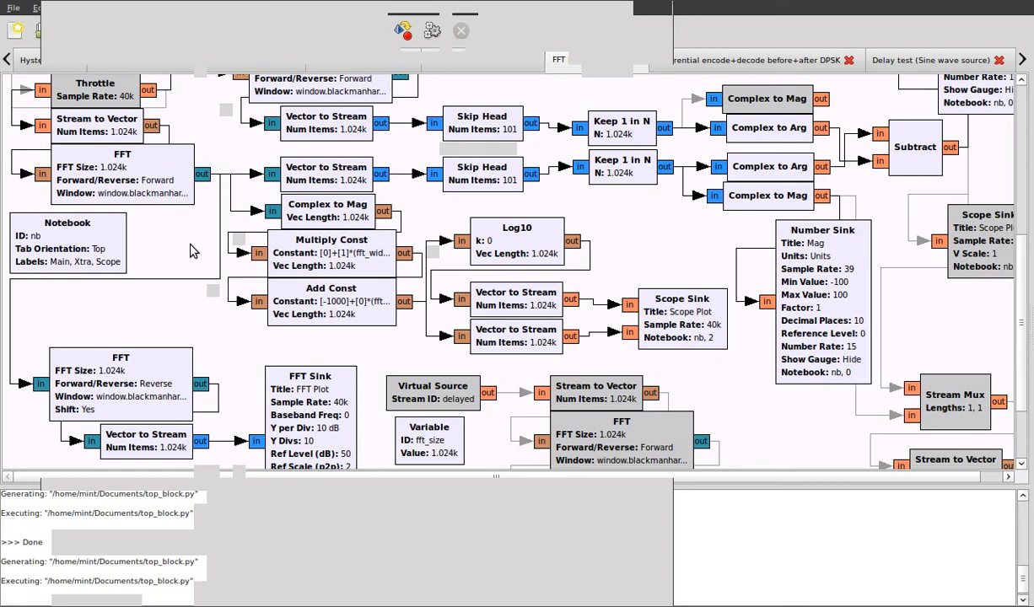
pyautogui.scroll(-1, 215, 316)
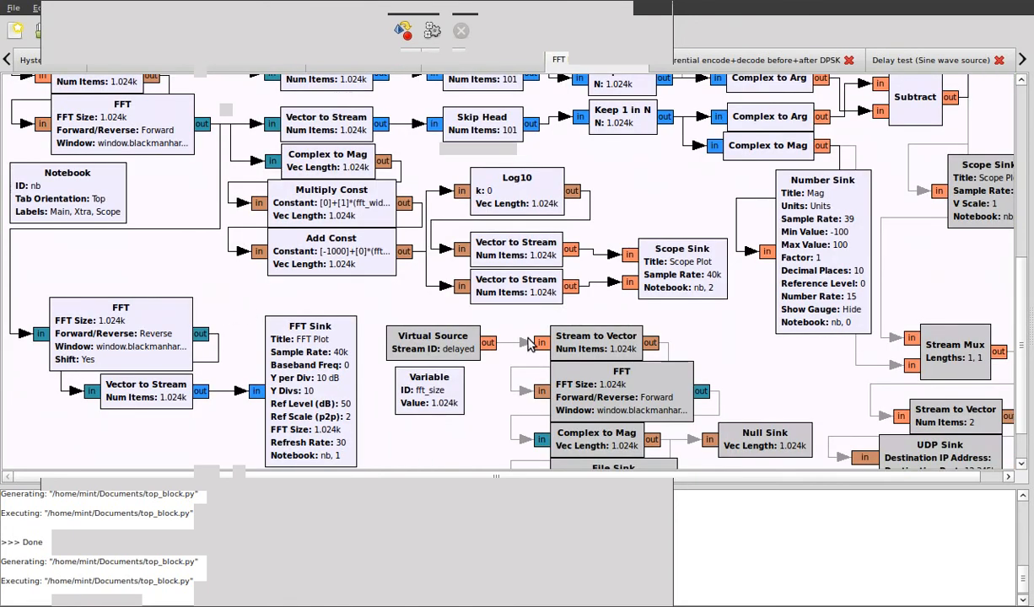
pyautogui.scroll(2, 540, 333)
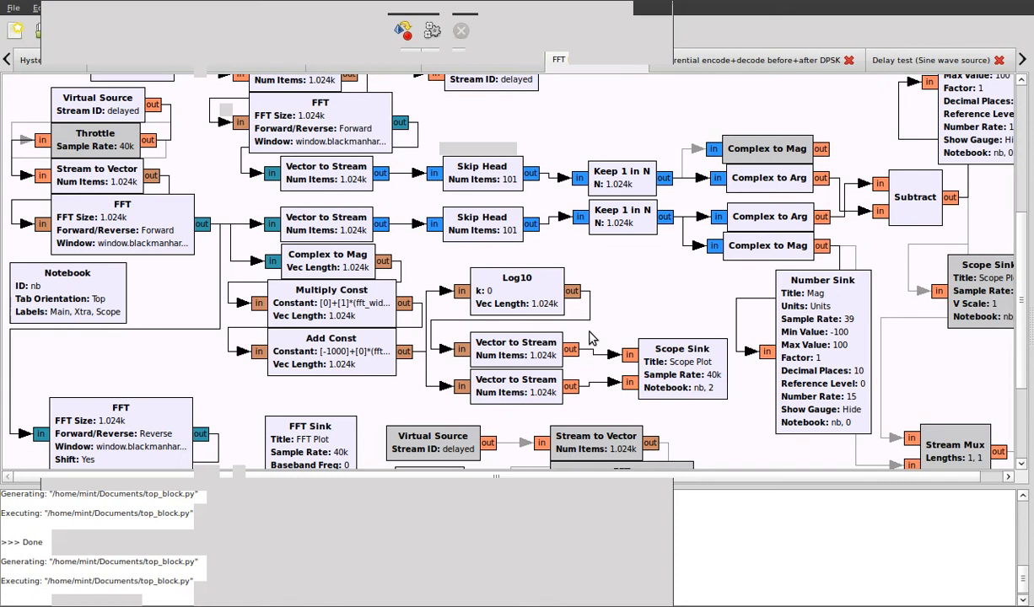
pyautogui.click(249, 263)
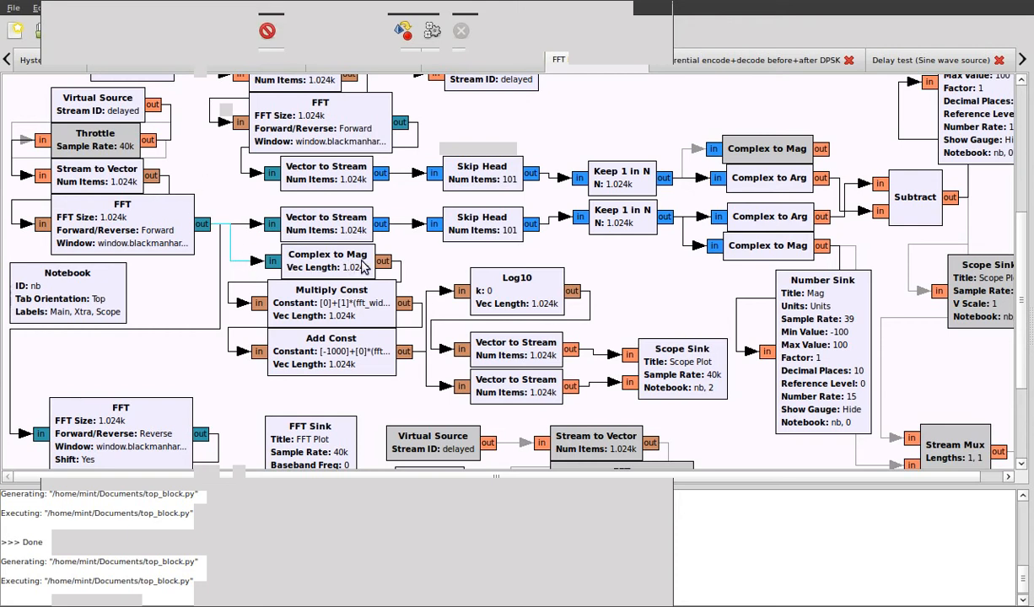
pyautogui.click(362, 266)
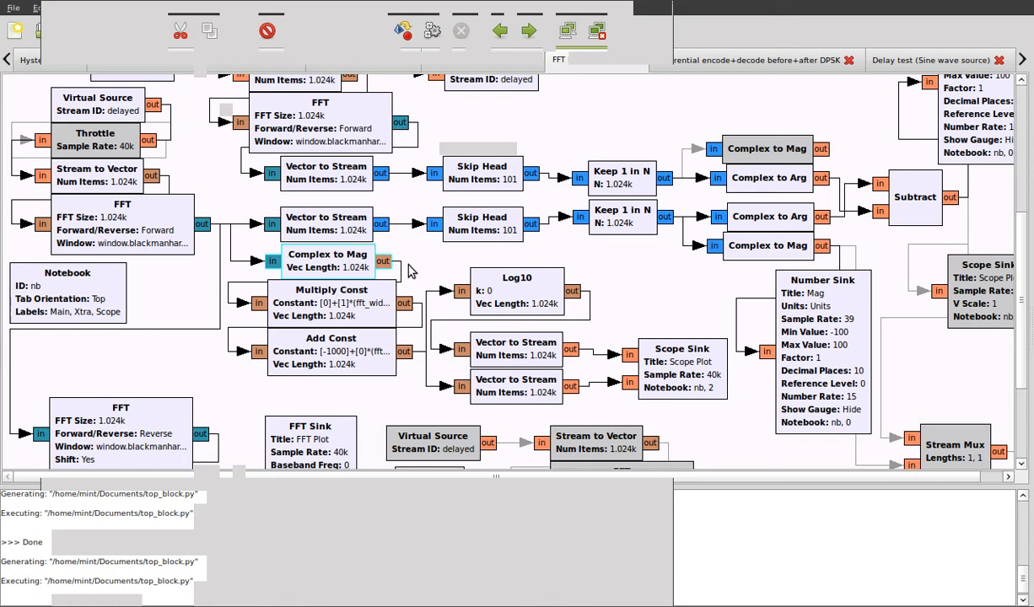
pyautogui.scroll(-1, 348, 207)
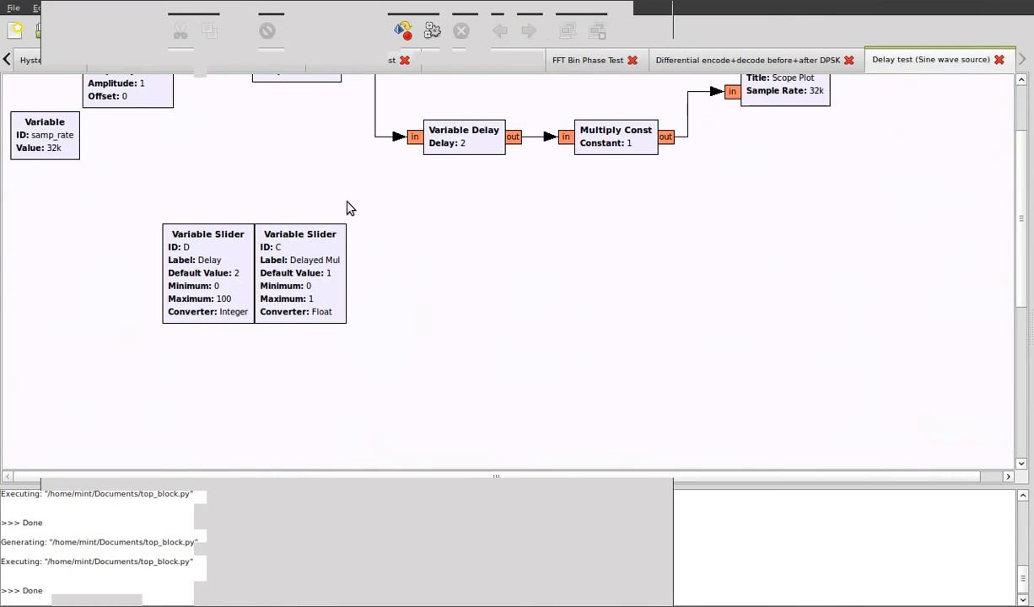
pyautogui.scroll(2, 349, 208)
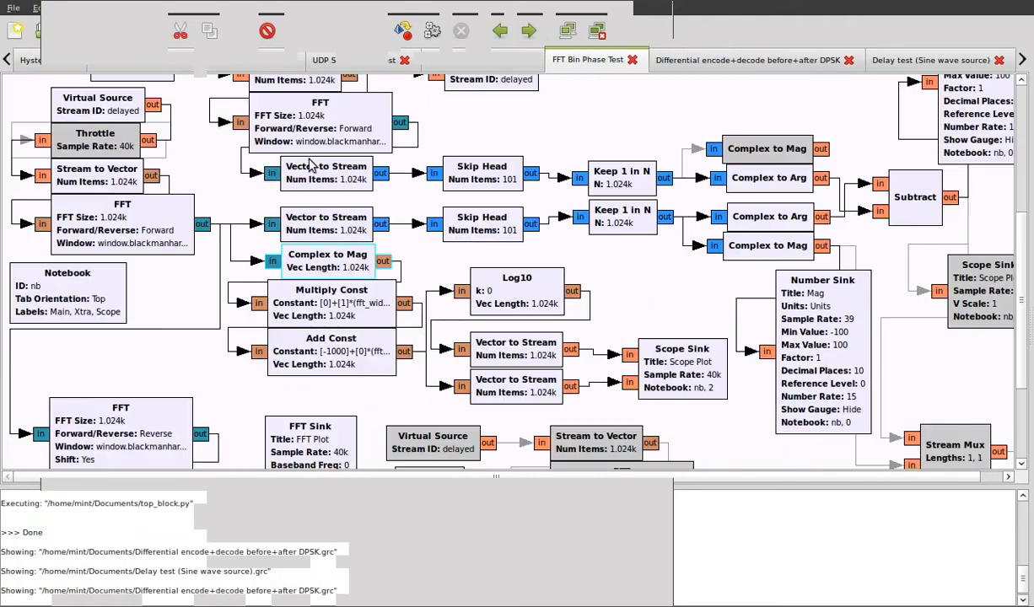
pyautogui.scroll(-1, 262, 340)
pyautogui.scroll(-1, 261, 340)
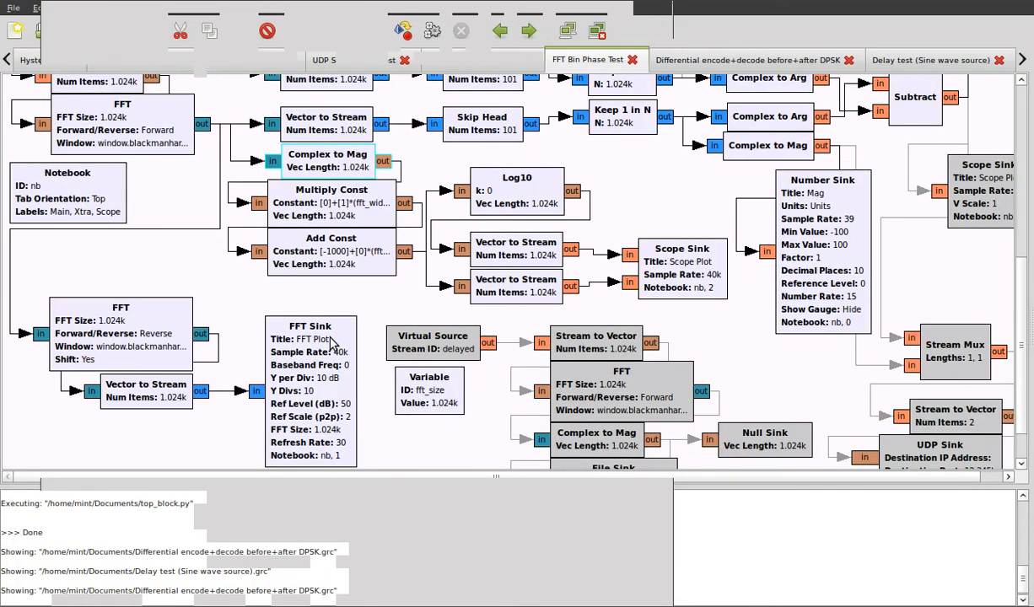
pyautogui.click(664, 219)
pyautogui.scroll(2, 664, 219)
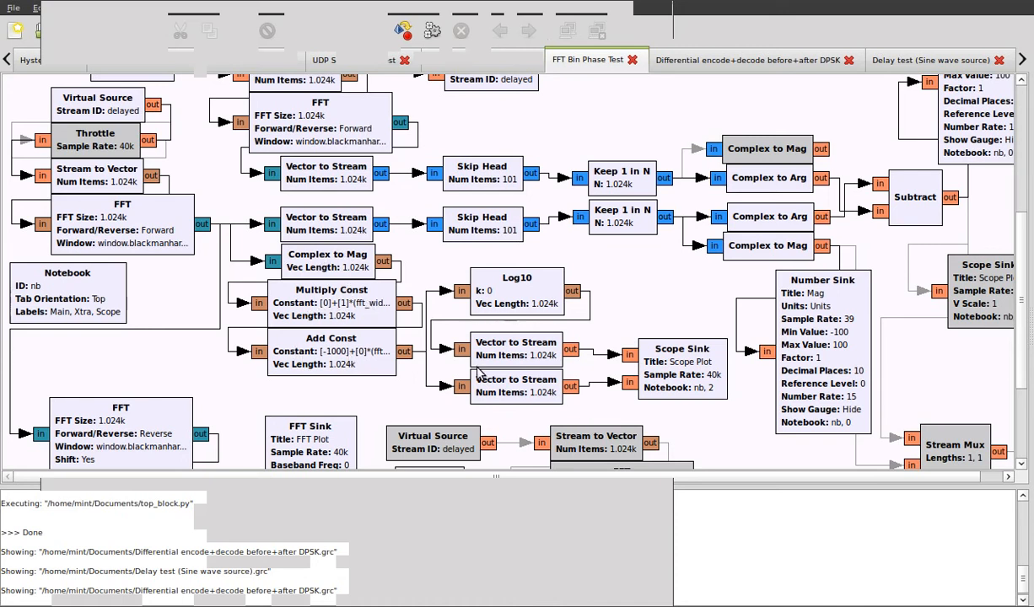
# Review the Multiply Const block's Constant and Vec Length parameters without changing them, and reselect the block
pyautogui.doubleClick(327, 312)
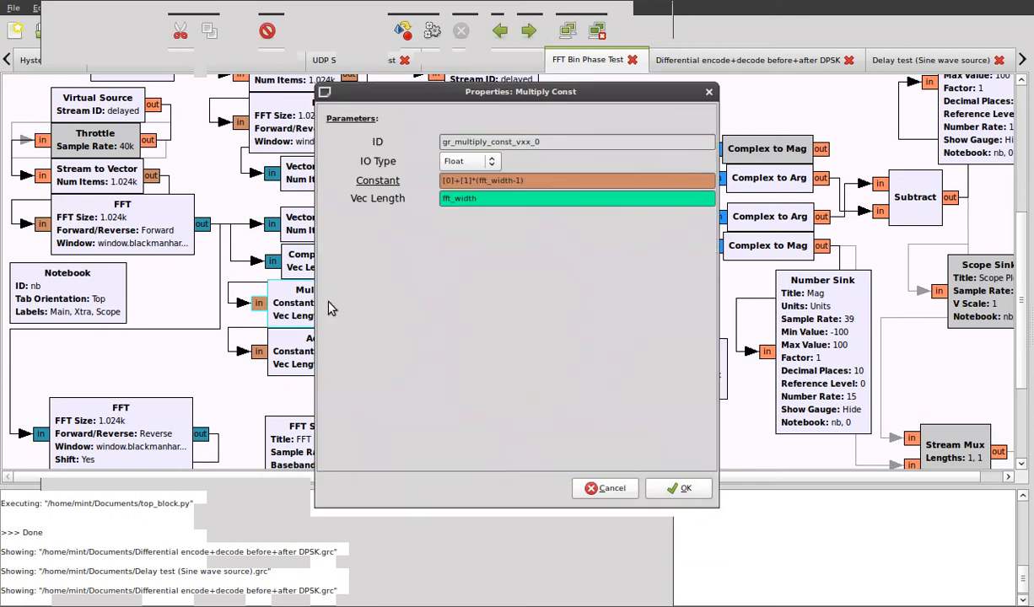
pyautogui.moveTo(542, 182)
pyautogui.moveTo(486, 202)
pyautogui.moveTo(440, 186)
pyautogui.click(604, 490)
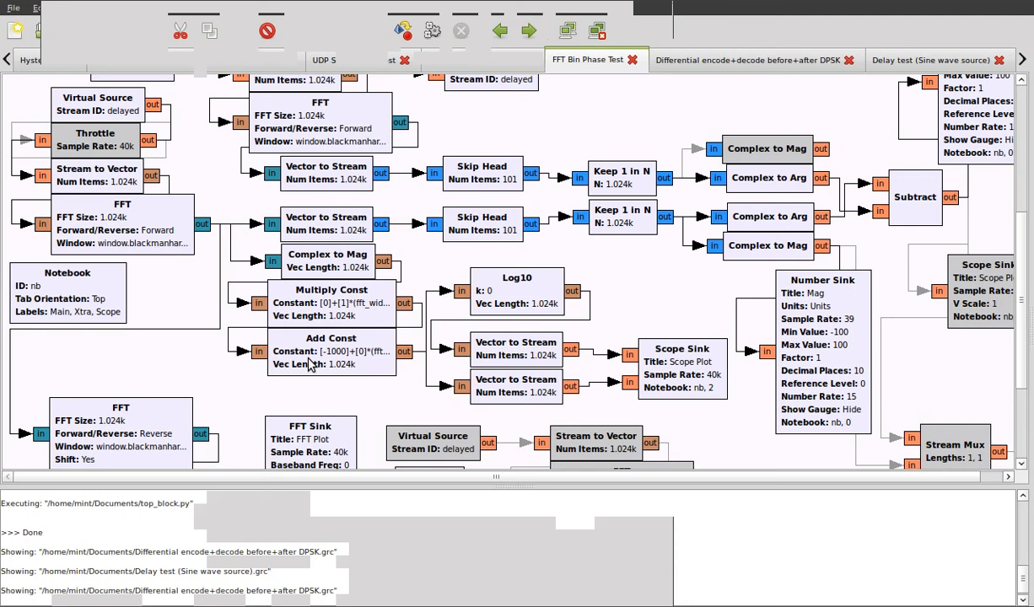
pyautogui.click(286, 309)
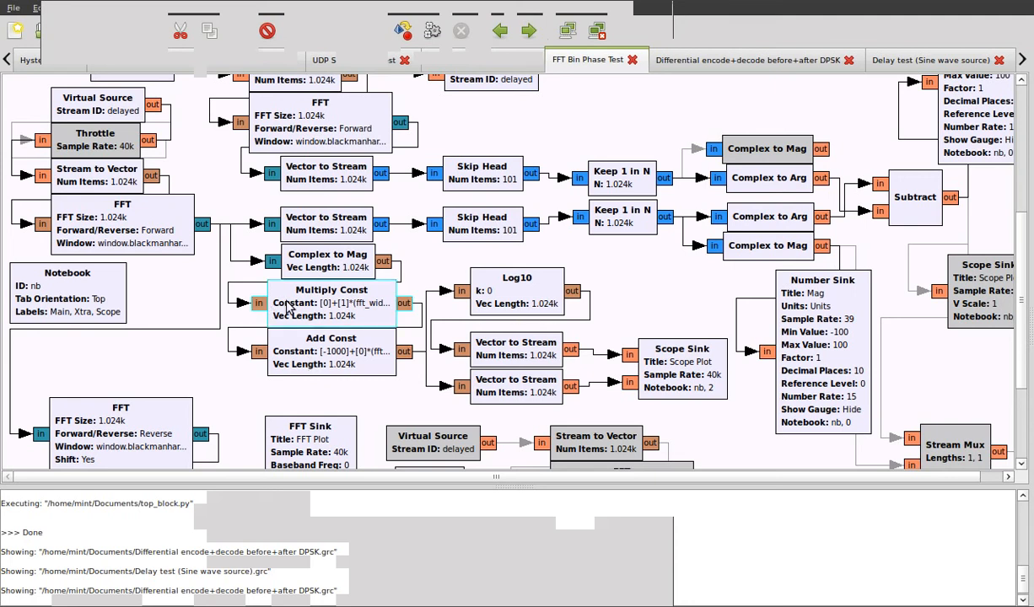
# Review the Add Const block's Constant expression and close its properties without changes
pyautogui.doubleClick(291, 375)
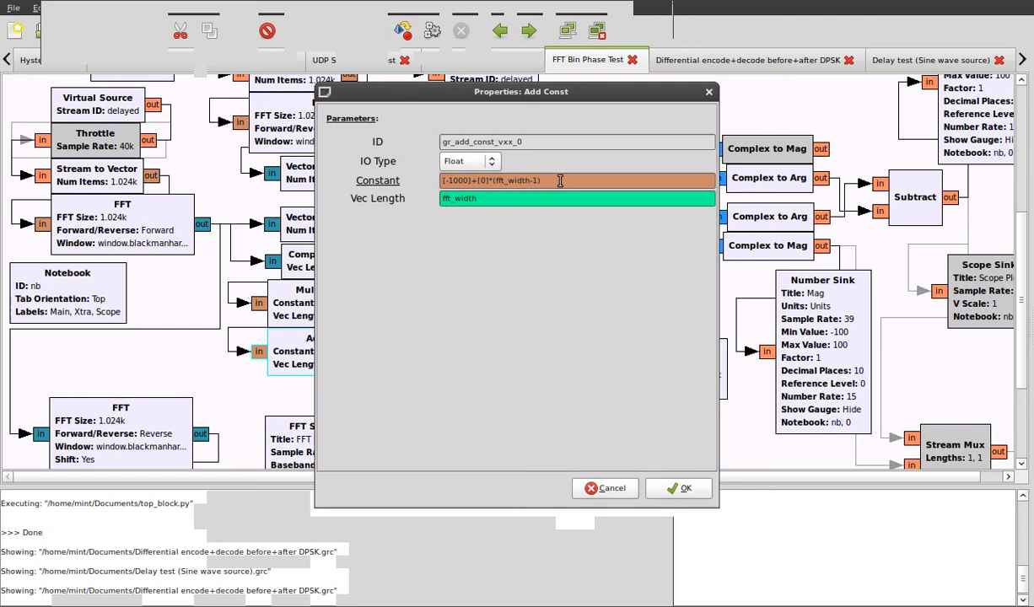
pyautogui.moveTo(560, 180)
pyautogui.click(605, 488)
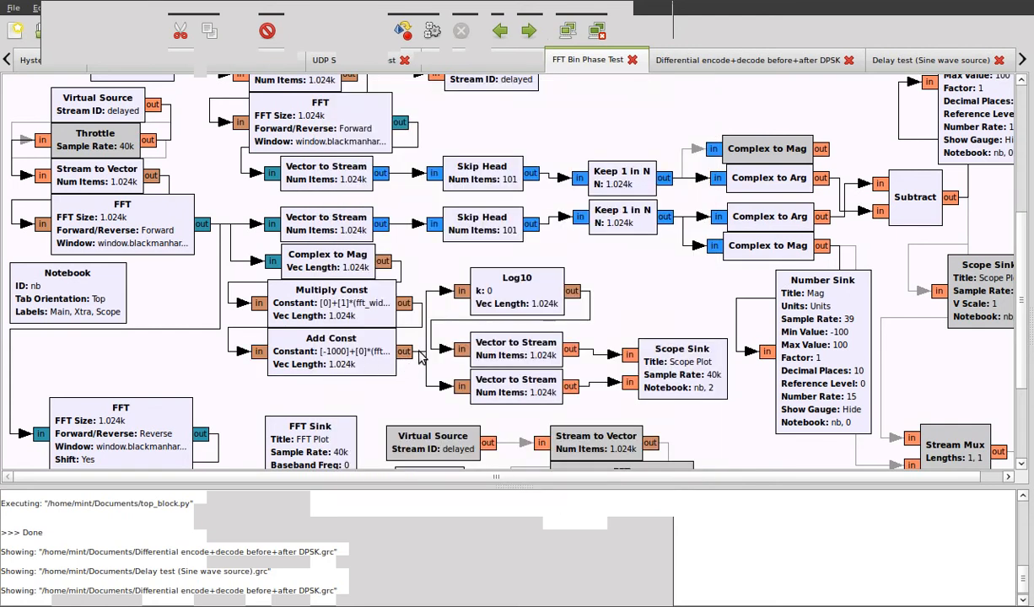
# Trace the Add Const output through Log10 and both Vector to Stream blocks to the Scope Sink, and clear the selection
pyautogui.click(421, 355)
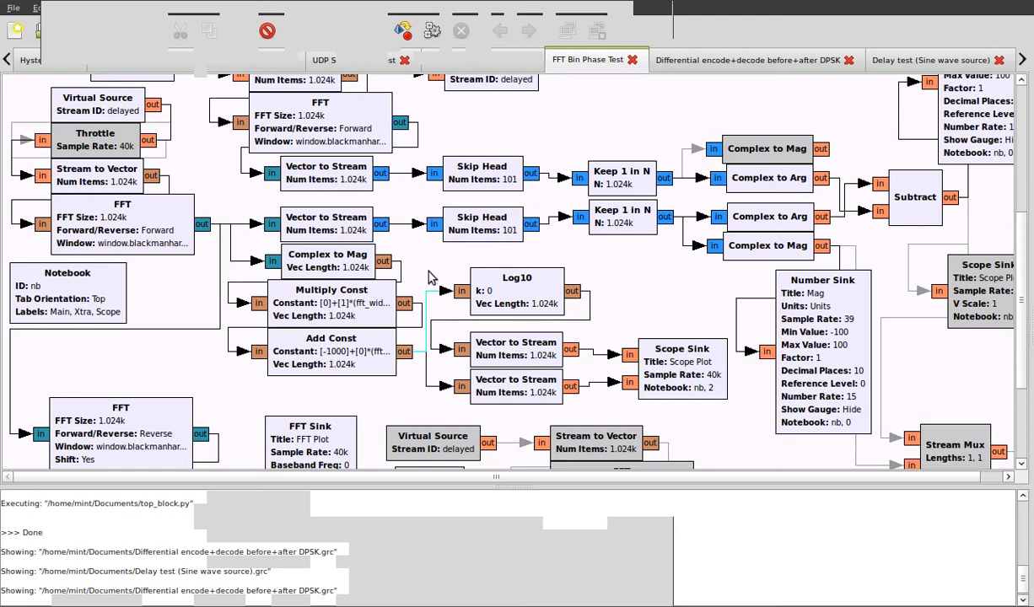
pyautogui.click(539, 299)
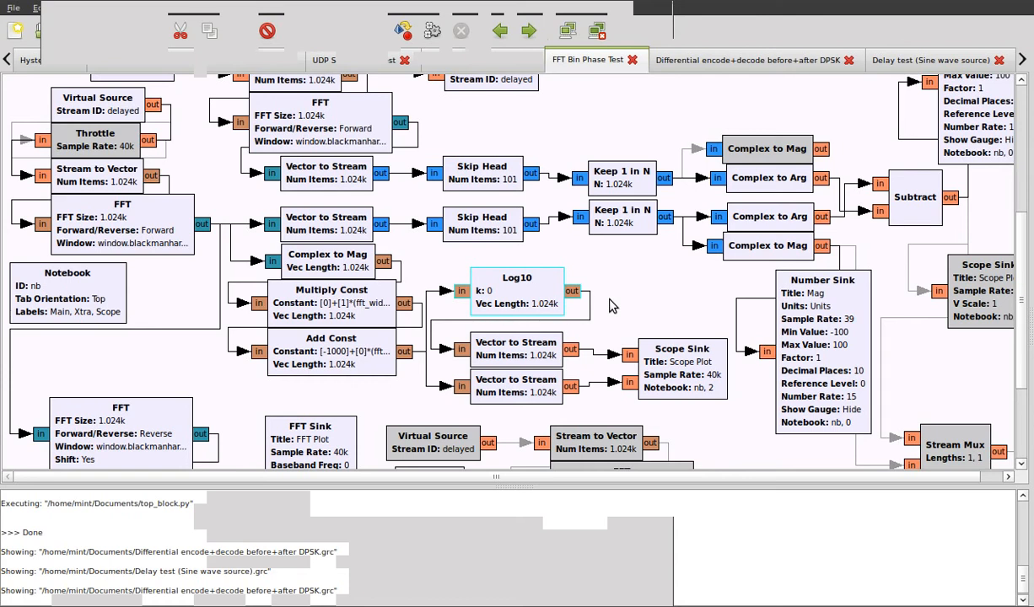
pyautogui.click(518, 356)
pyautogui.click(572, 348)
pyautogui.click(630, 354)
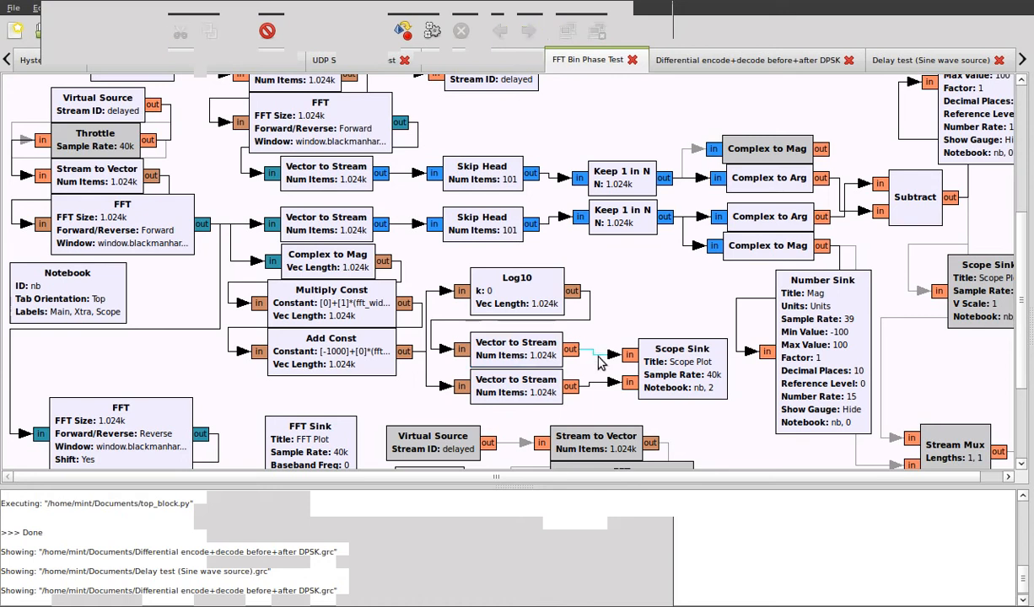
pyautogui.click(597, 383)
pyautogui.click(511, 343)
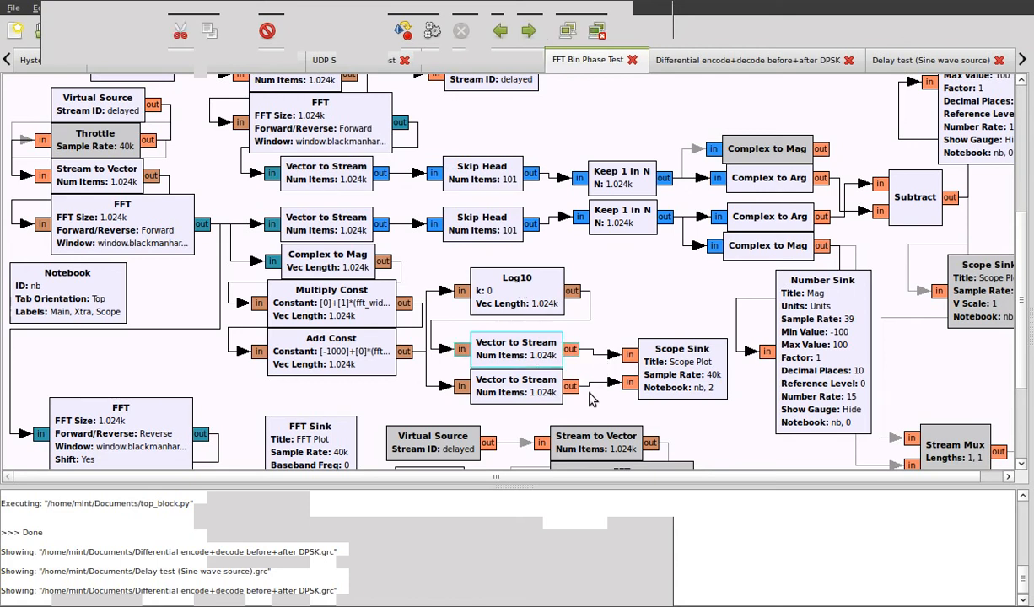
pyautogui.click(533, 395)
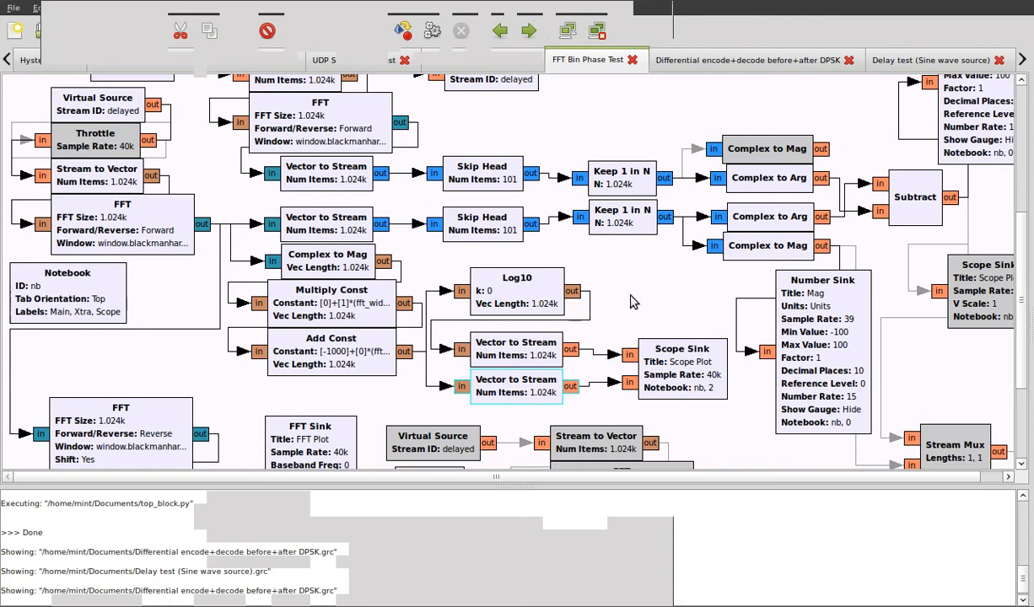
pyautogui.click(604, 285)
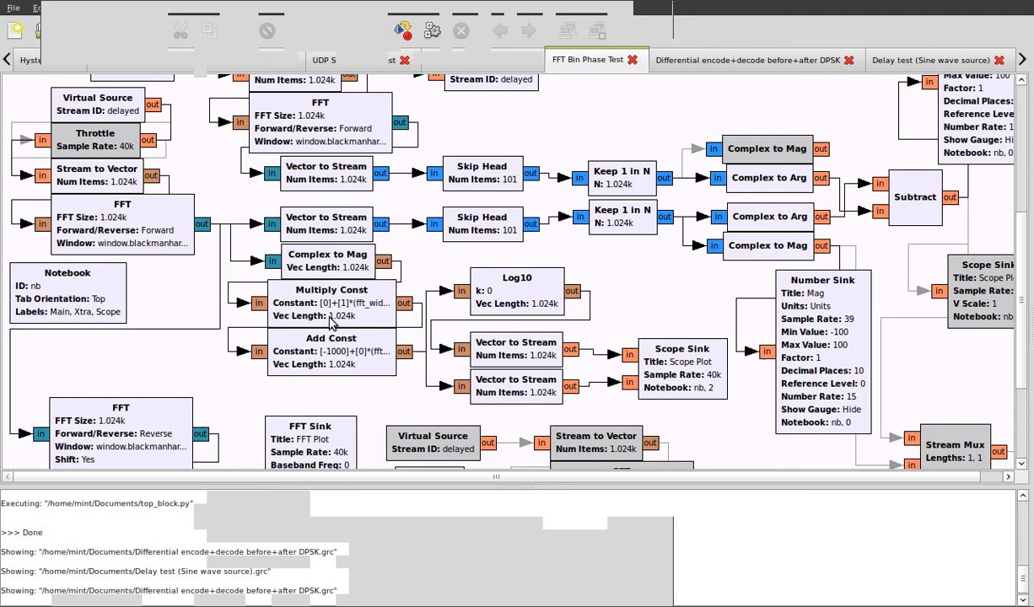
# Execute the flow graph and widen the time range of the Scope page's plot to about 160 ms
pyautogui.click(432, 31)
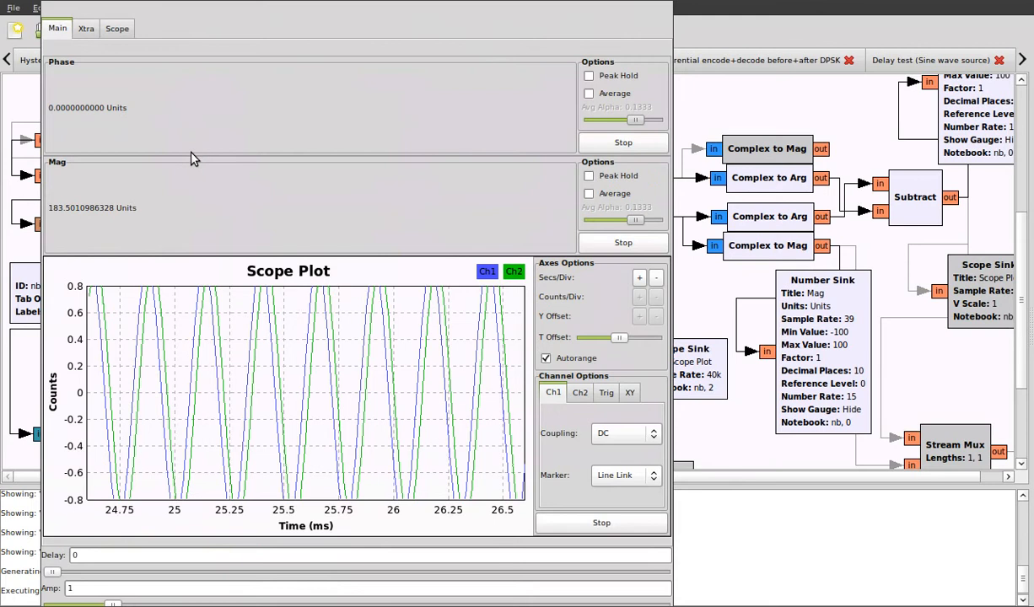
pyautogui.click(118, 28)
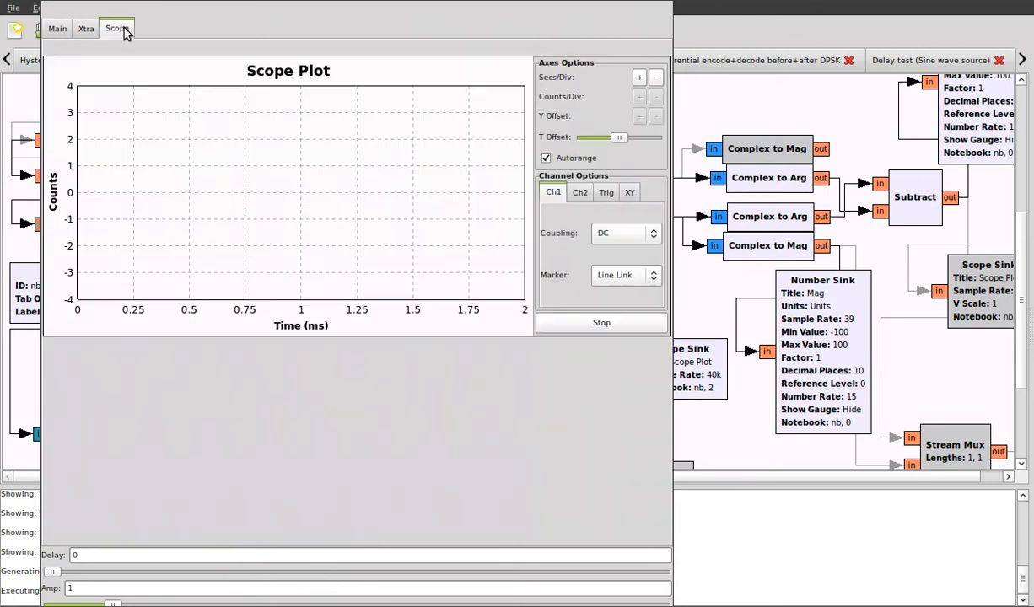
pyautogui.scroll(-2, 363, 214)
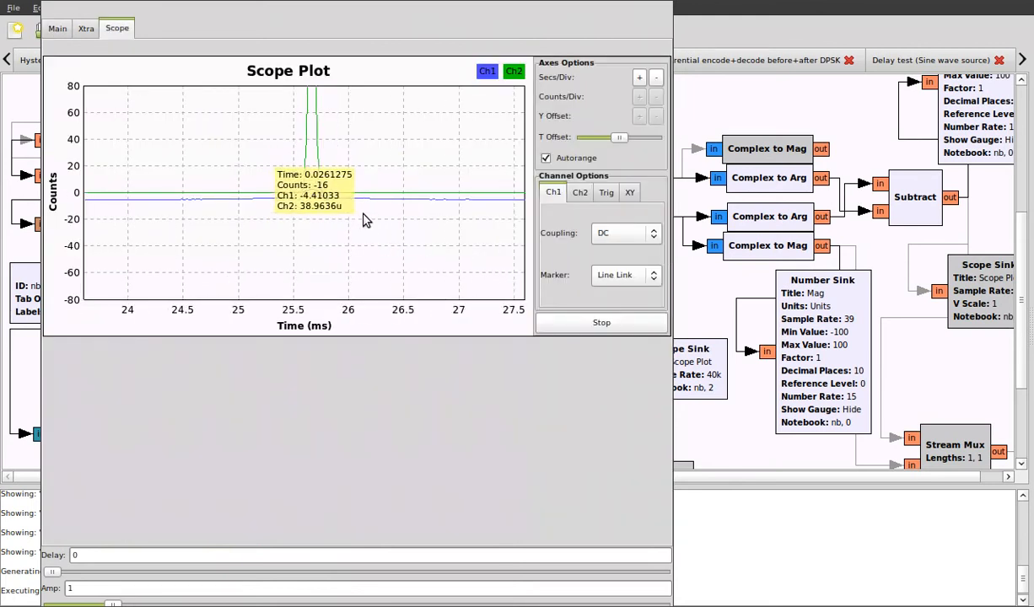
pyautogui.scroll(-1, 414, 207)
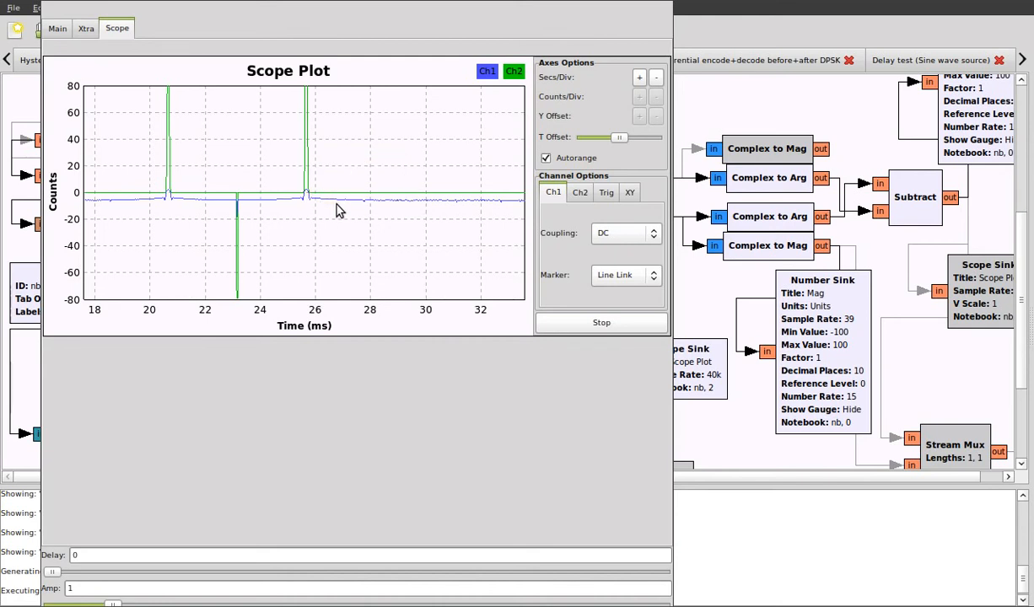
pyautogui.scroll(-5, 465, 224)
pyautogui.scroll(2, 388, 218)
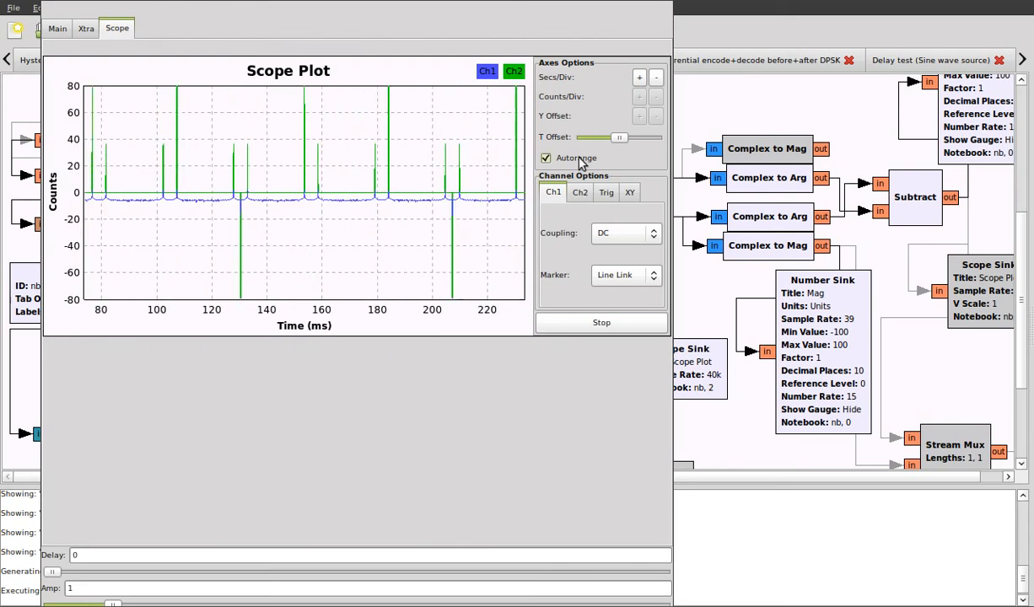
# Set the Scope Plot trigger to Normal mode with a negative slope on Ch 2
pyautogui.click(609, 194)
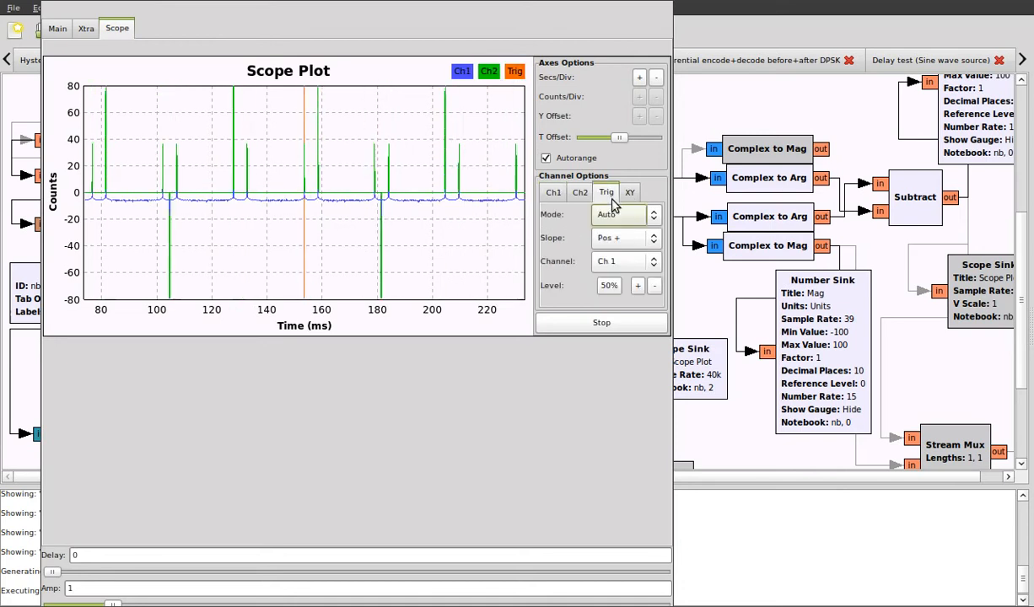
pyautogui.click(616, 215)
pyautogui.click(618, 225)
pyautogui.click(624, 239)
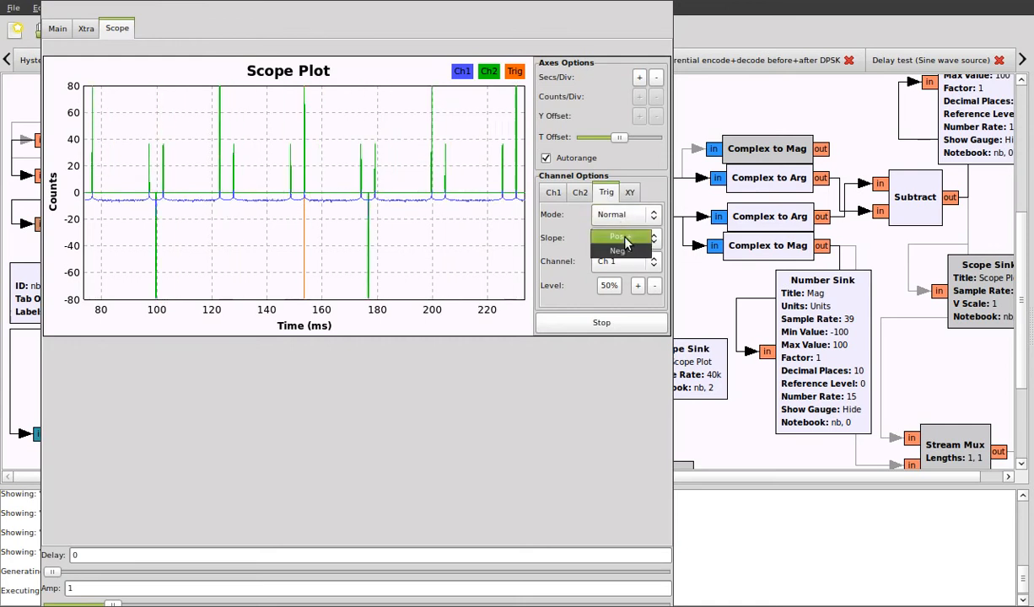
pyautogui.click(643, 256)
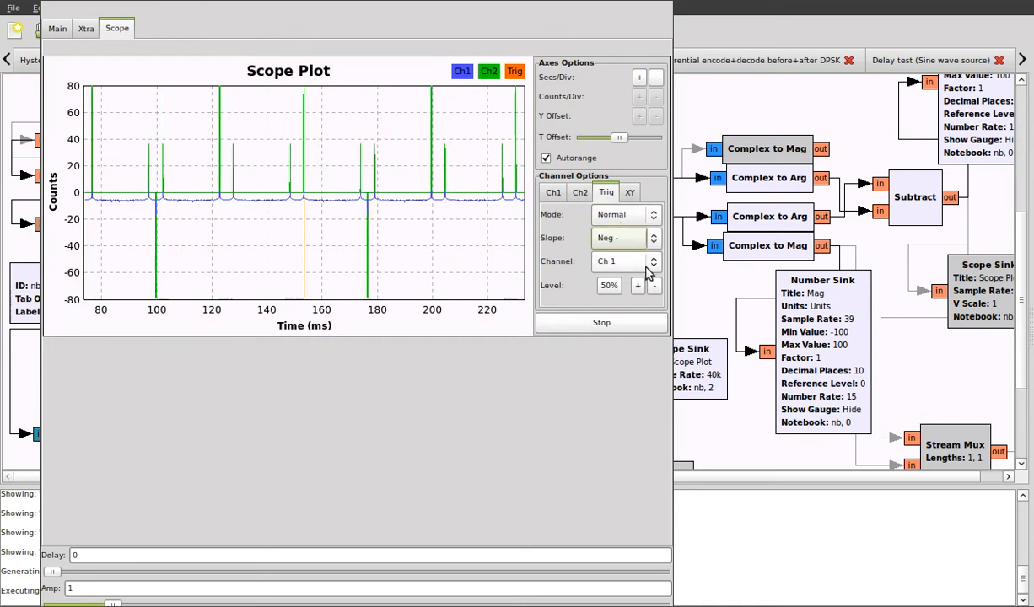
pyautogui.click(639, 262)
pyautogui.click(632, 272)
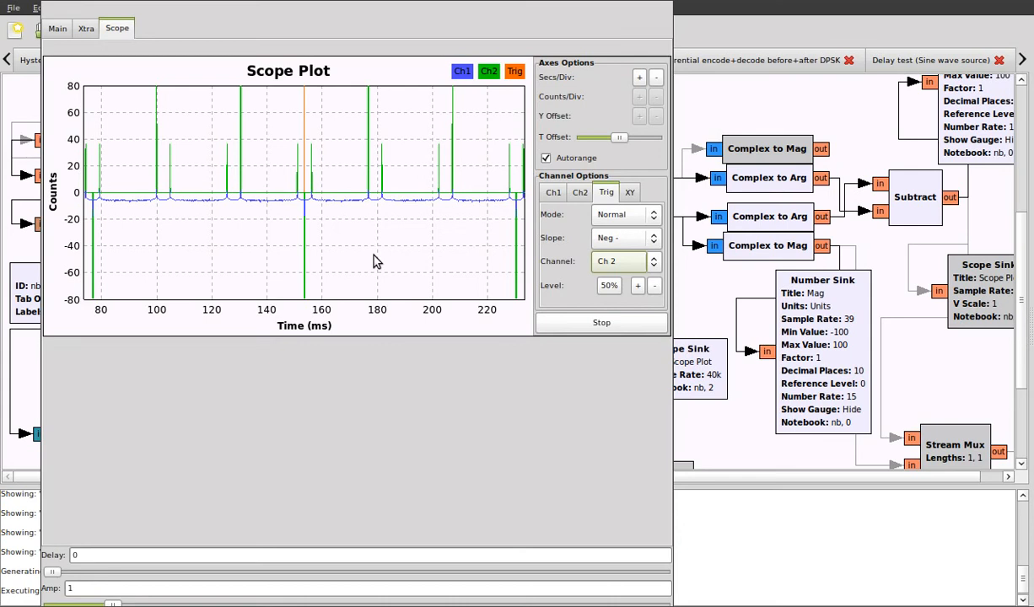
# Lower the Scope Plot's trigger level to -40 counts and shift its time offset close to the minimum
pyautogui.click(656, 286)
pyautogui.click(656, 286)
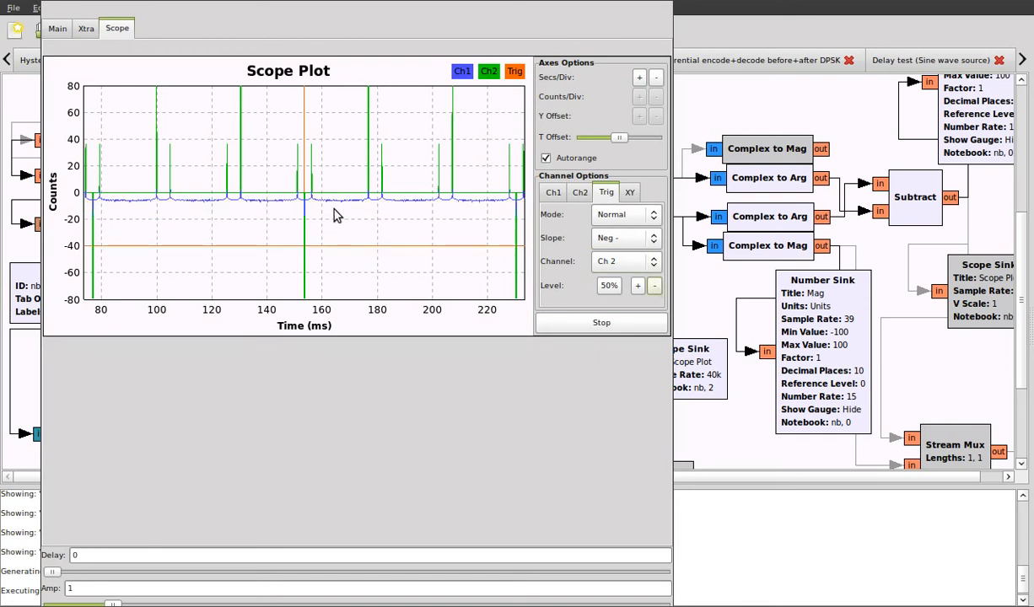
pyautogui.moveTo(621, 140); pyautogui.dragTo(580, 150)
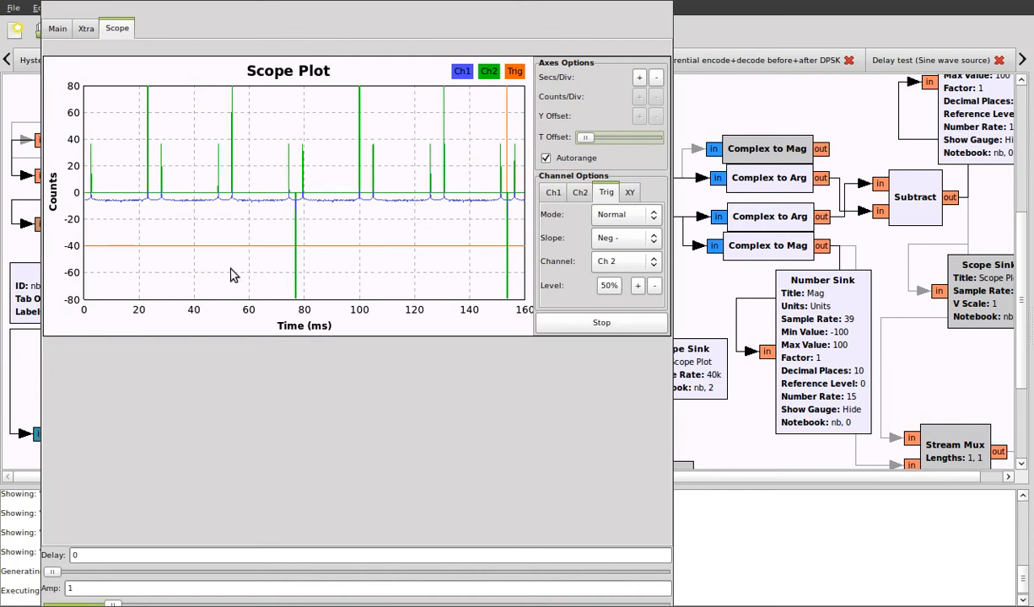
# Disable Autorange on the Scope Plot and rescale its time axis to span 0 to 8 ms
pyautogui.click(570, 157)
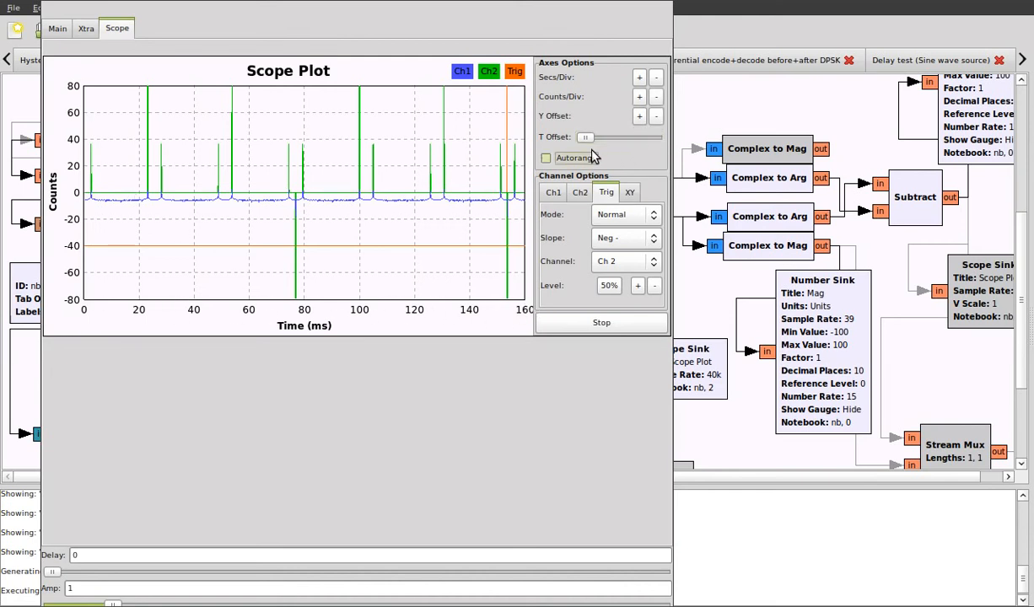
pyautogui.scroll(-4, 315, 210)
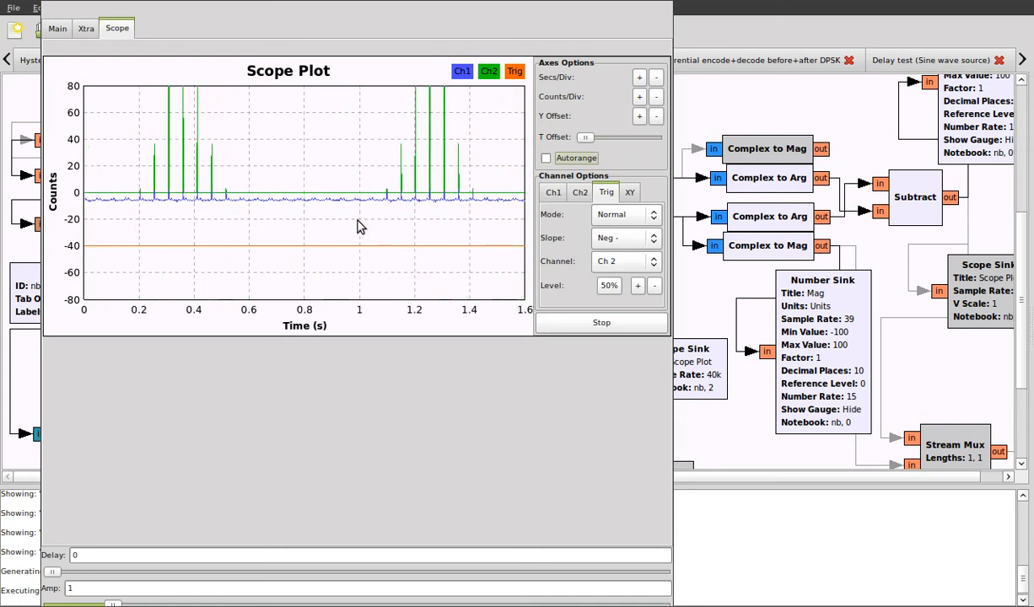
pyautogui.scroll(-1, 367, 225)
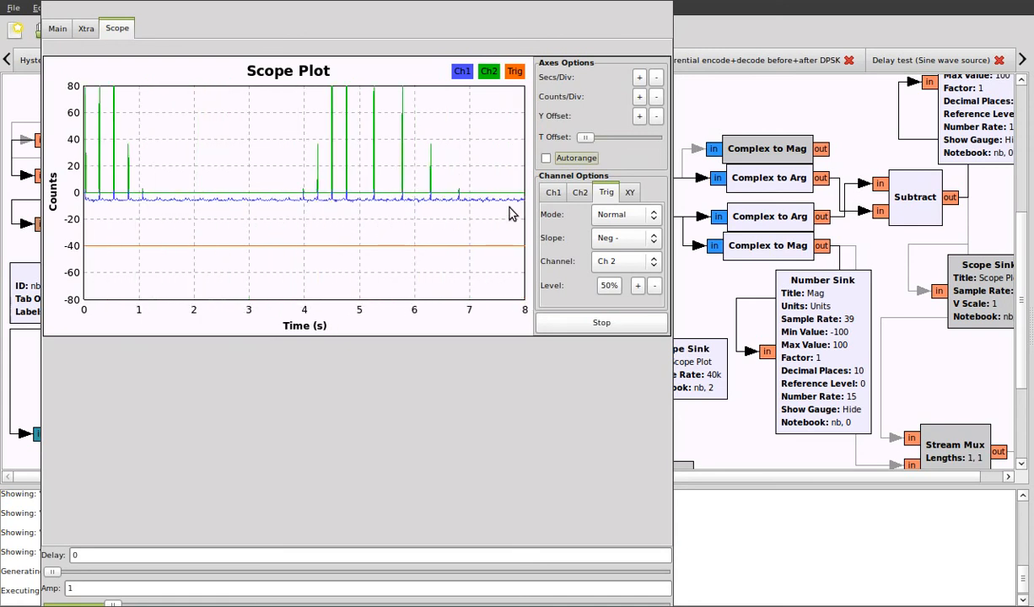
pyautogui.scroll(12, 315, 236)
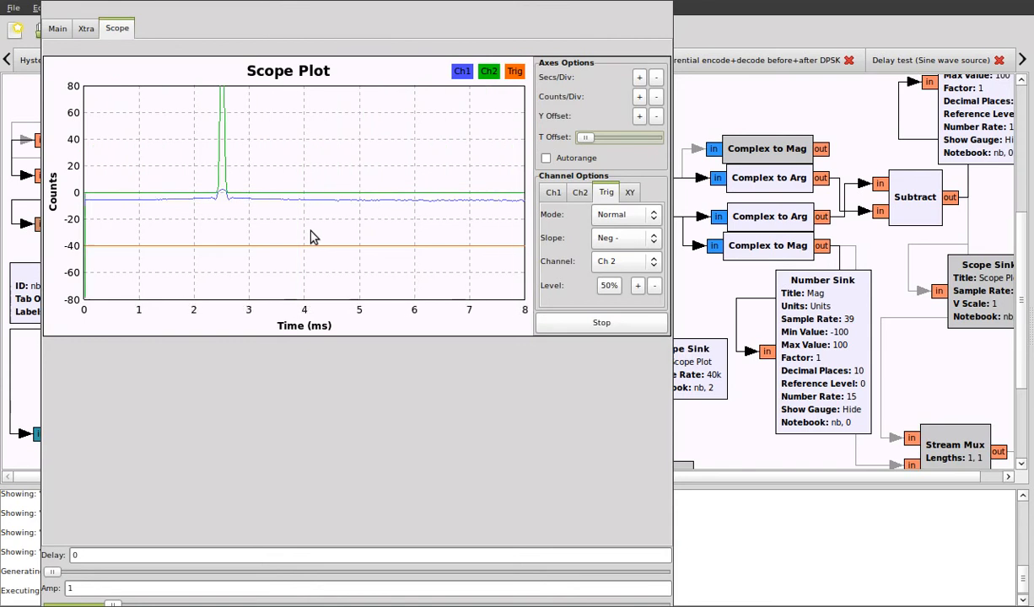
# Rescale the Scope Plot to span 0 to 40 ms in time and -8 to 8 on the counts axis
pyautogui.scroll(-3, 415, 228)
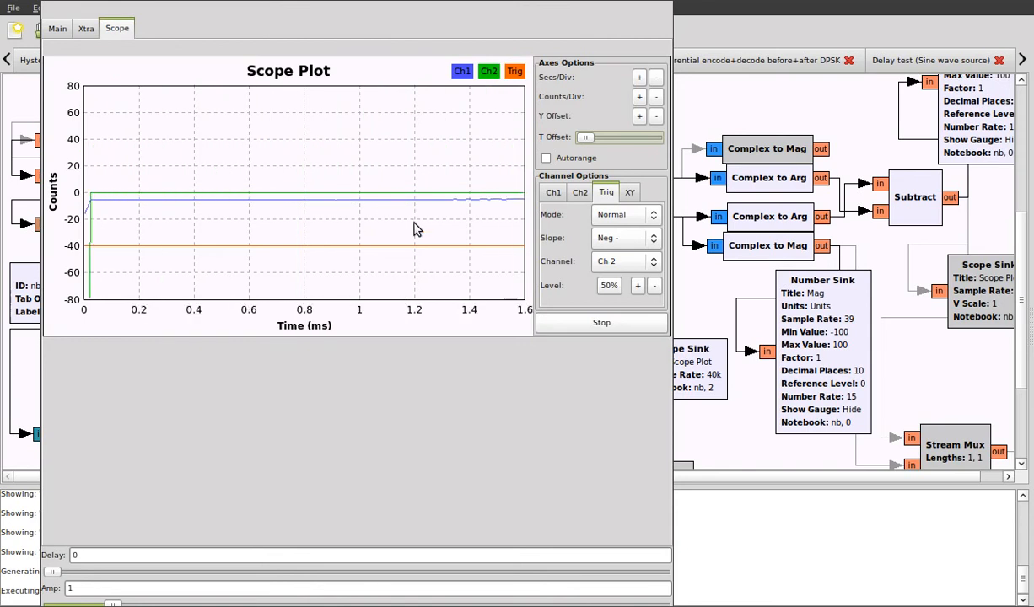
pyautogui.scroll(-2, 413, 227)
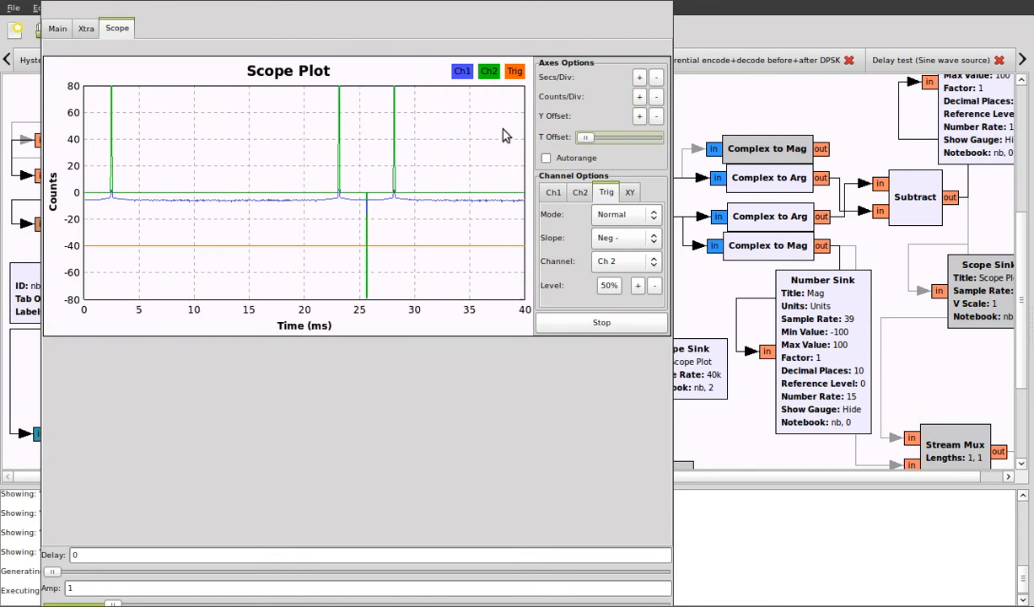
pyautogui.click(639, 96)
pyautogui.click(657, 96)
pyautogui.click(656, 96)
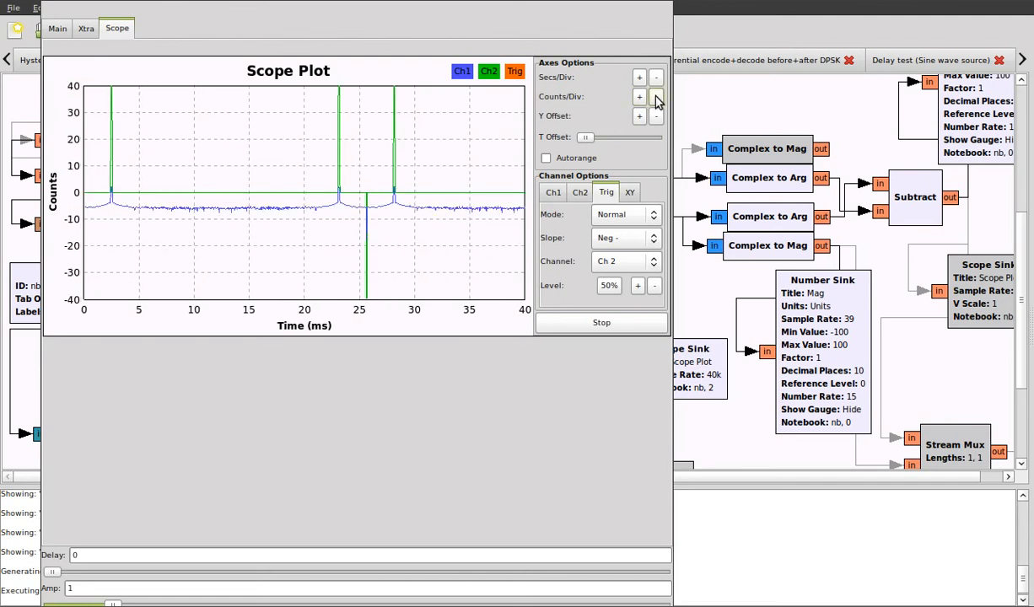
pyautogui.click(656, 96)
pyautogui.click(656, 97)
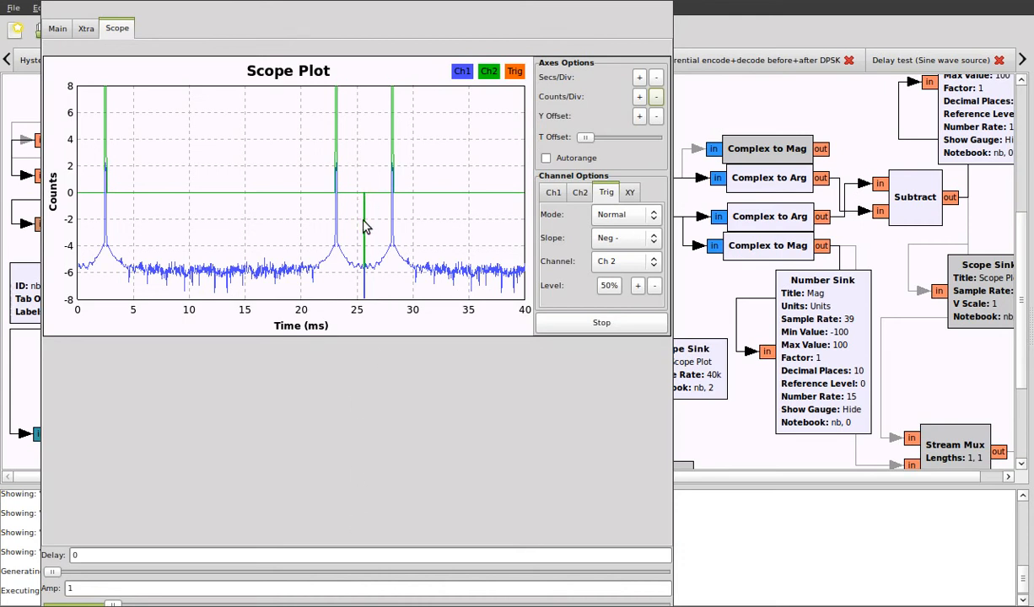
# Set the Ch2 marker to None to hide that trace on the Scope Plot
pyautogui.click(579, 195)
pyautogui.click(613, 287)
pyautogui.click(626, 334)
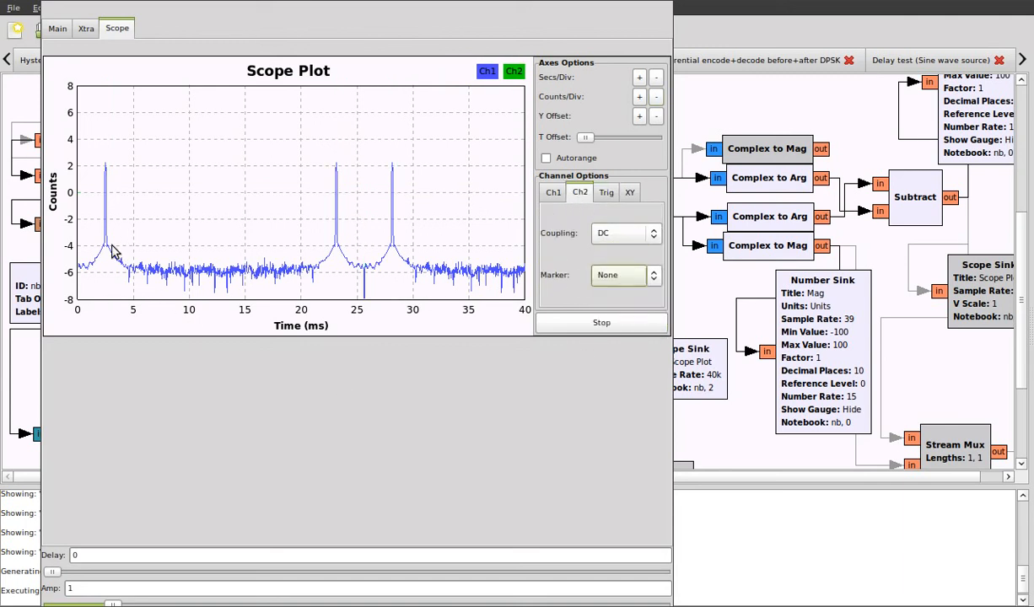
# Read the positive-frequency peak of the Xtra page's FFT Plot for comparison and return to the Scope page
pyautogui.click(87, 30)
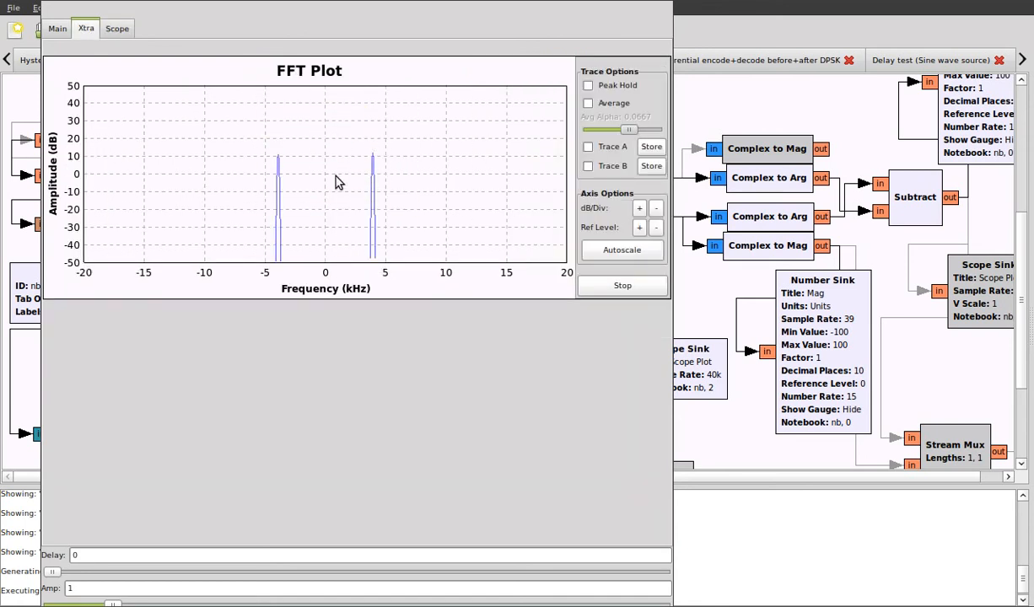
pyautogui.click(371, 161)
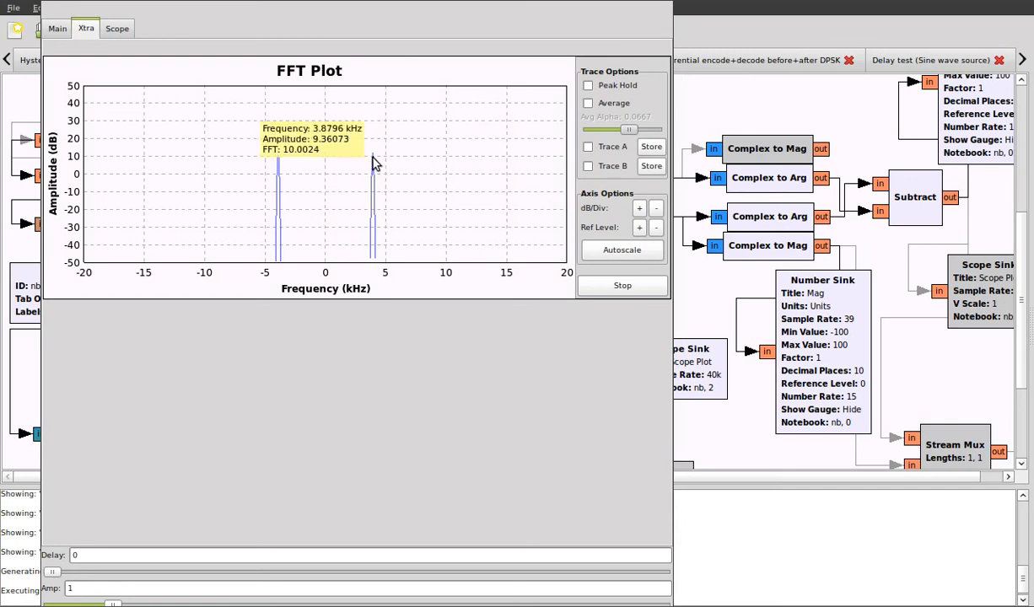
pyautogui.click(121, 32)
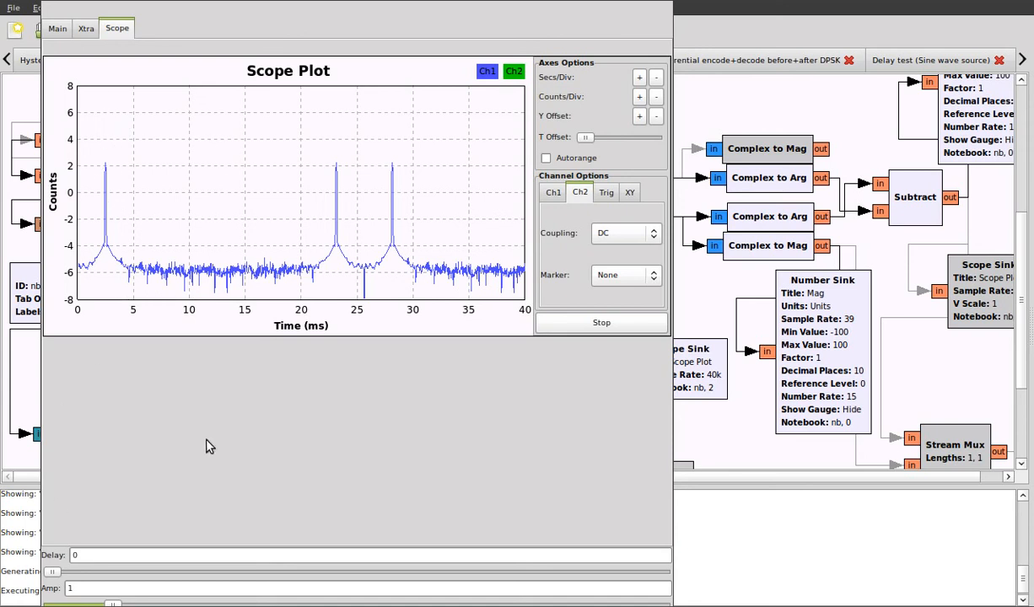
# Raise Amp to about 1.06, vary the Delay up to 44, and close the running flow graph's window
pyautogui.moveTo(115, 604)
pyautogui.mouseDown()
pyautogui.moveTo(467, 604)
pyautogui.moveTo(101, 604)
pyautogui.moveTo(179, 604)
pyautogui.moveTo(120, 604)
pyautogui.mouseUp()
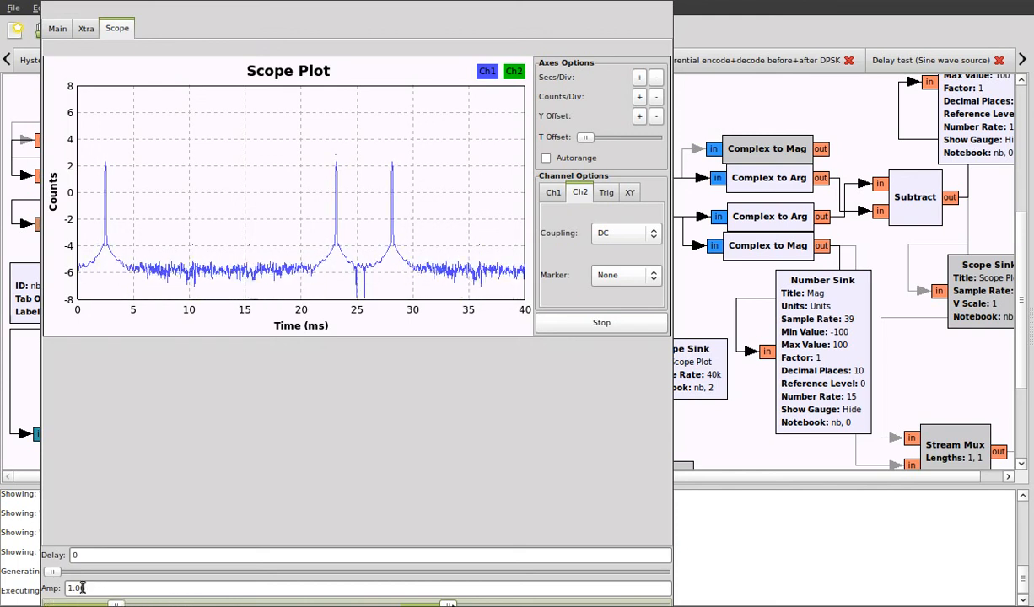
pyautogui.moveTo(69, 576)
pyautogui.mouseDown()
pyautogui.moveTo(149, 577)
pyautogui.moveTo(54, 580)
pyautogui.mouseUp()
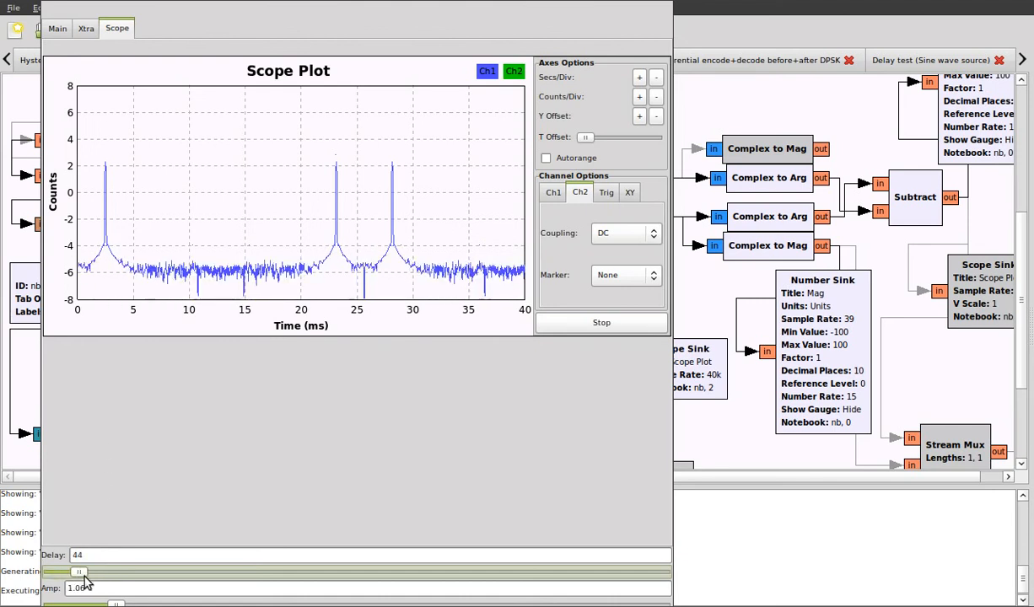
pyautogui.click(662, 5)
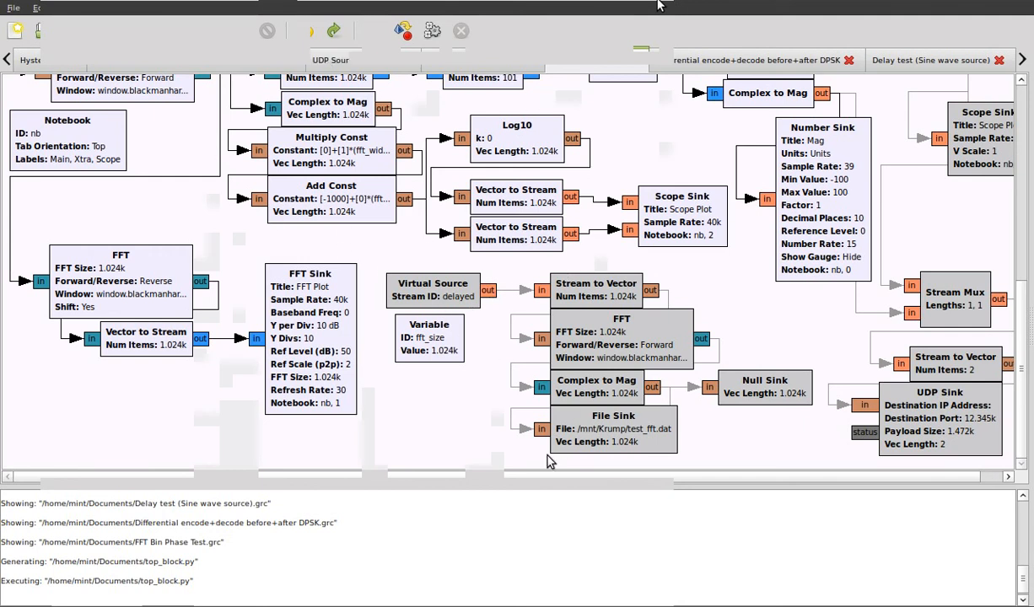
# Trace the disabled branch from the Subtract and Complex to Mag outputs through the Stream Mux and Stream to Vector
pyautogui.moveTo(538, 480); pyautogui.dragTo(613, 480)
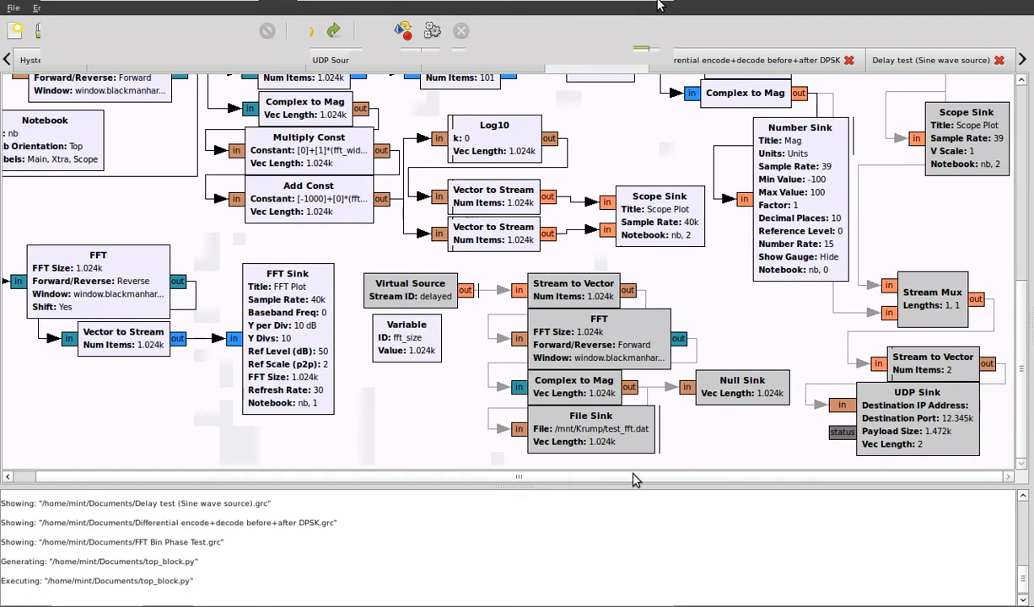
pyautogui.scroll(5, 666, 419)
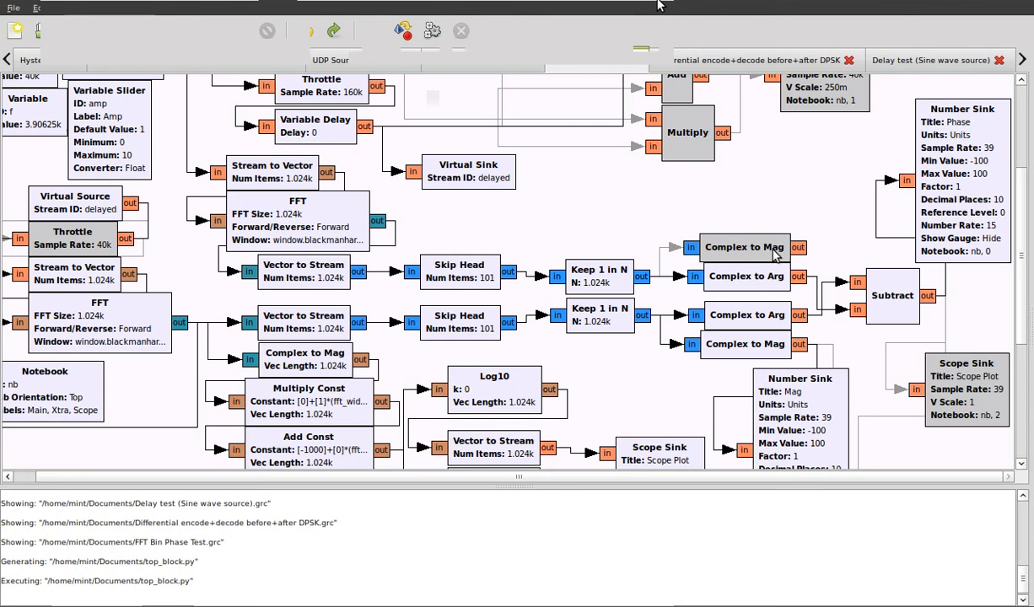
pyautogui.scroll(-3, 776, 253)
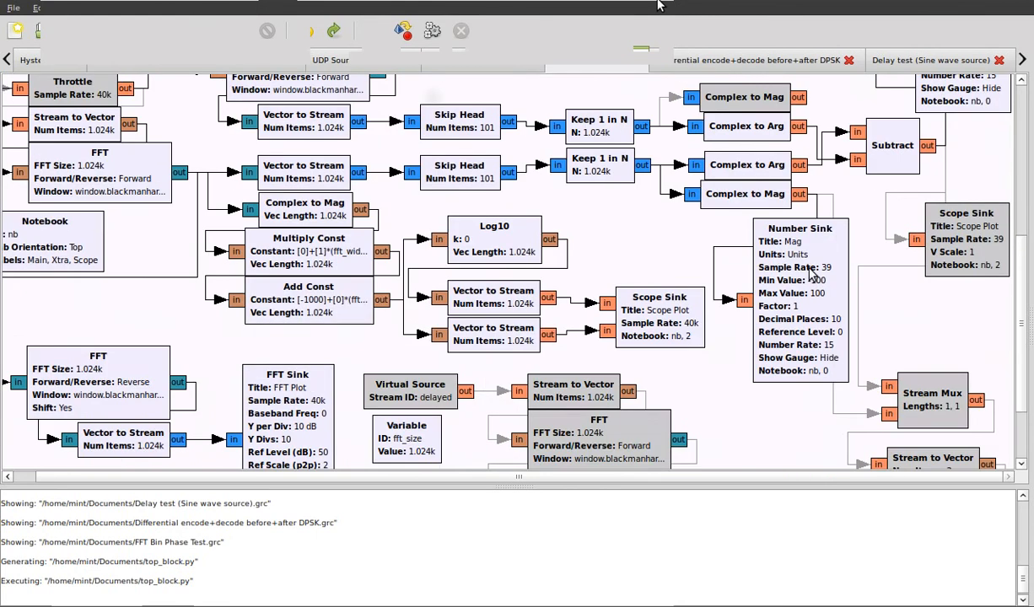
pyautogui.scroll(3, 877, 259)
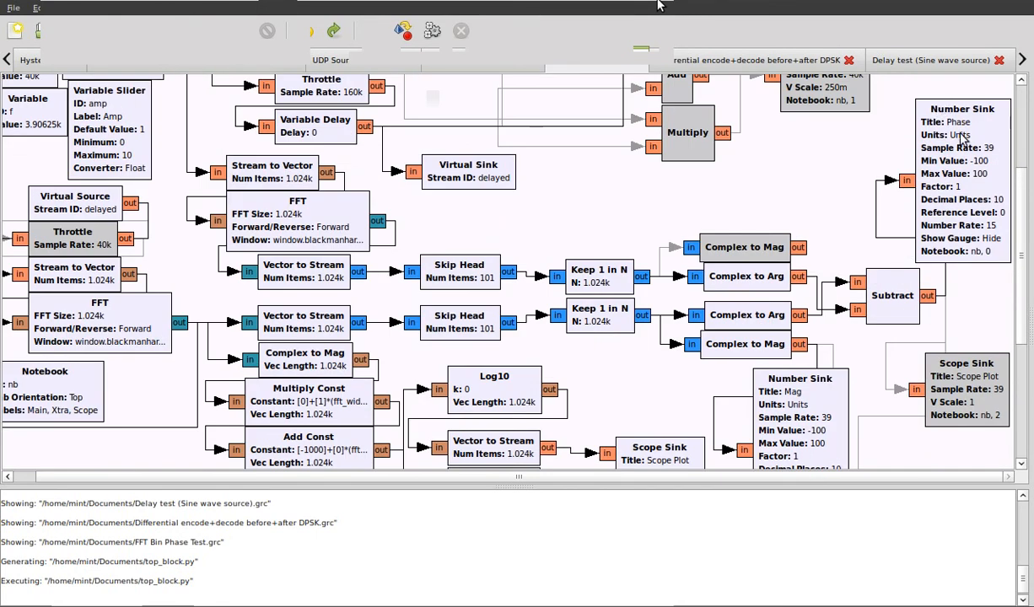
pyautogui.scroll(-5, 962, 156)
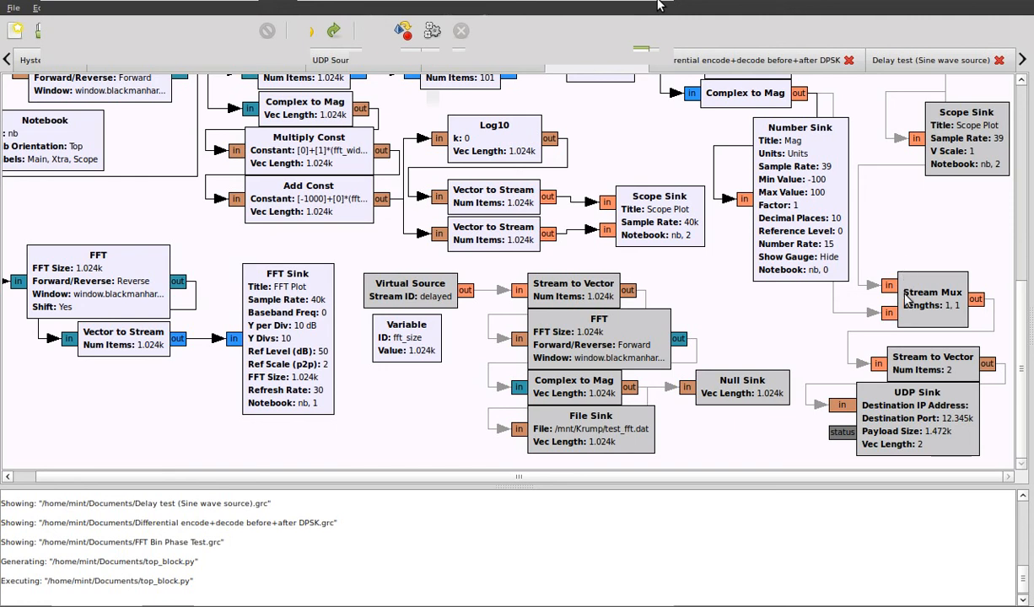
pyautogui.click(907, 300)
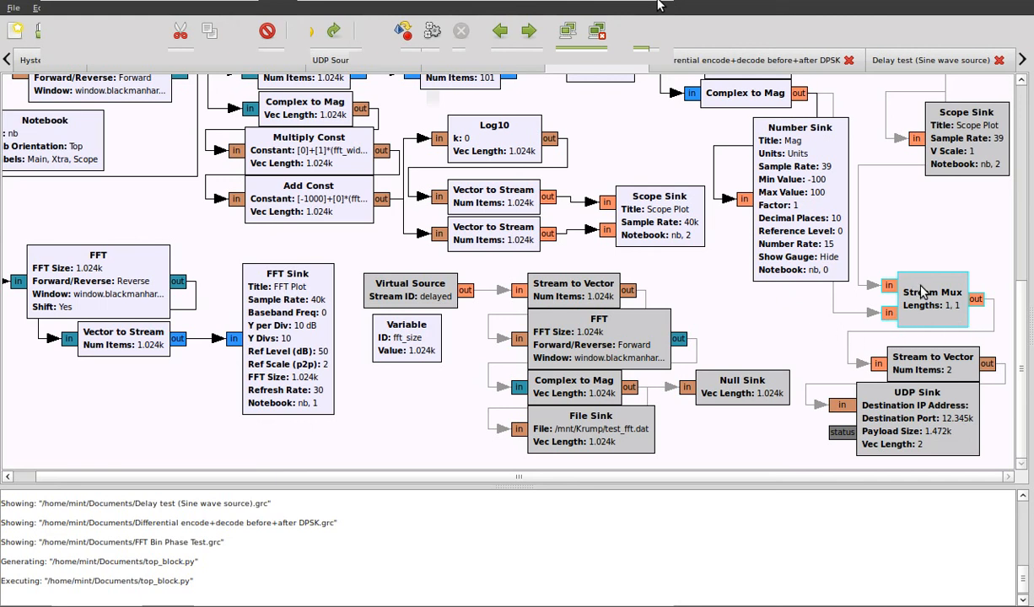
pyautogui.click(857, 228)
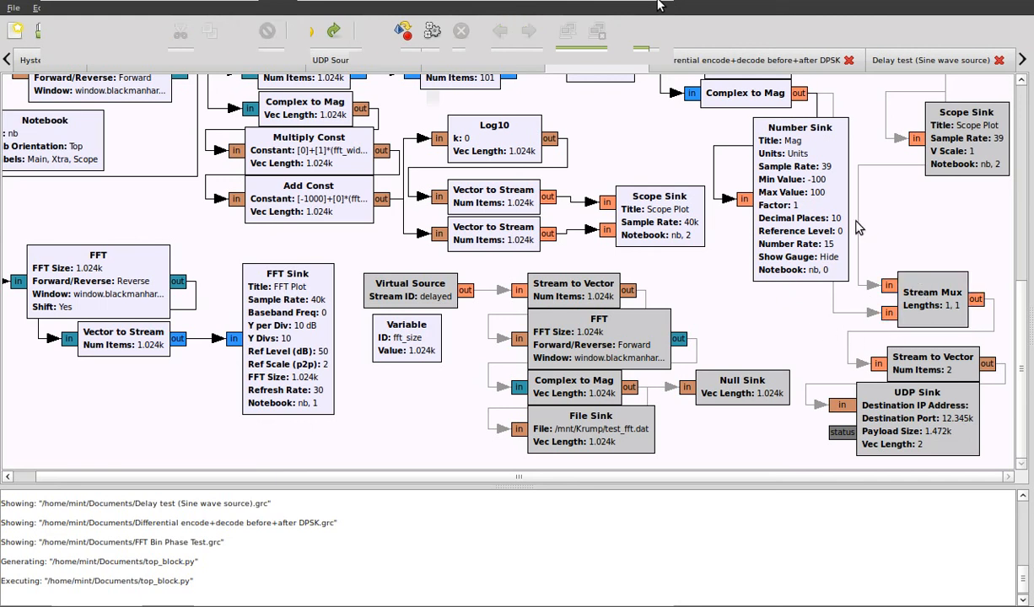
pyautogui.scroll(3, 856, 228)
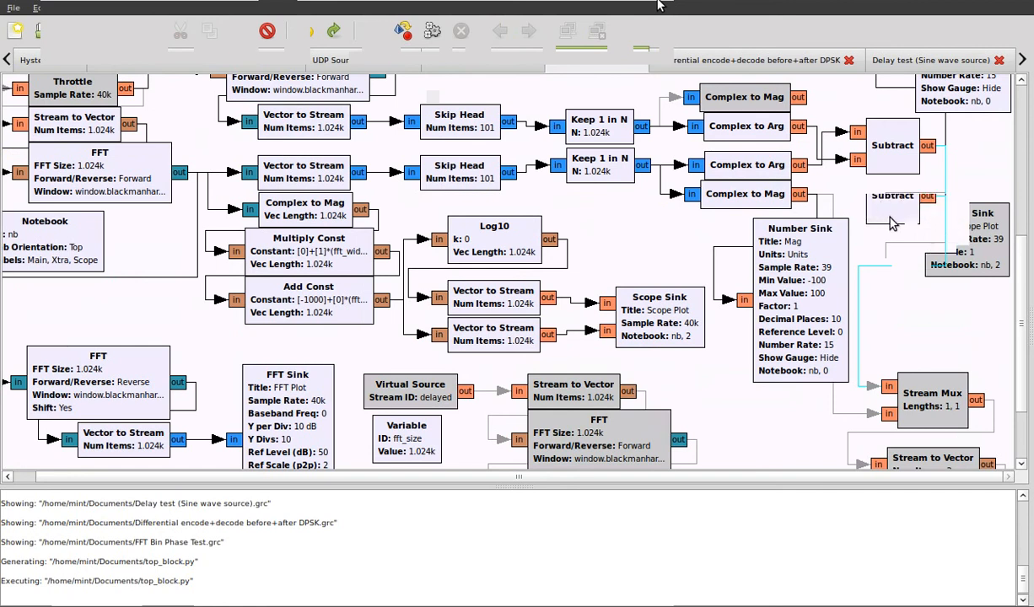
pyautogui.scroll(-3, 877, 253)
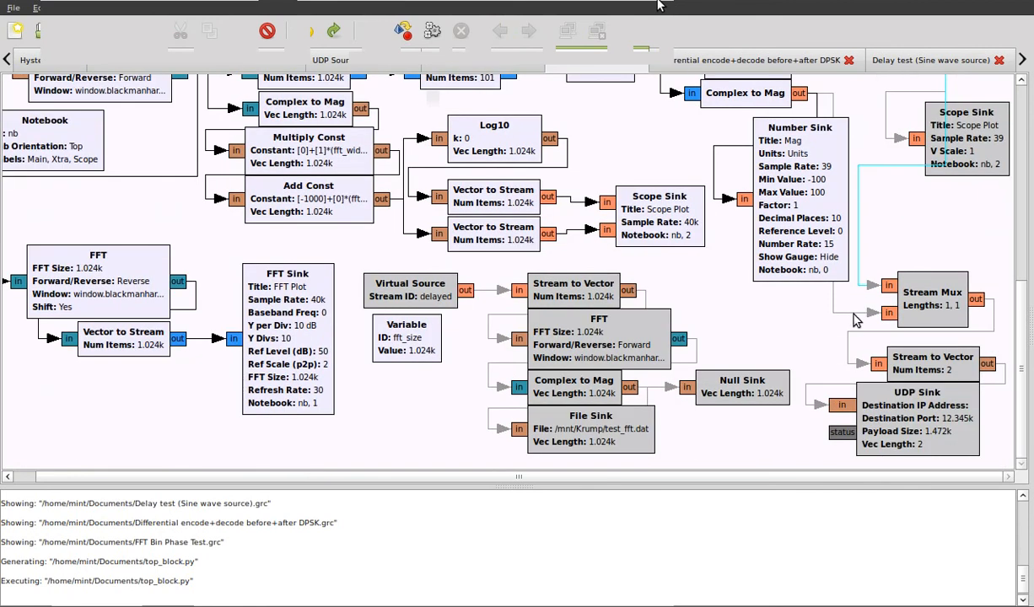
pyautogui.scroll(4, 828, 295)
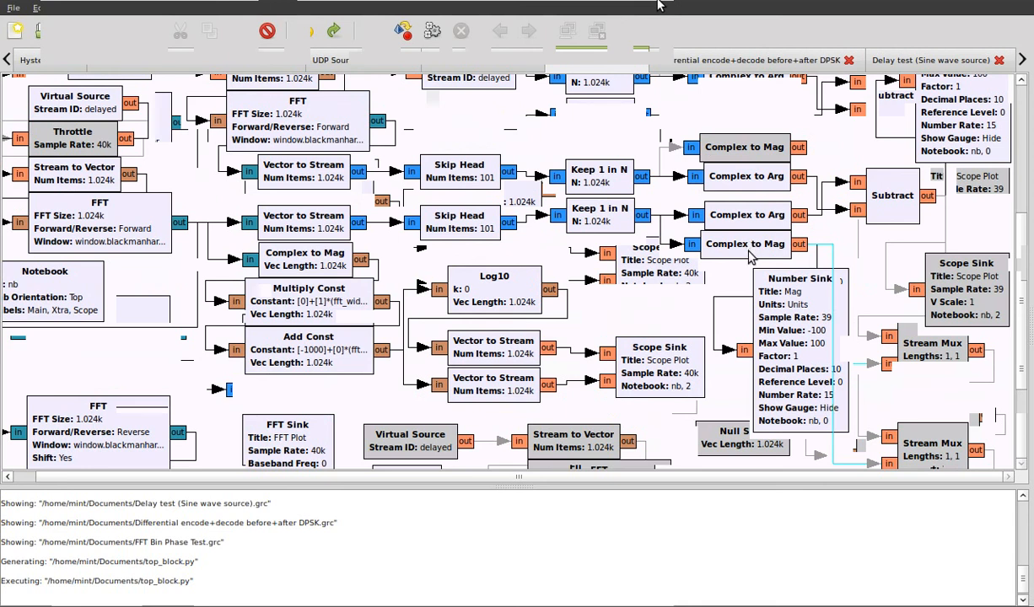
pyautogui.scroll(-4, 898, 342)
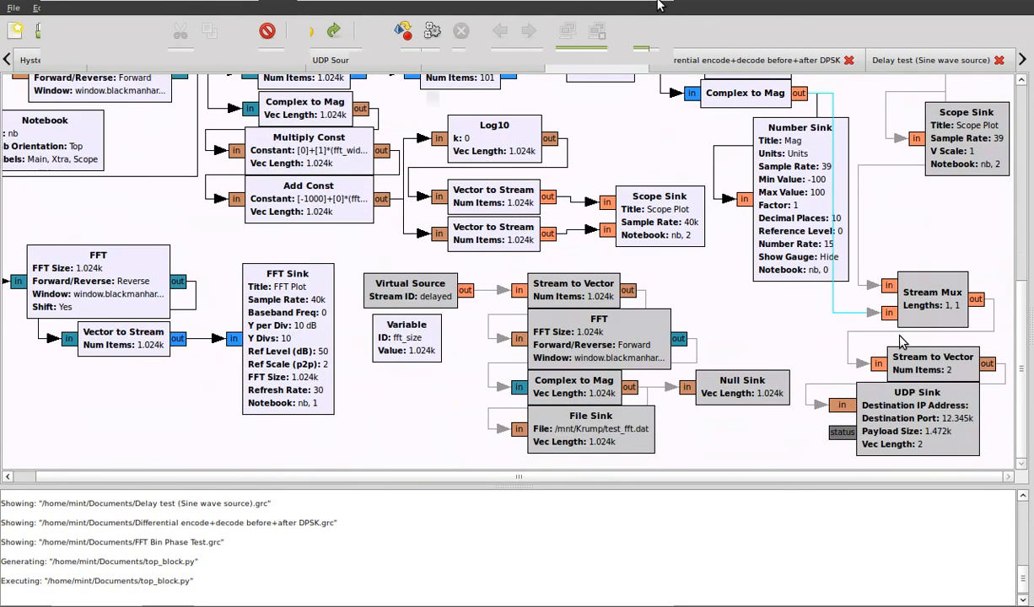
pyautogui.click(996, 332)
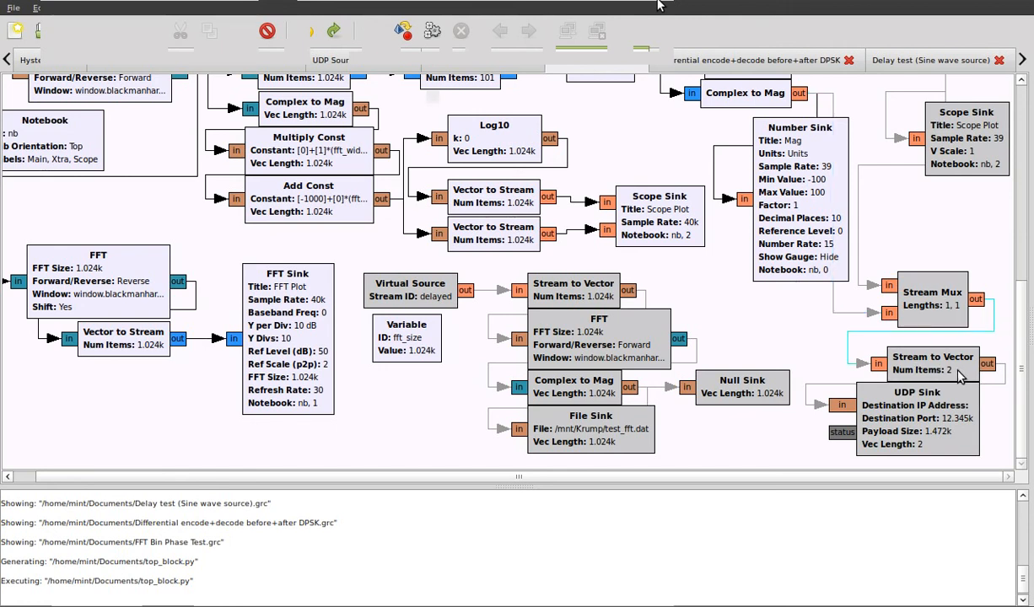
# Review the UDP Sink's properties, including its Vec Length, and close them without changes
pyautogui.doubleClick(901, 409)
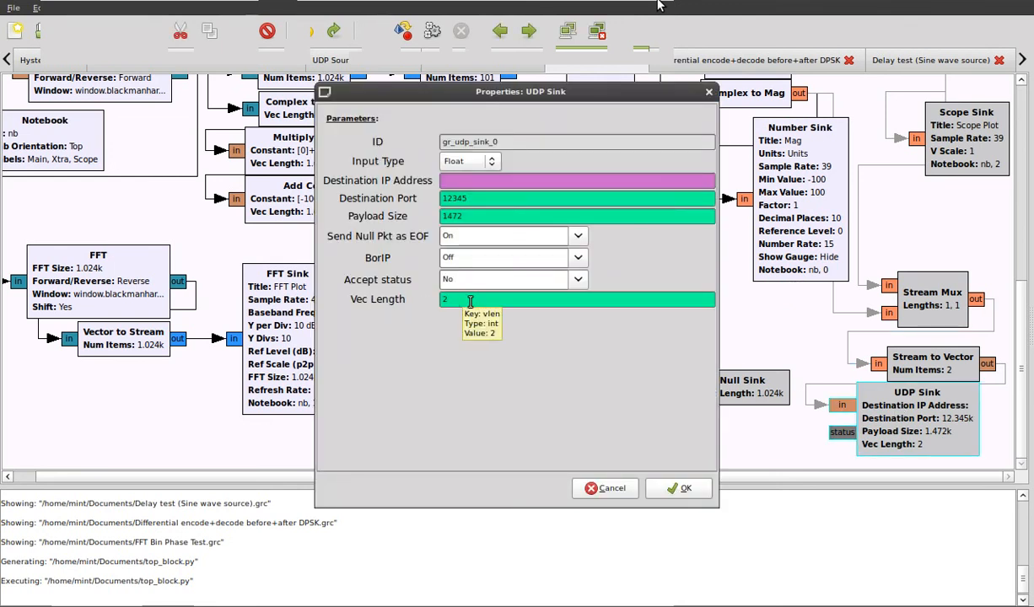
pyautogui.click(611, 491)
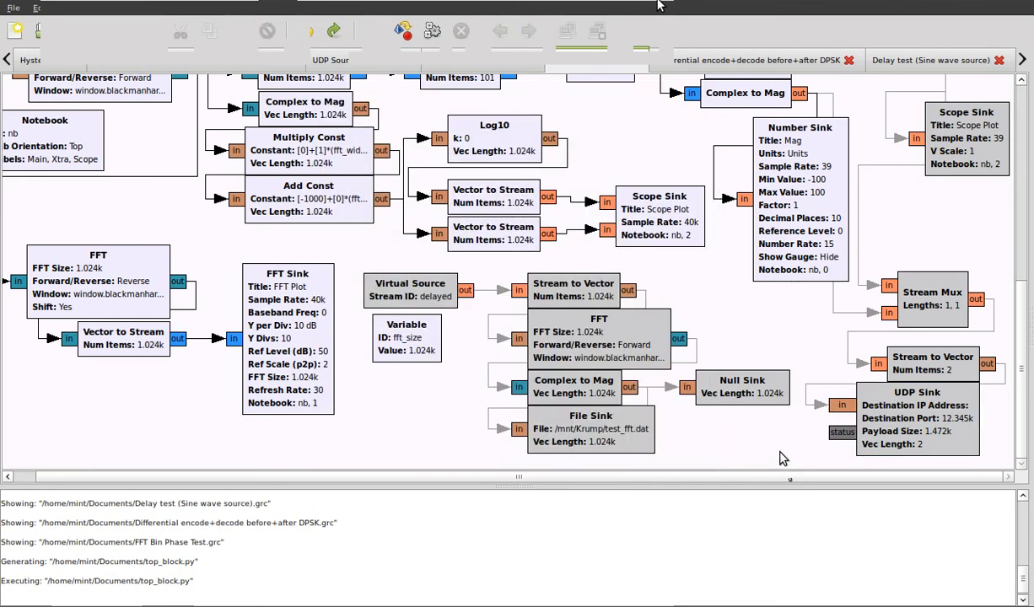
pyautogui.doubleClick(869, 426)
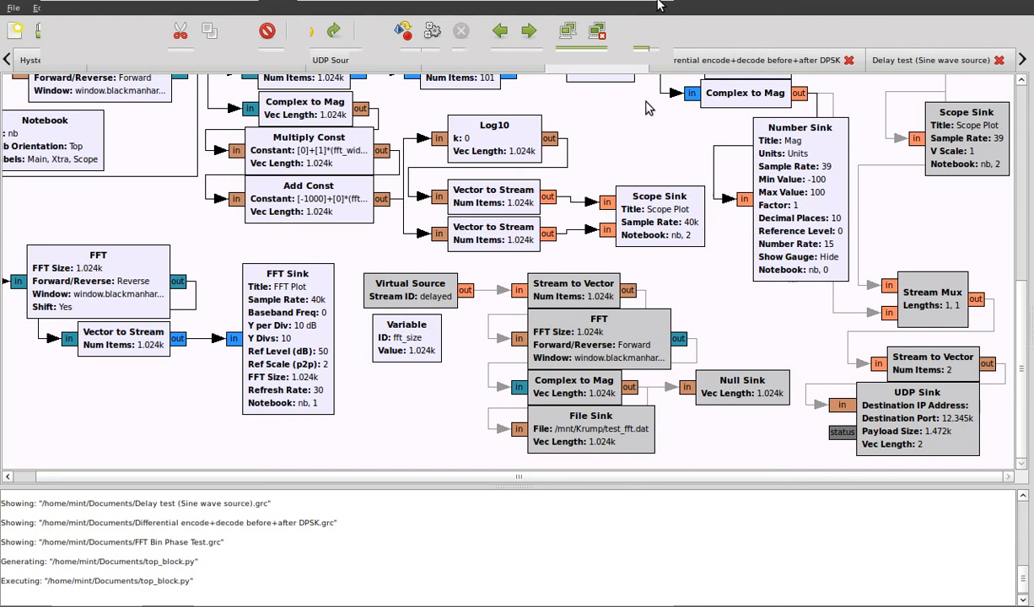
# Examine the disabled branch fed by the Virtual Source with stream ID delayed and where its signal comes from
pyautogui.scroll(7, 719, 244)
pyautogui.scroll(-7, 719, 245)
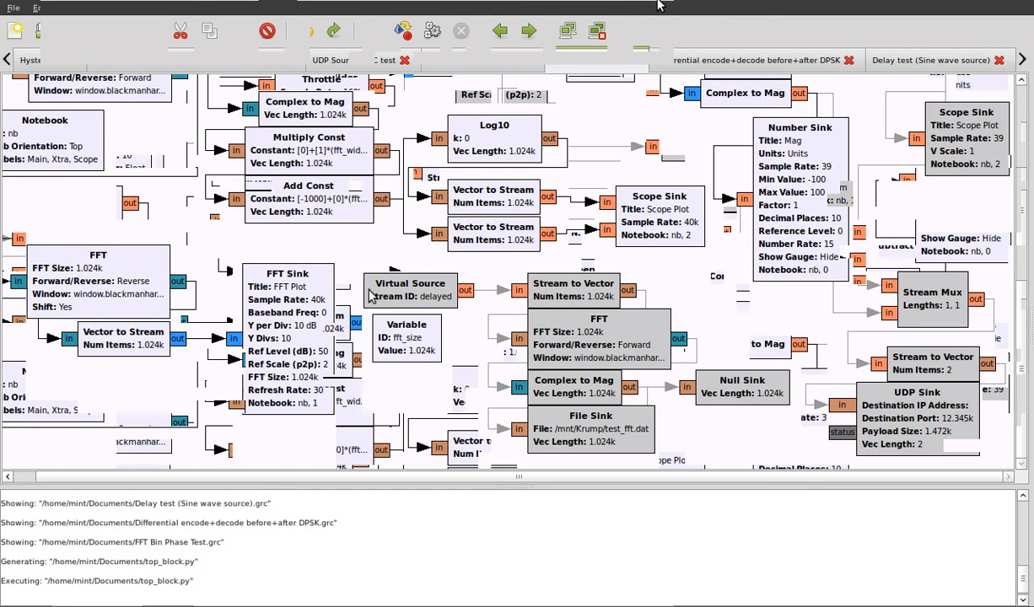
pyautogui.click(424, 297)
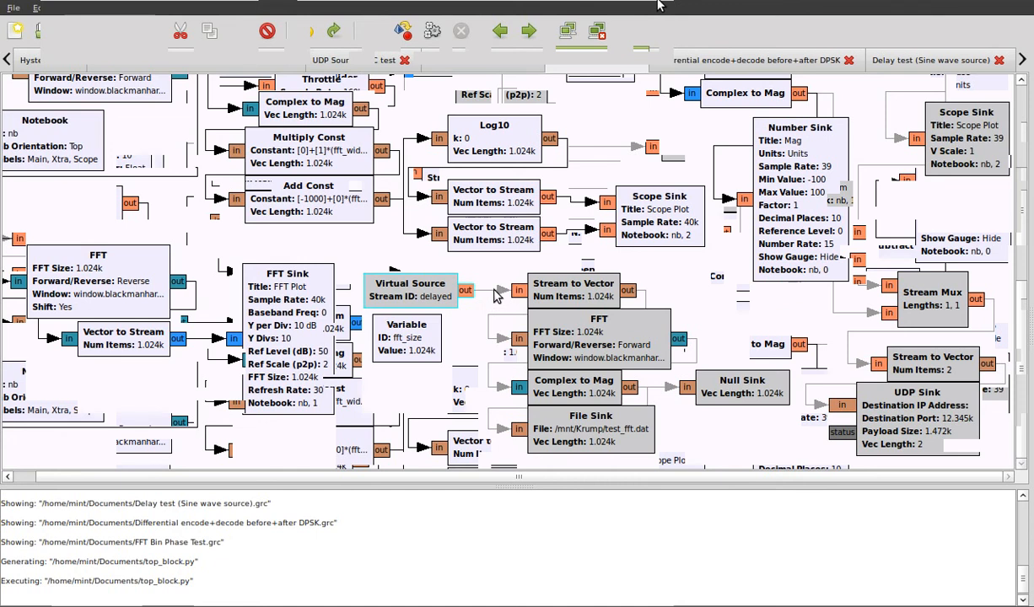
pyautogui.click(475, 287)
pyautogui.scroll(1, 372, 308)
pyautogui.scroll(3, 368, 314)
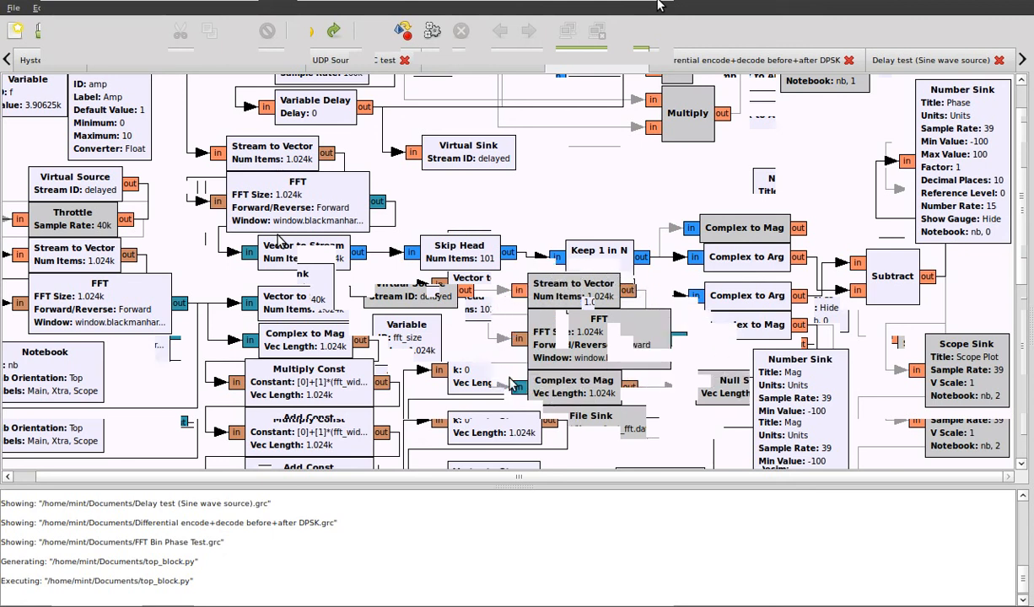
# Inspect the parts of the fft_size variable's value expression, including fft_width, and close its properties without changes
pyautogui.doubleClick(410, 339)
pyautogui.doubleClick(514, 166)
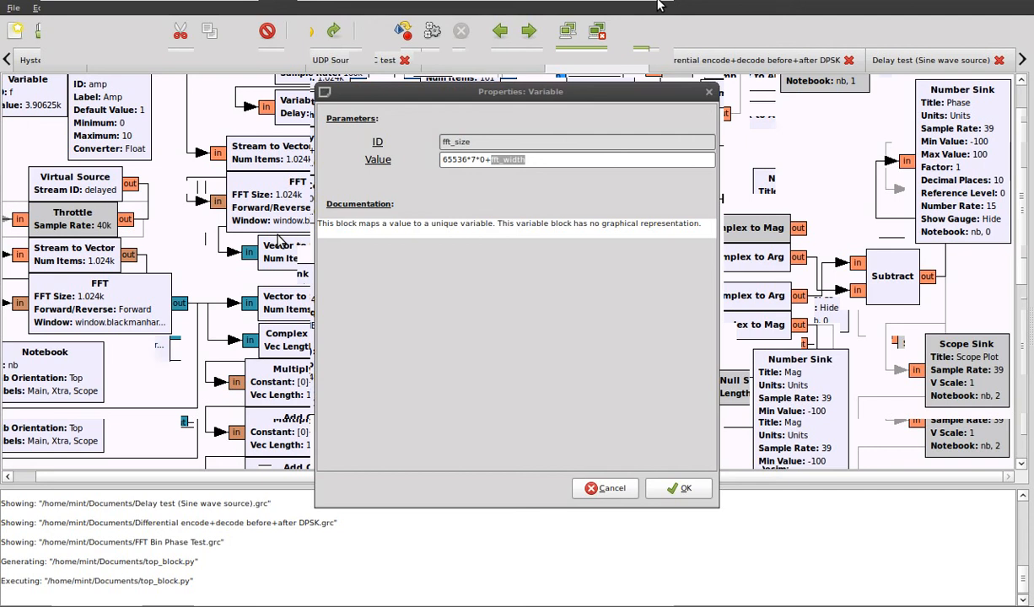
pyautogui.click(476, 160)
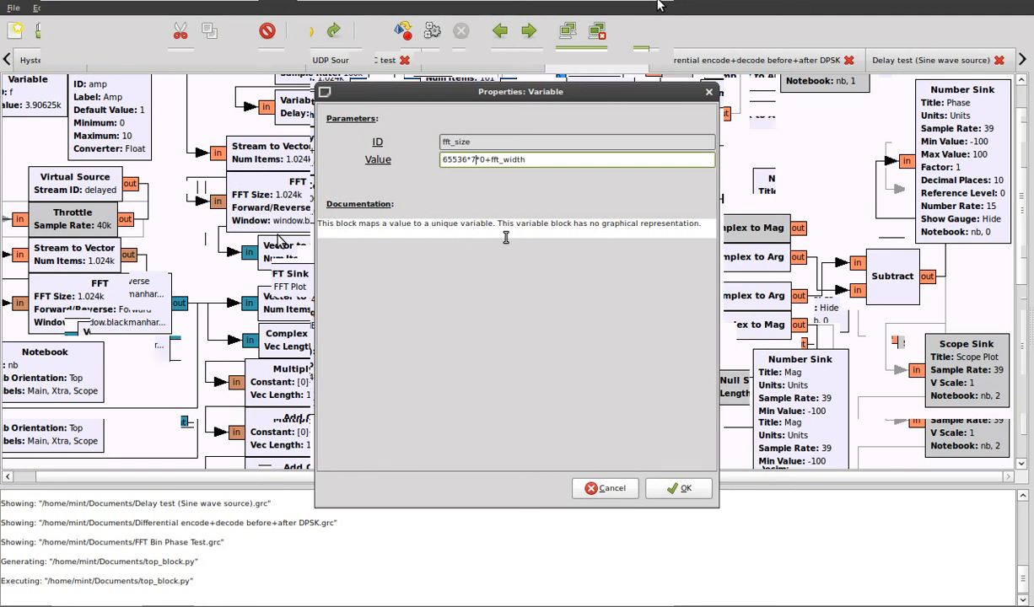
pyautogui.hotkey('shift', 'Left')
pyautogui.hotkey('shift', 'Left')
pyautogui.hotkey('shift', 'Left')
pyautogui.click(474, 161)
pyautogui.moveTo(492, 161); pyautogui.dragTo(555, 159)
pyautogui.click(612, 494)
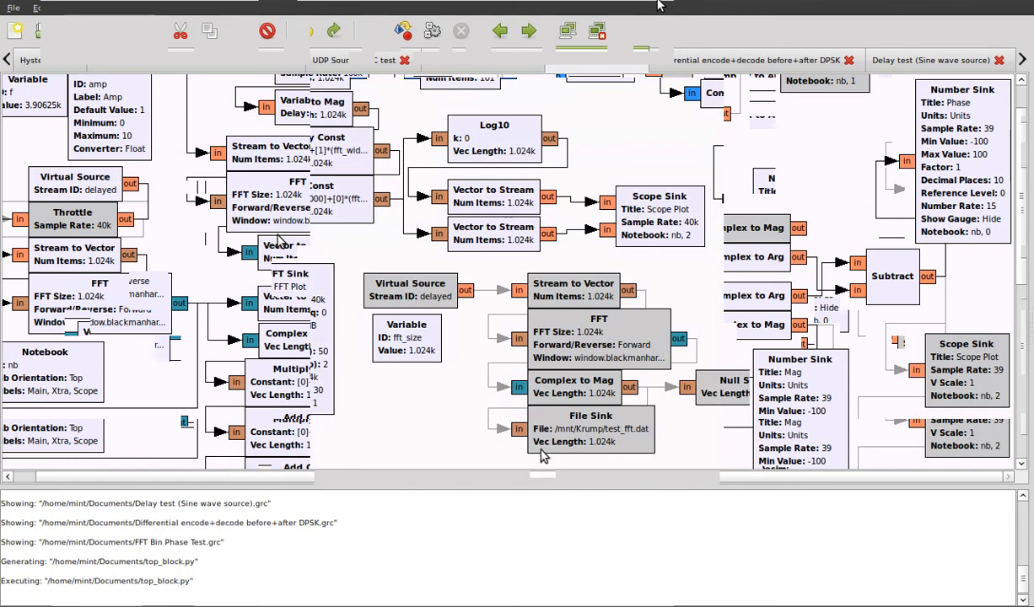
# Open the File Sink's properties and check its Vec Length parameter
pyautogui.click(456, 362)
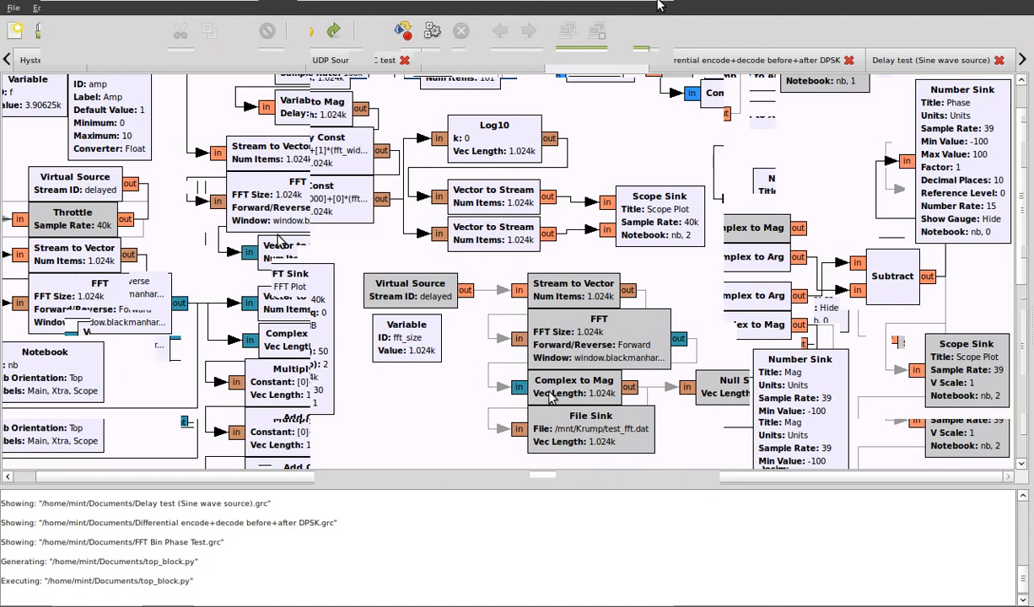
pyautogui.doubleClick(557, 420)
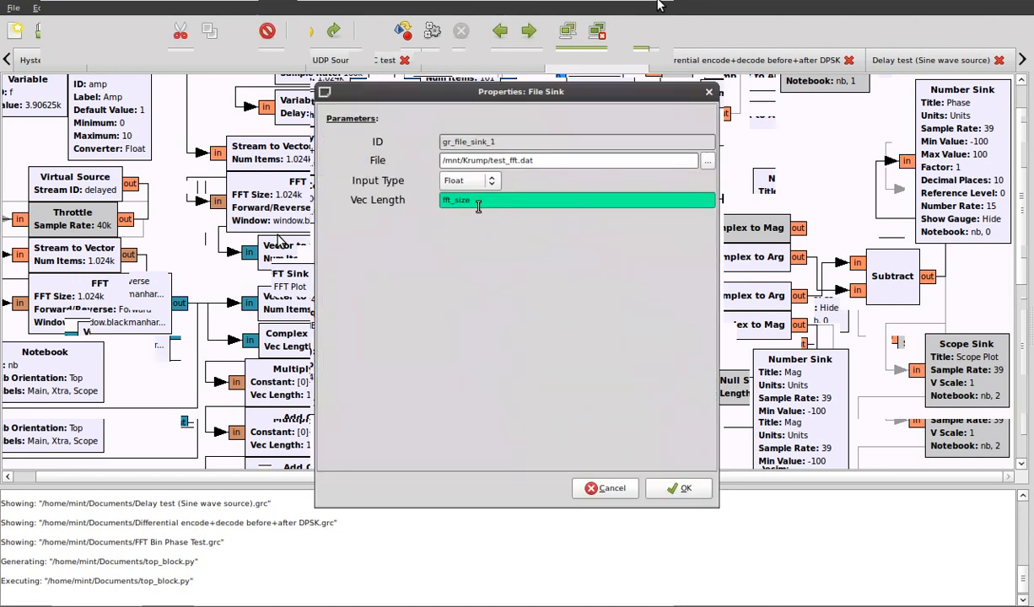
pyautogui.moveTo(478, 206)
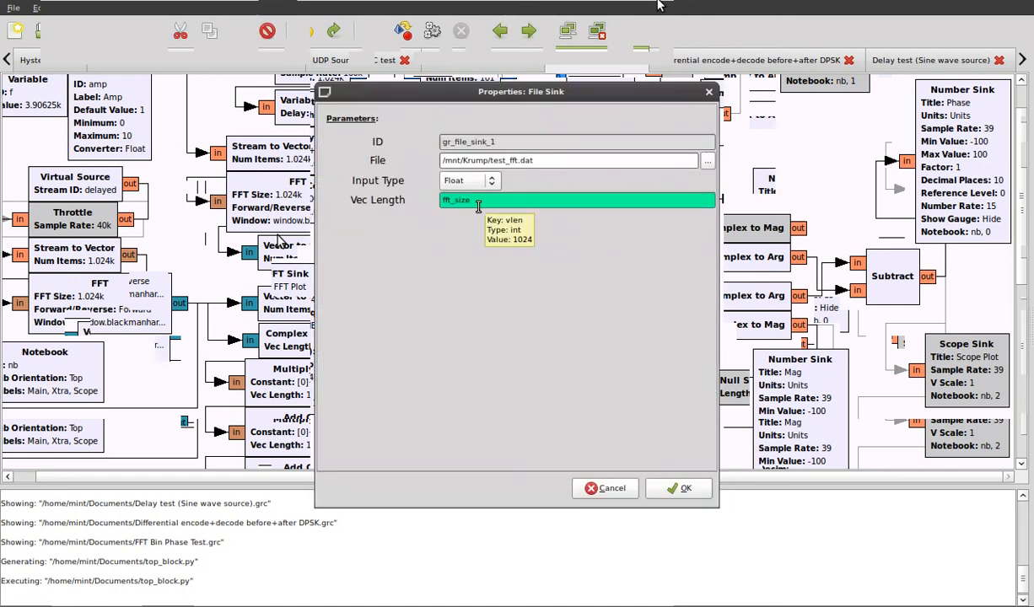
# Close the File Sink's properties without changes and convert test_fft.dat to test_fft.txt with raw2num_f in the terminal
pyautogui.click(606, 489)
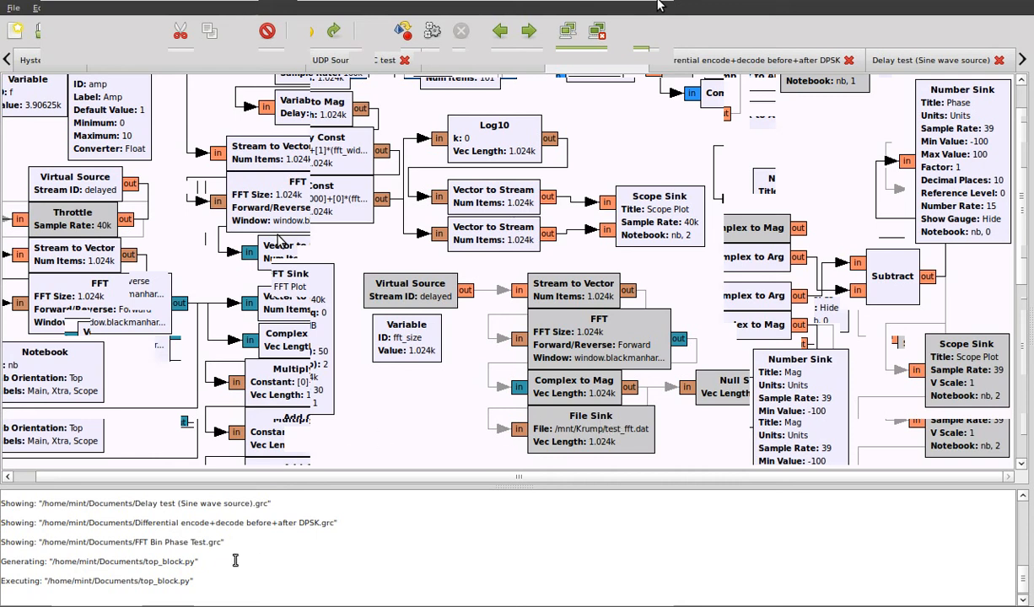
pyautogui.click(192, 605)
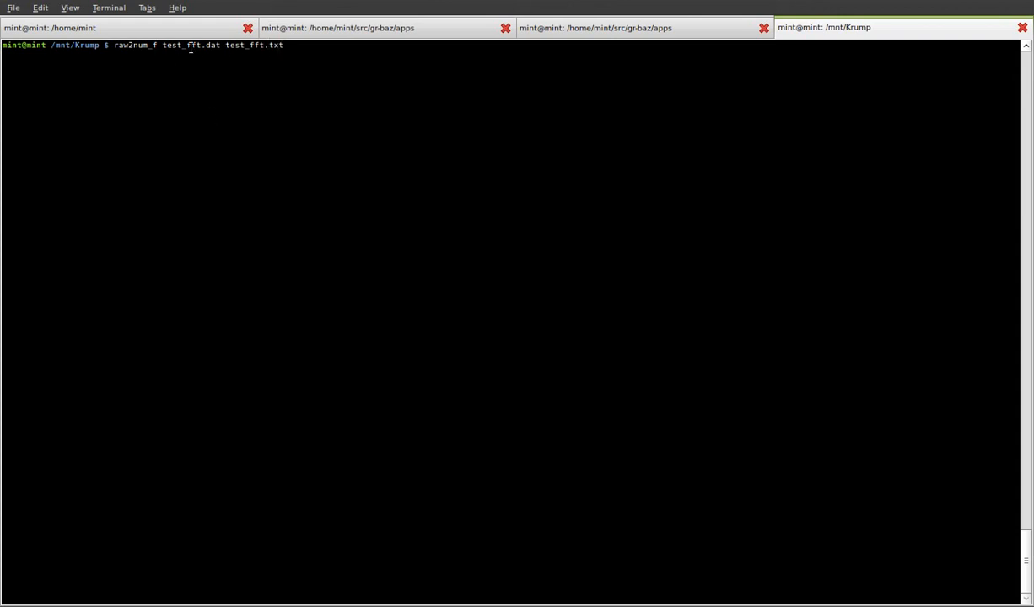
pyautogui.press('Return')
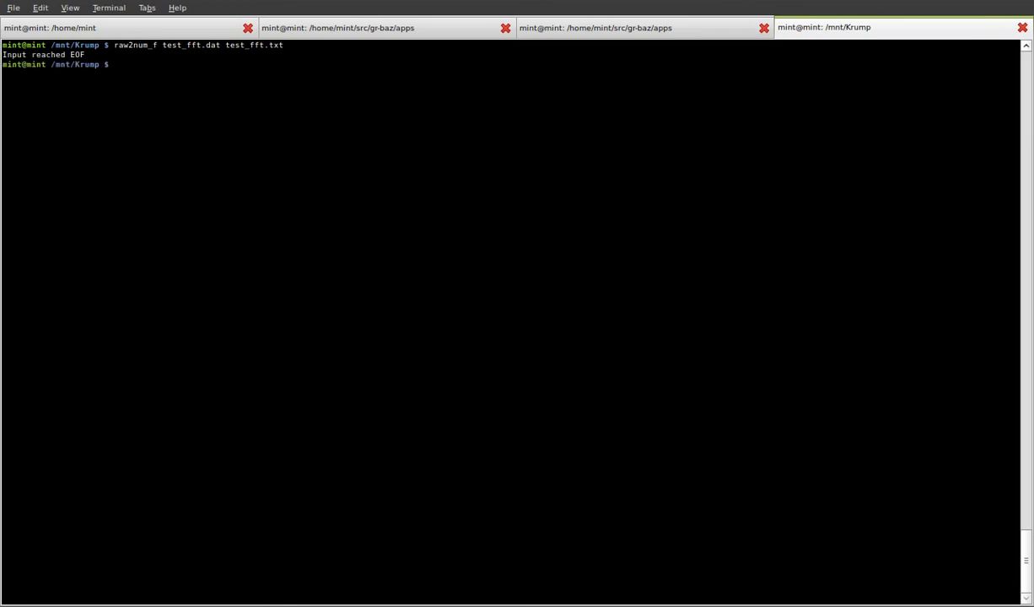
# View the contents of test_fft.txt with less and quit the viewer
pyautogui.write('less')
pyautogui.doubleClick(278, 45)
pyautogui.middleClick(279, 45)
pyautogui.press('Return')
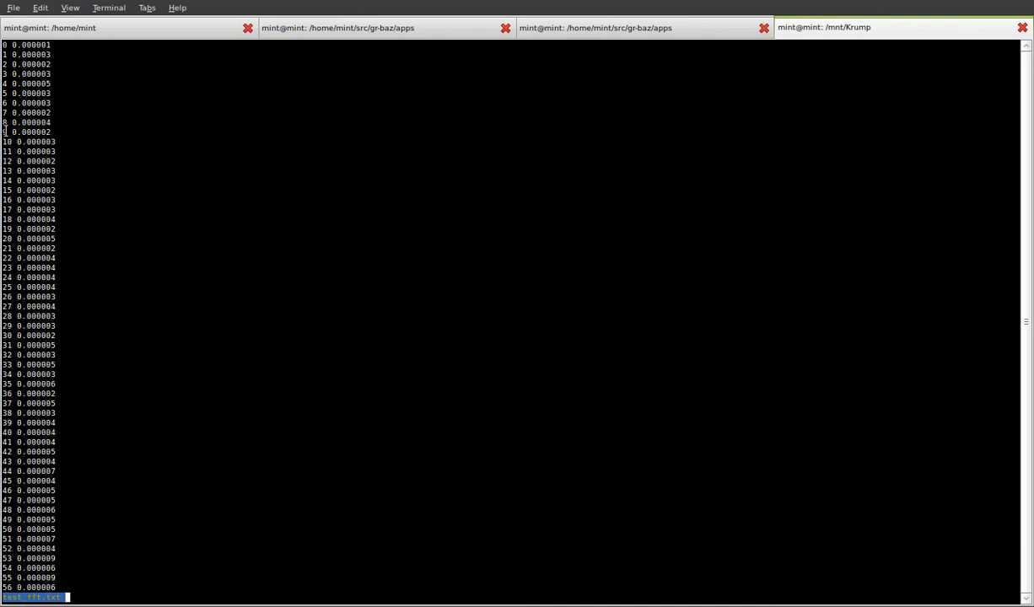
pyautogui.press('q')
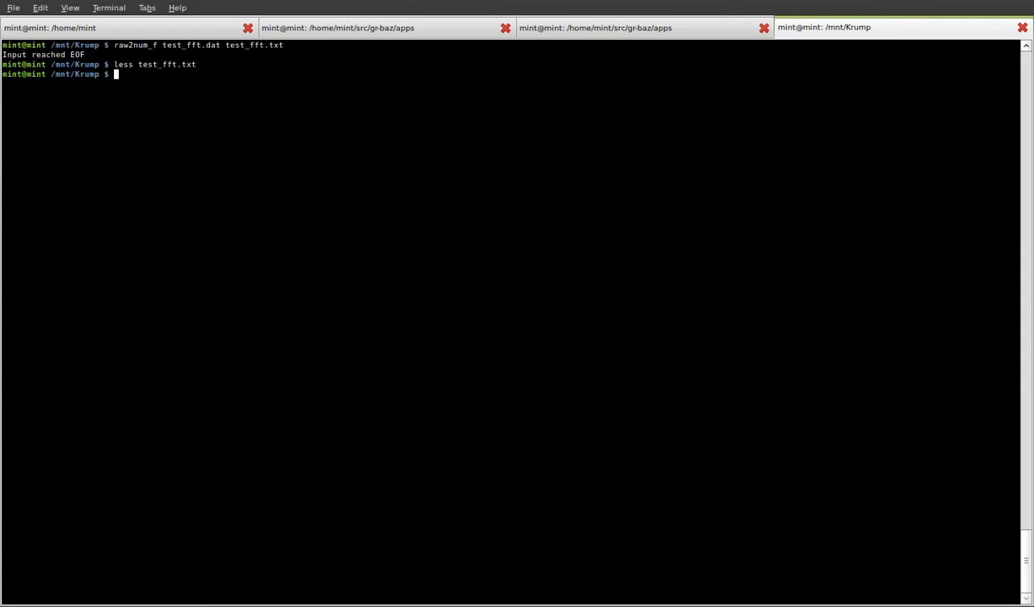
# Run the earlier command ~/src/fft_gp.py on test_fft.txt with a stride of 1024
pyautogui.press('Up')
pyautogui.press('Up')
pyautogui.press('Up')
pyautogui.press('Up')
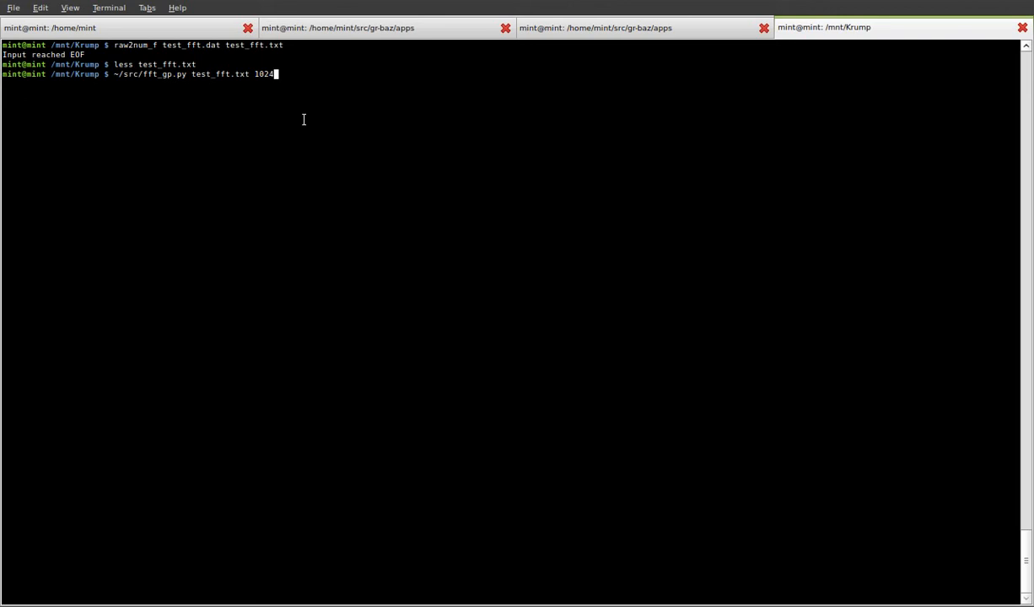
pyautogui.press('Return')
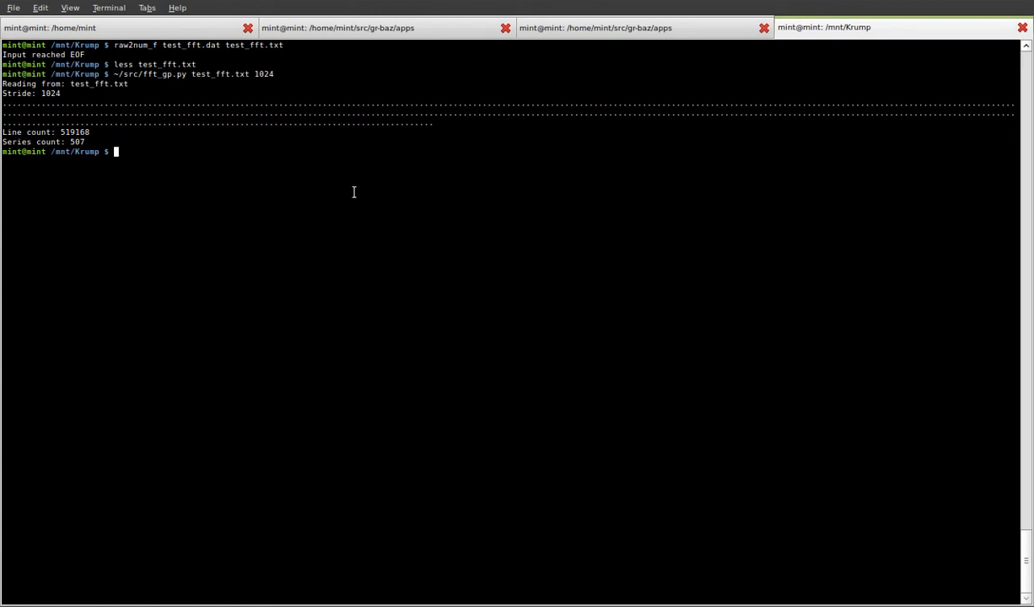
# Start gnuplot and plot columns 2 to 6 of test_fft-combined.txt against column 1, each with lp style
pyautogui.write('gnuplot')
pyautogui.press('Return')
pyautogui.write('plot')
pyautogui.write('"test_fft-combined.txt" using 1:2 with lp, "test_fft-combined.txt" using 1:3 with lp, "test_fft-combined.txt" using 1:4 with lp, "test_fft-combined.txt" using 1:5 with lp, "test_fft-combined.txt" using 1:6 with lp')
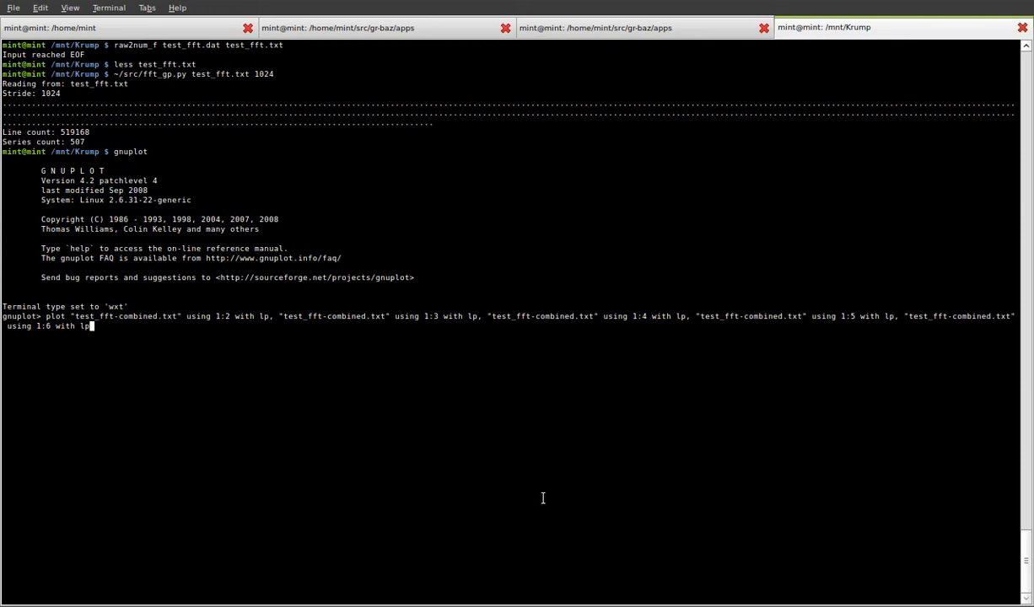
pyautogui.press('Return')
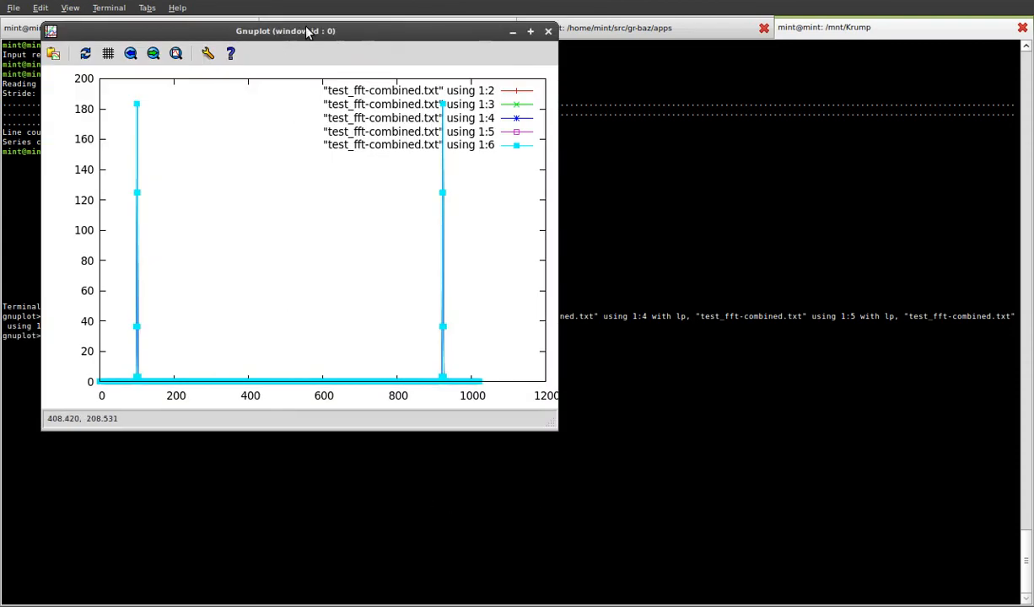
# Zoom the plot in on the first peak, from about 71 to 132 on the horizontal axis, and close the plot window
pyautogui.moveTo(305, 34); pyautogui.dragTo(424, 81)
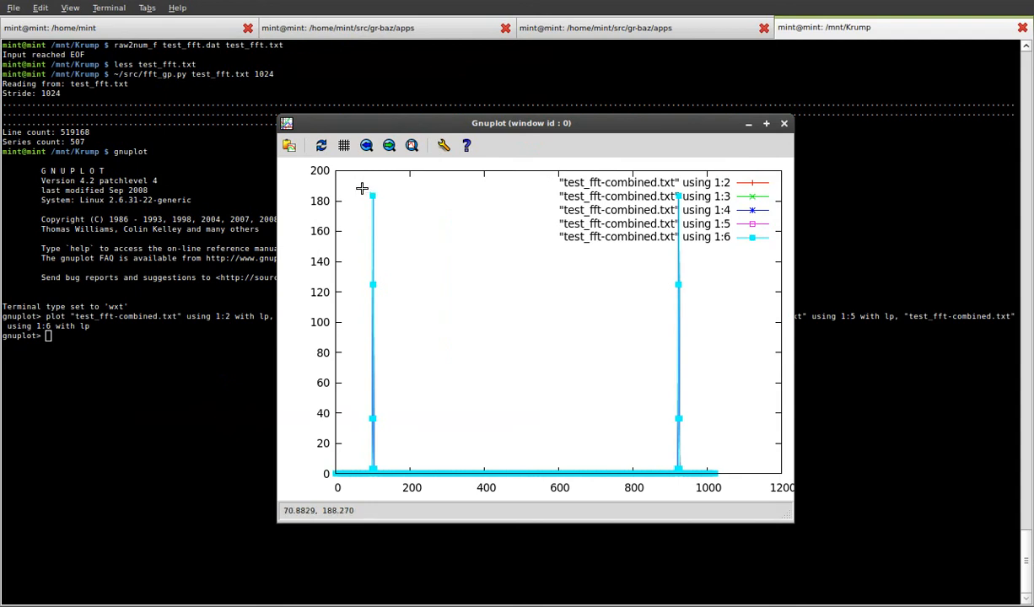
pyautogui.rightClick(362, 188)
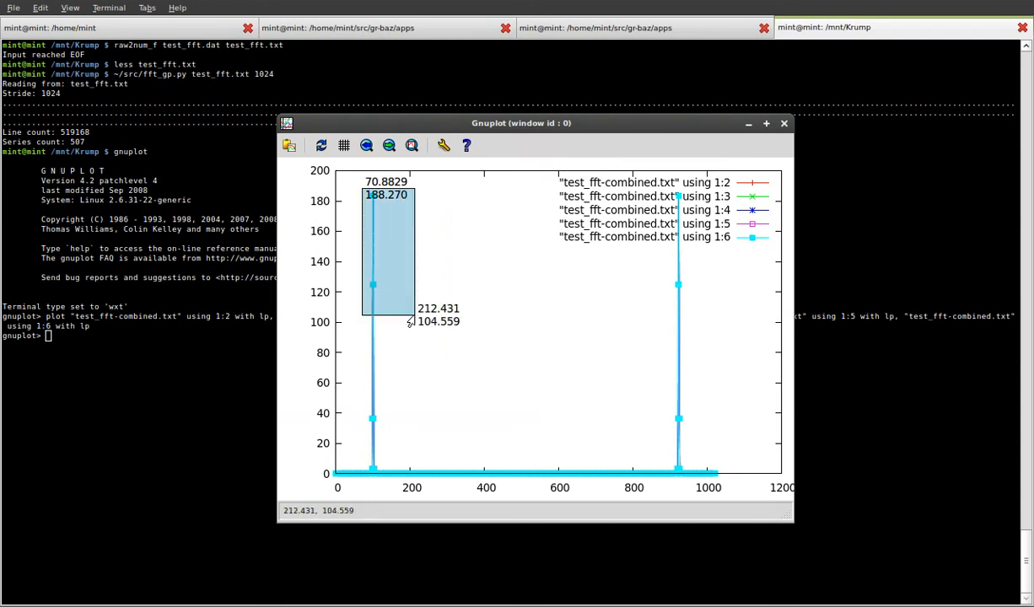
pyautogui.rightClick(379, 485)
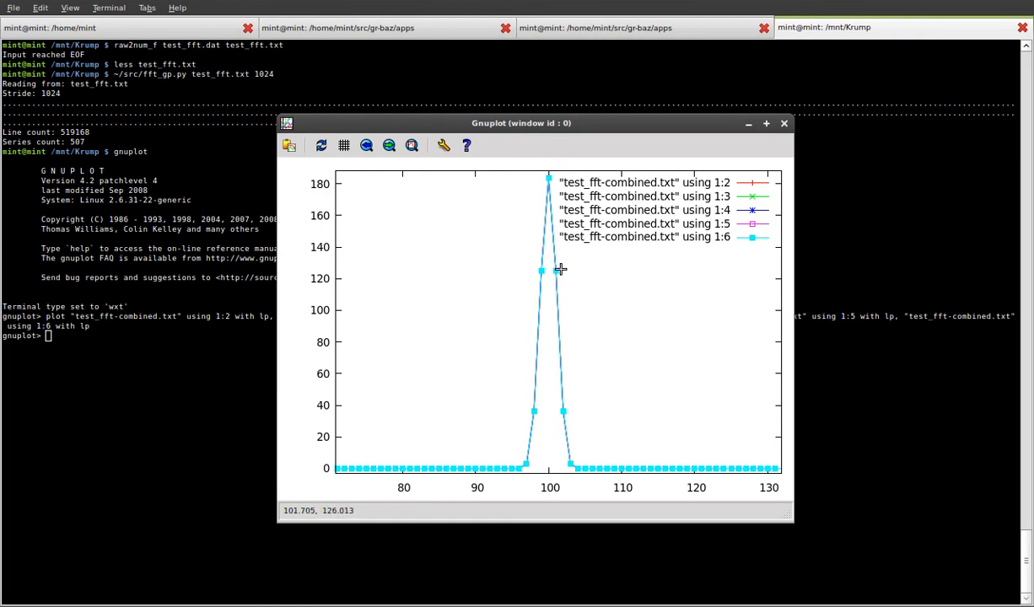
pyautogui.click(783, 124)
# Switch back to GNU Radio Companion and examine the signal sources and variables at the start of the flow graph
pyautogui.hotkey('alt', 'Tab')
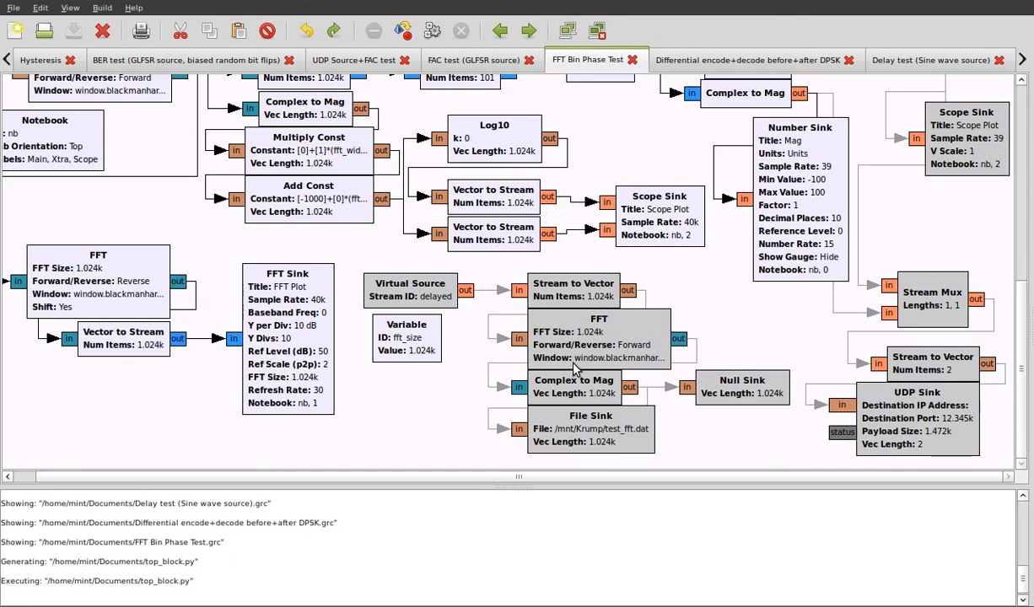
pyautogui.hotkey('alt', 'Tab')
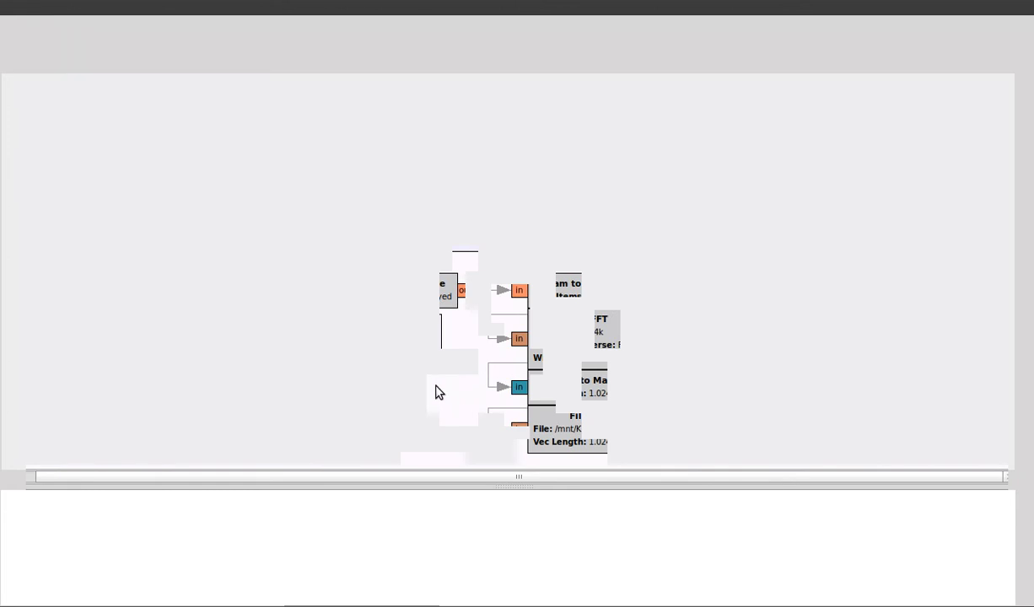
pyautogui.scroll(9, 435, 392)
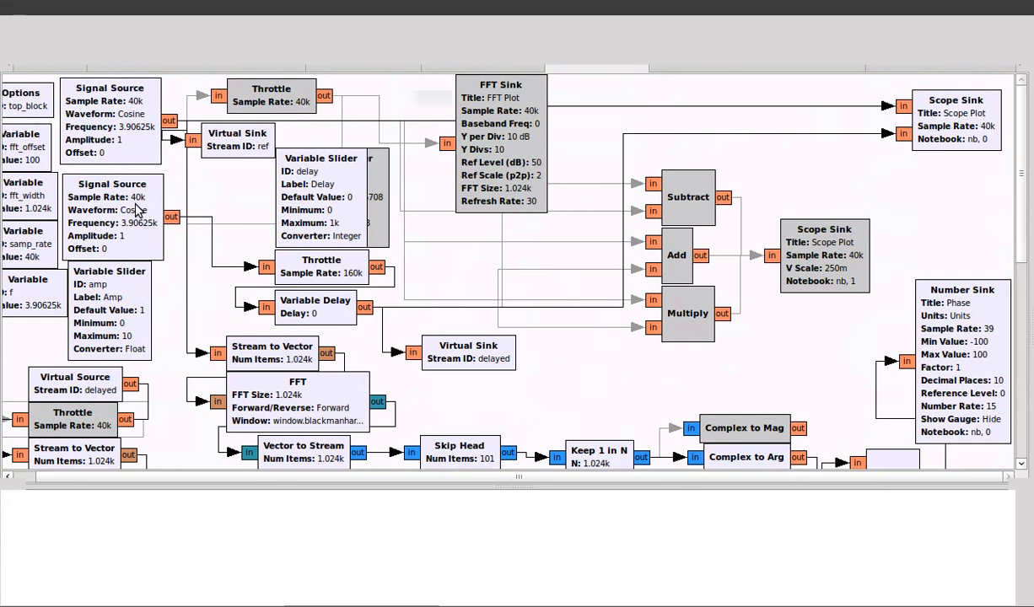
pyautogui.hscroll(-2, 175, 473)
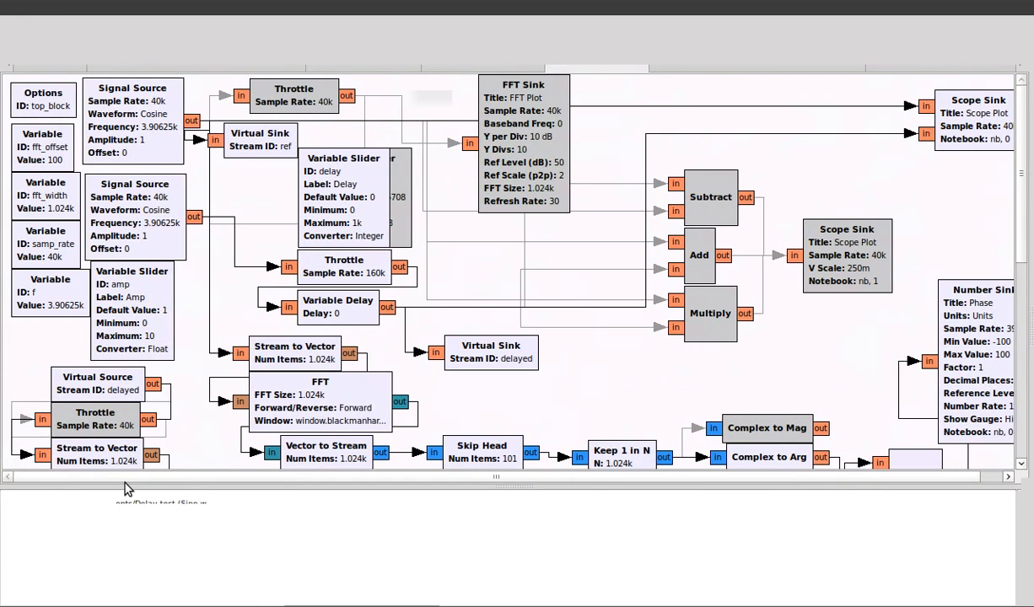